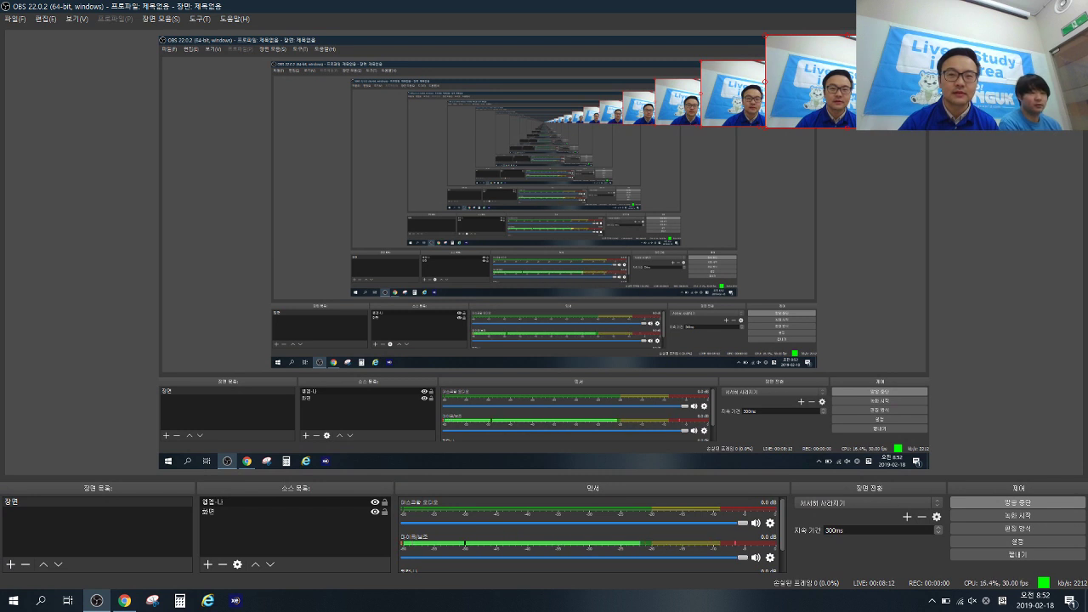
click(255, 511)
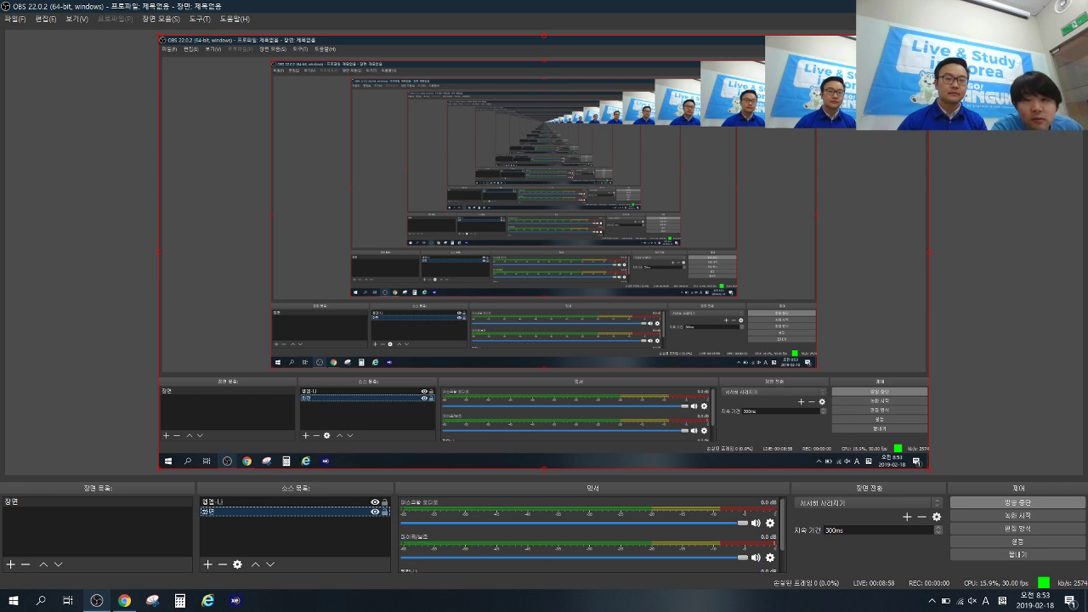
key(alt+Tab)
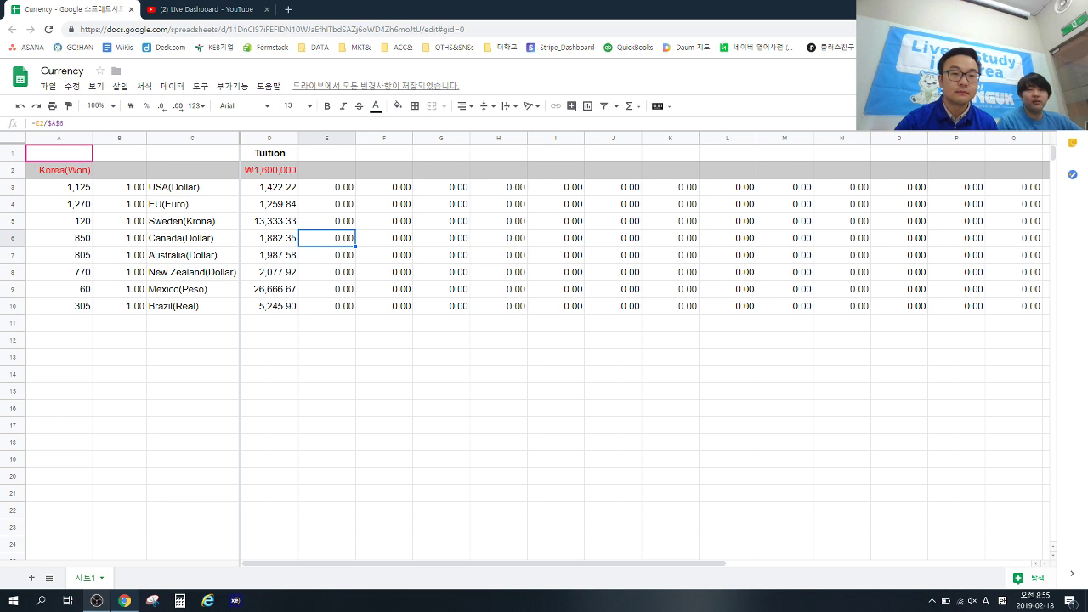
mouse_move(96, 600)
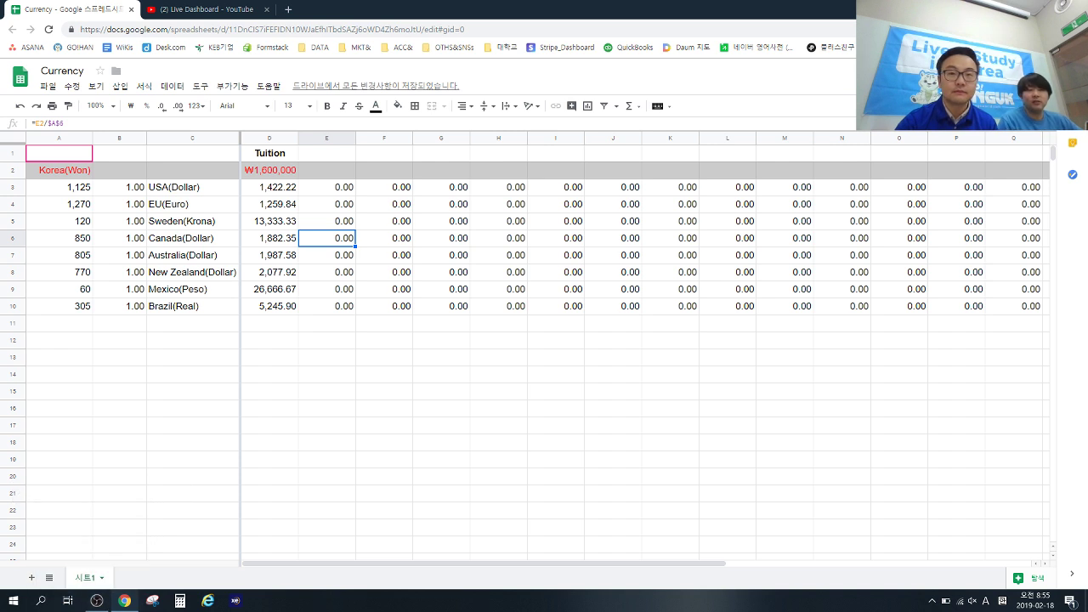
click(96, 599)
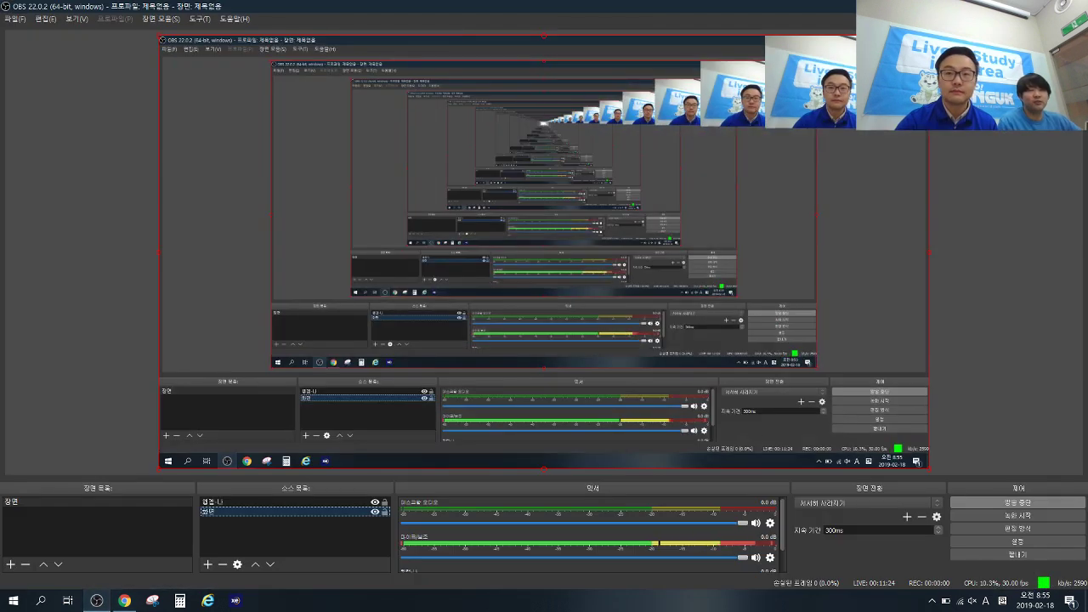
right_click(849, 97)
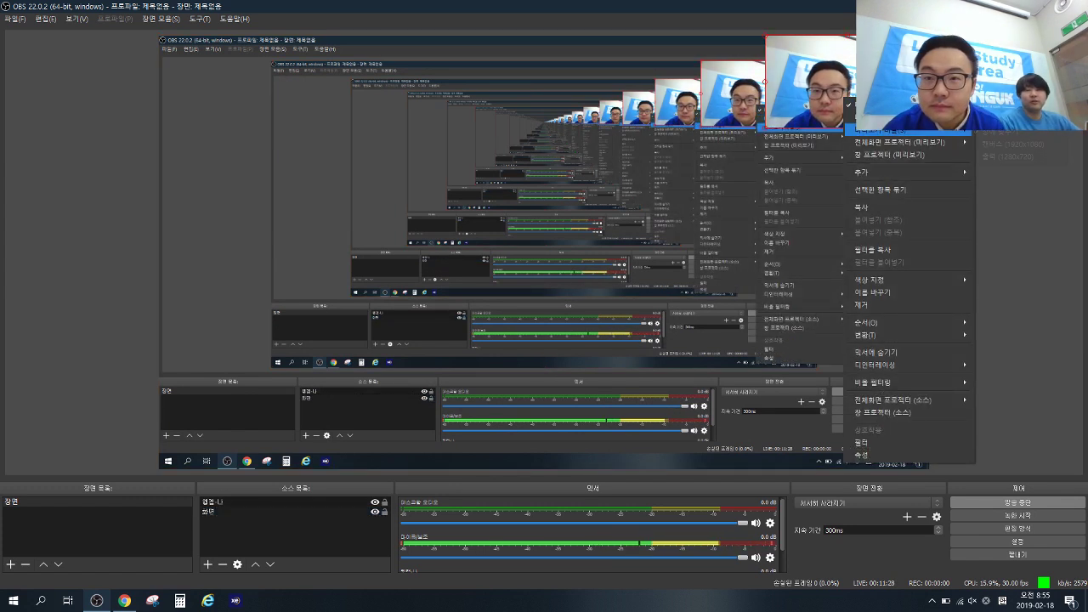
mouse_move(883, 130)
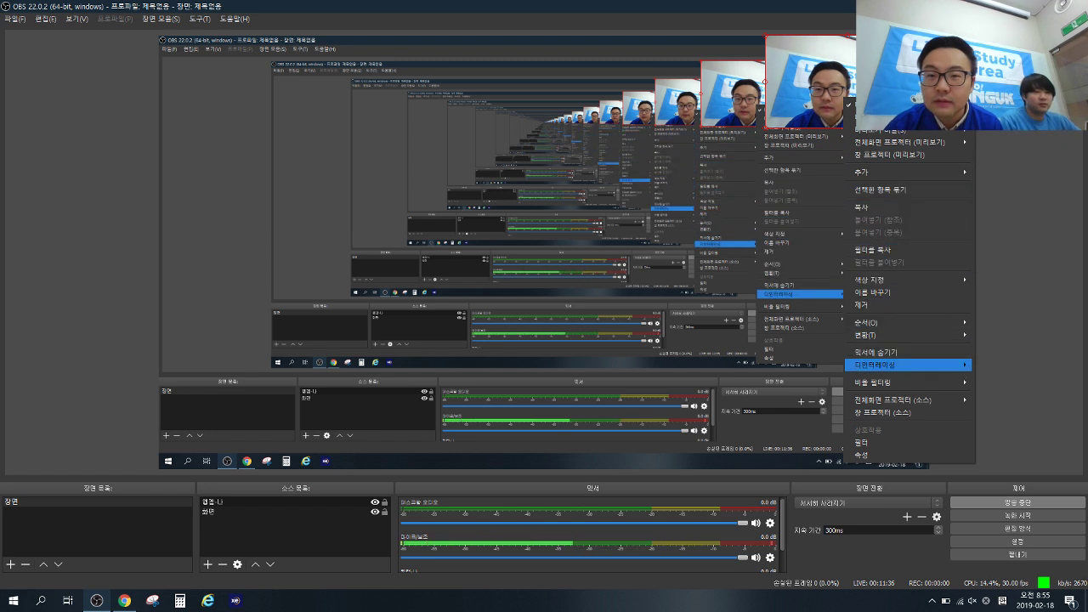
mouse_move(905, 280)
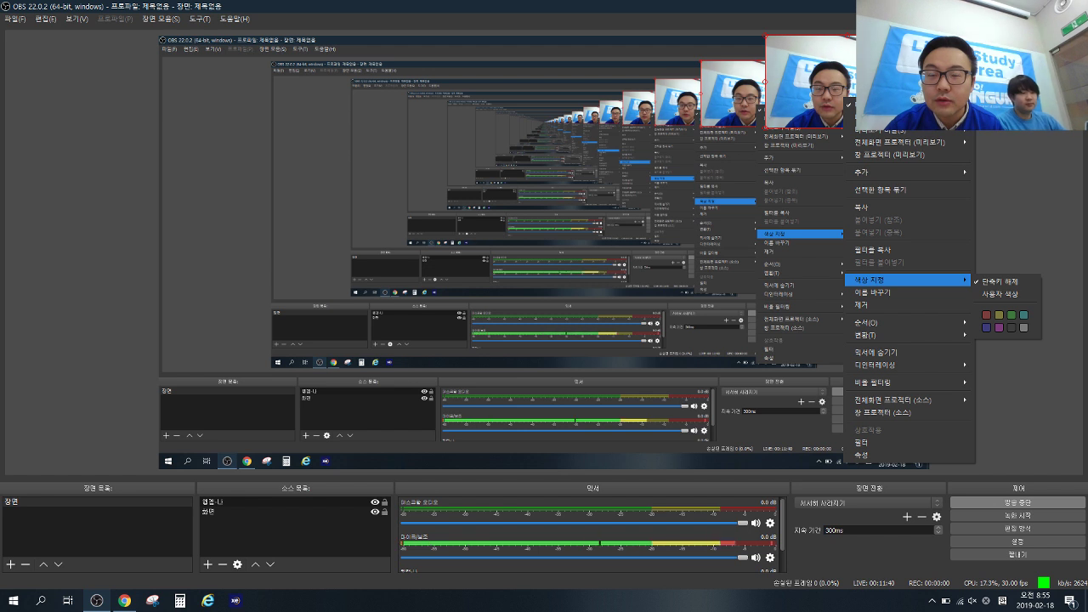
mouse_move(875, 173)
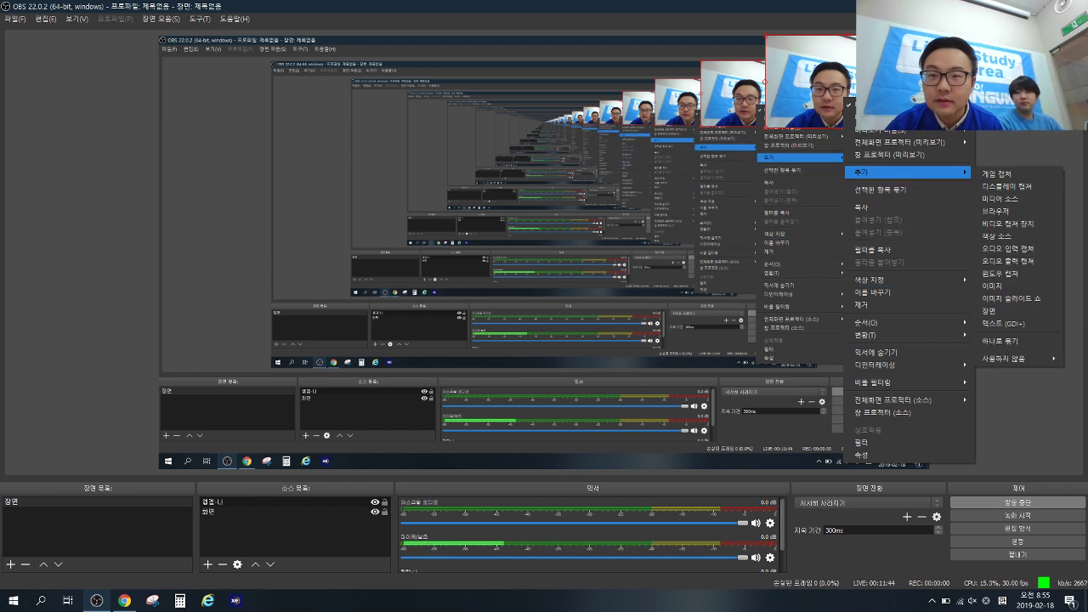
right_click(225, 511)
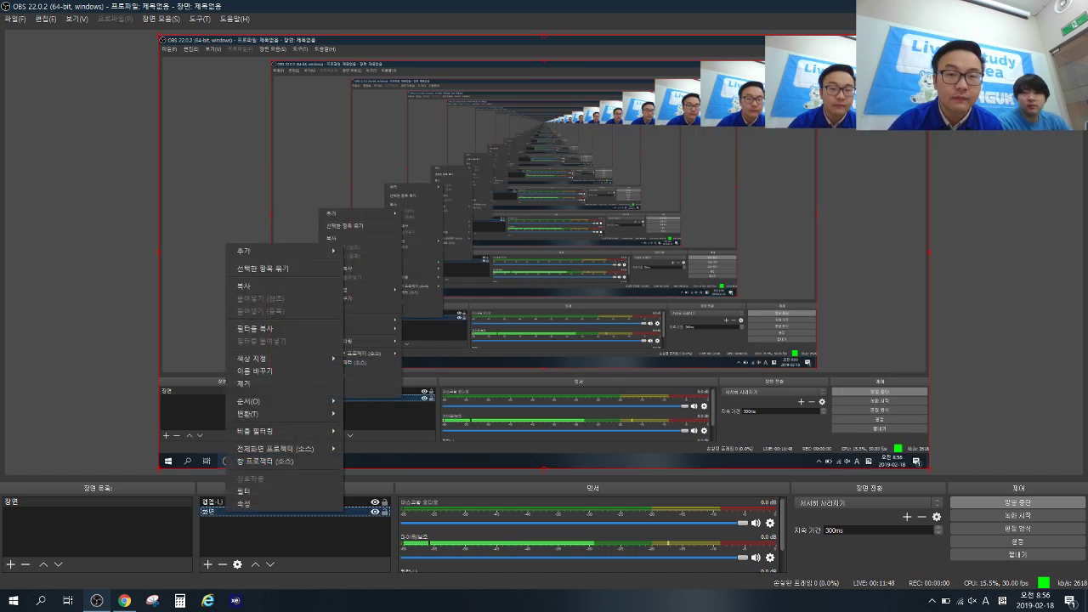
key(Escape)
click(272, 539)
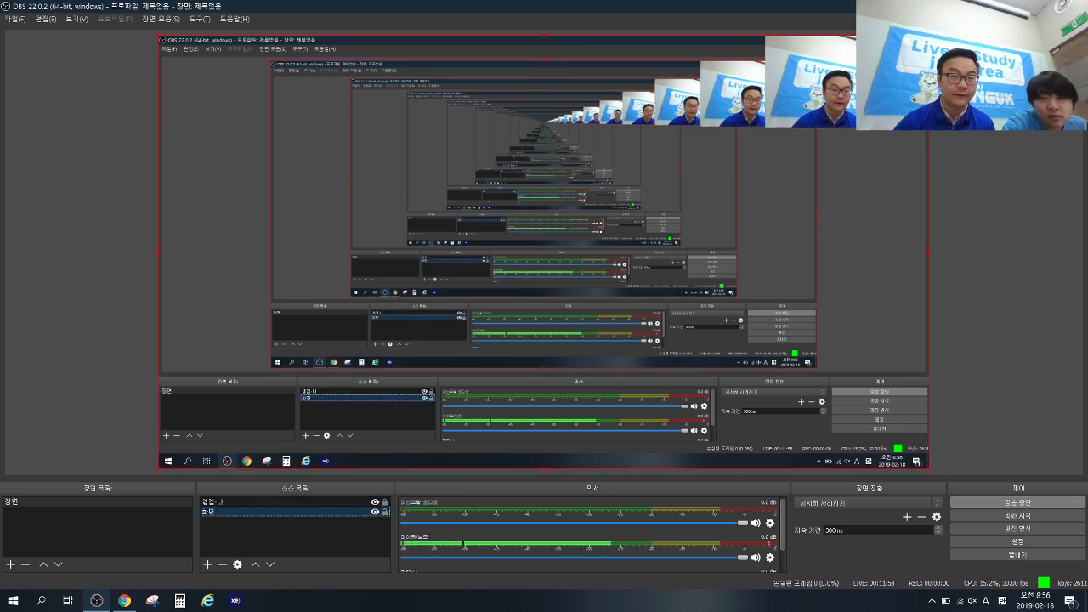
Step: Move the webcam source to the lower-right corner of the canvas, and switch to the Currency spreadsheet in Chrome
click(221, 502)
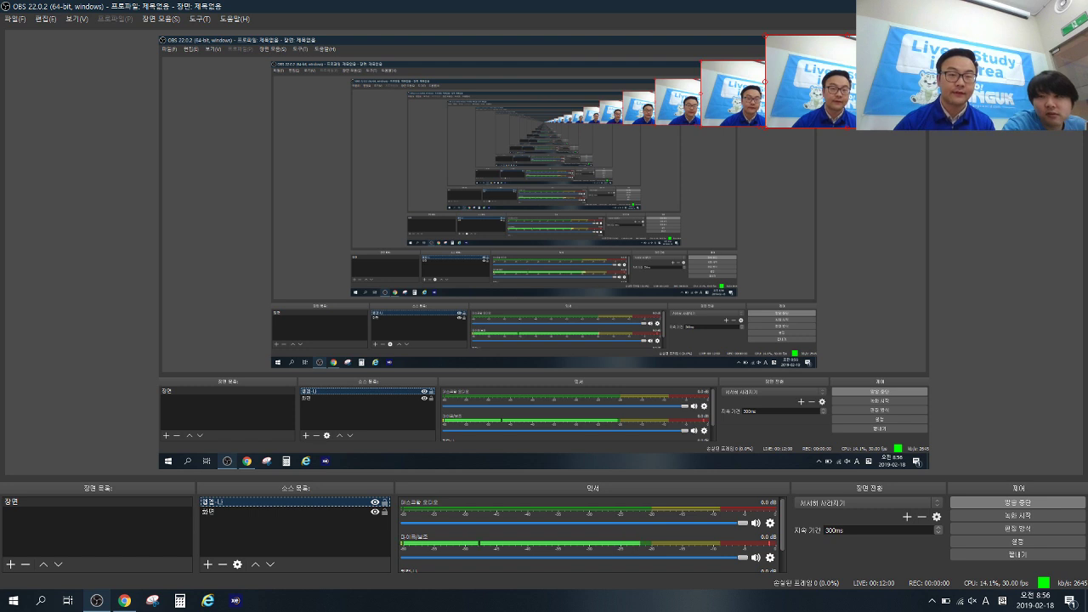
key(alt+Tab)
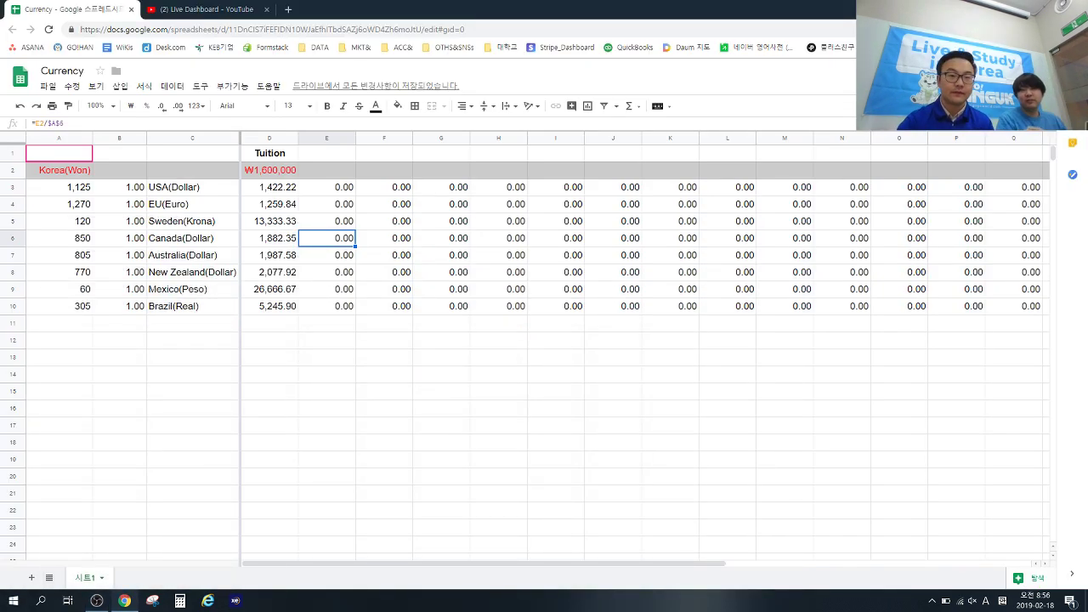
key(super+d)
key(super+d)
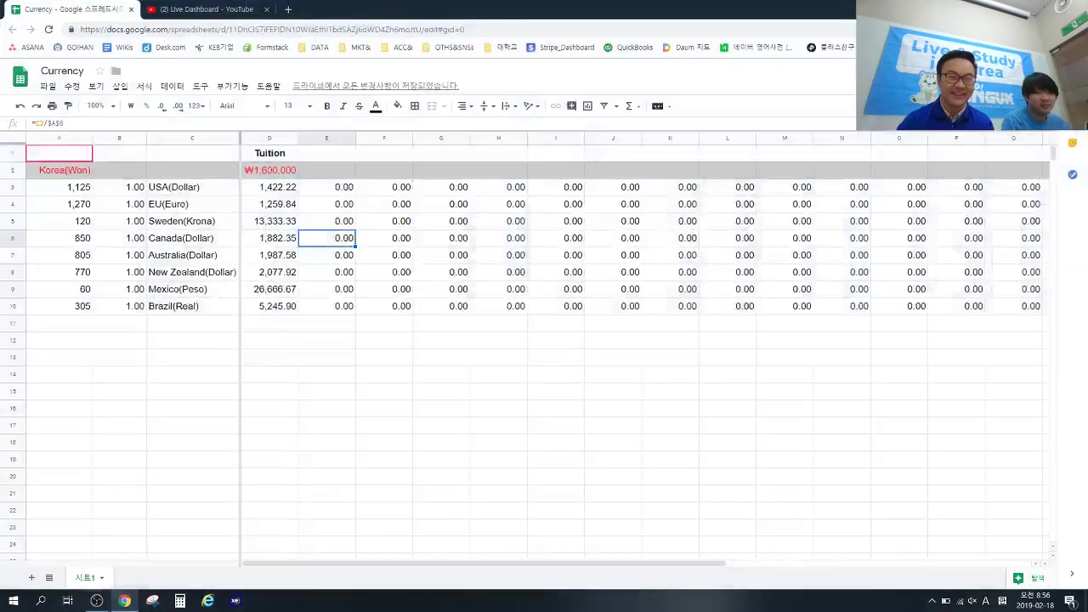
key(alt+Tab)
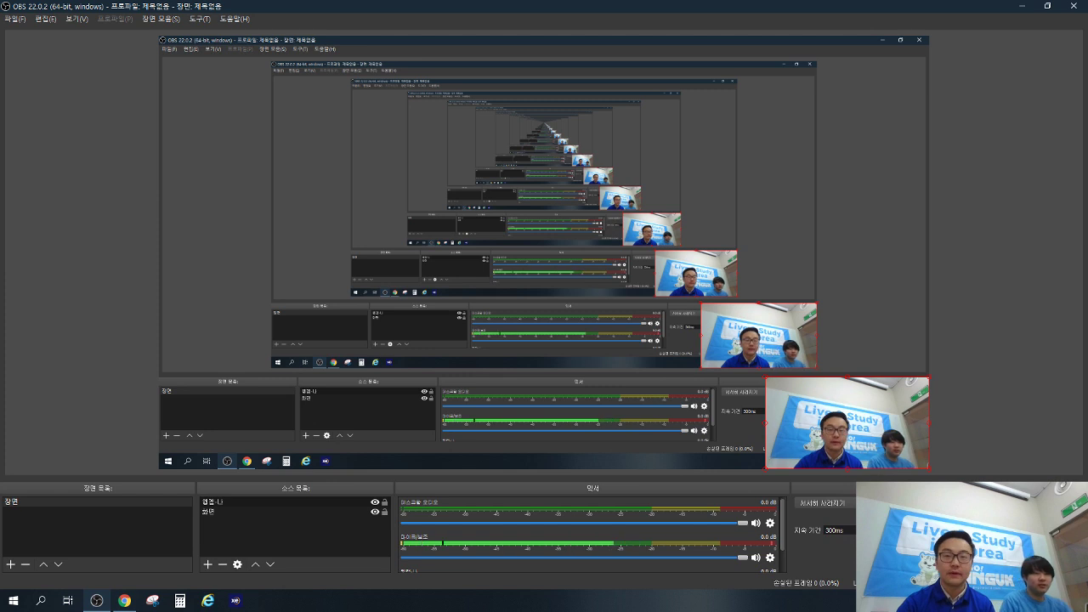
key(alt+Tab)
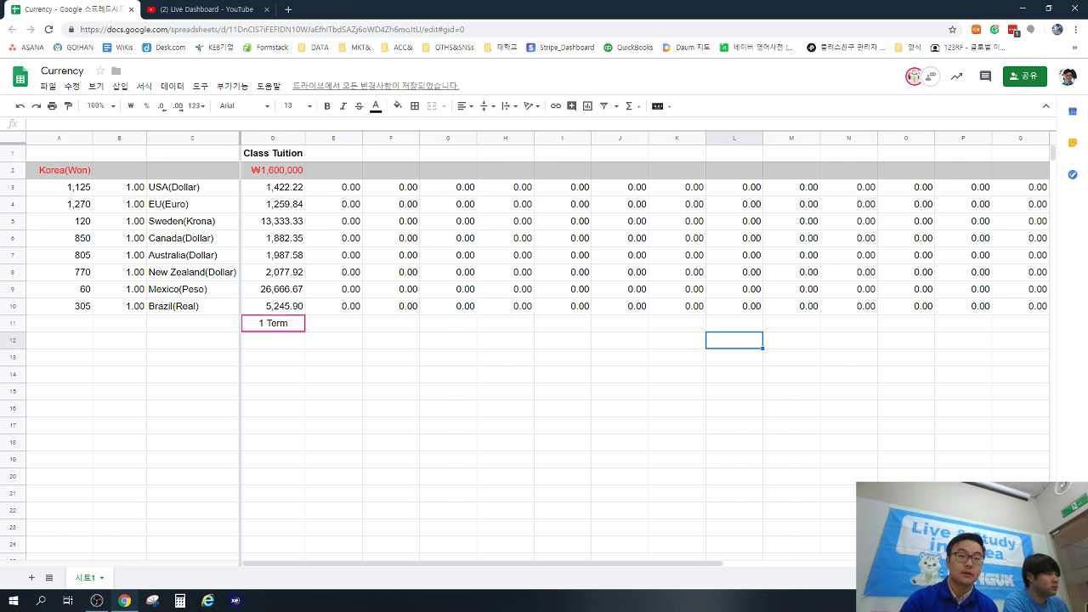
Step: Enter 1100000 in cell E2 as the Korean won price for one Busan/Daegu term
click(273, 153)
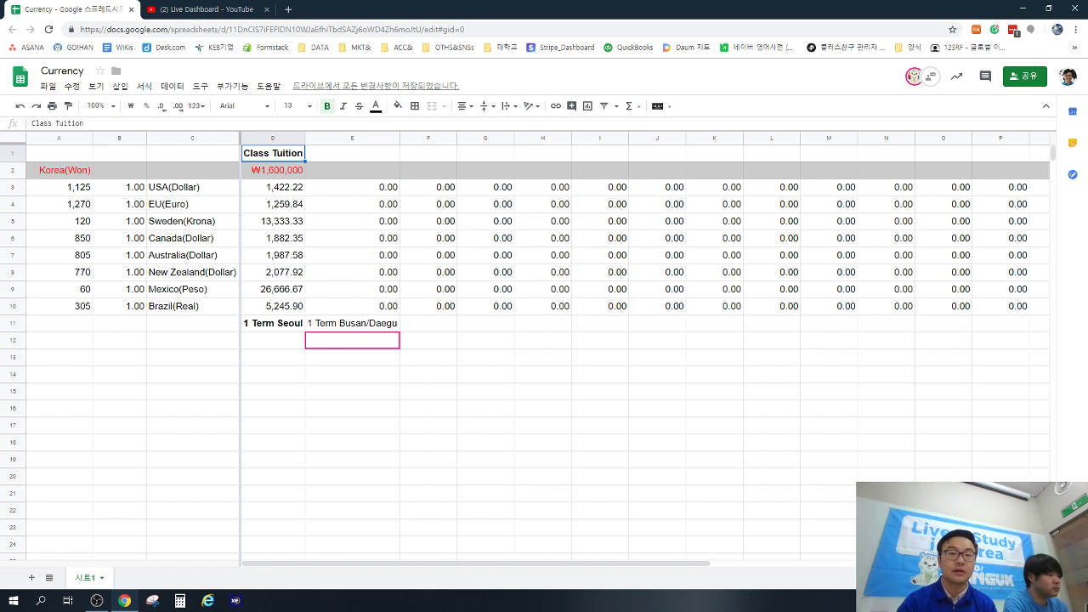
click(351, 170)
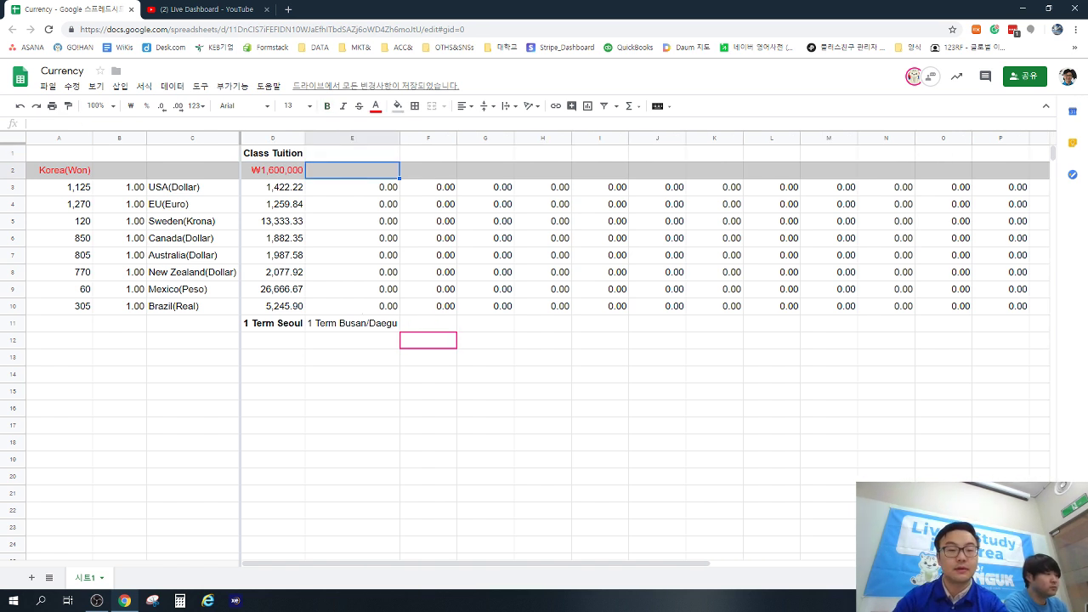
text(1,1)
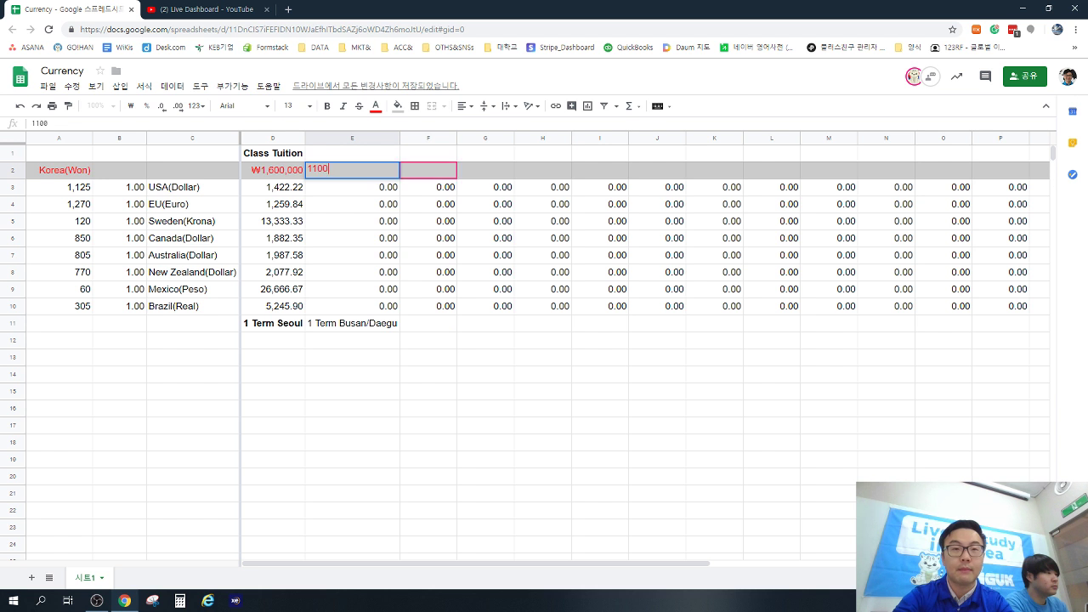
text(00,000)
key(Return)
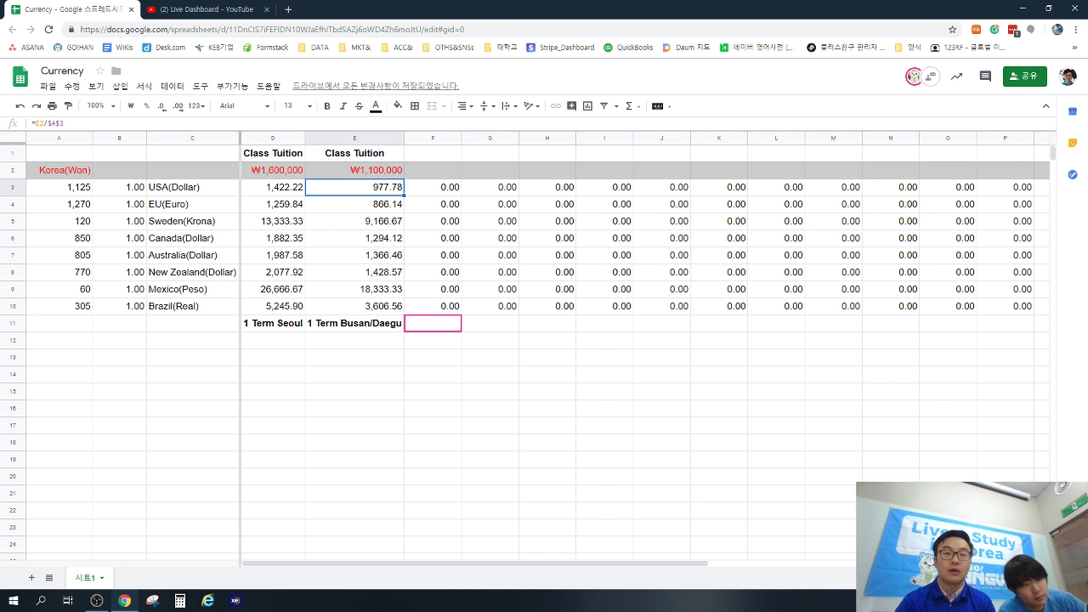
Step: Add a "Study Trip" heading in cell F1 and enter its won price of 2950000 in F2
click(432, 153)
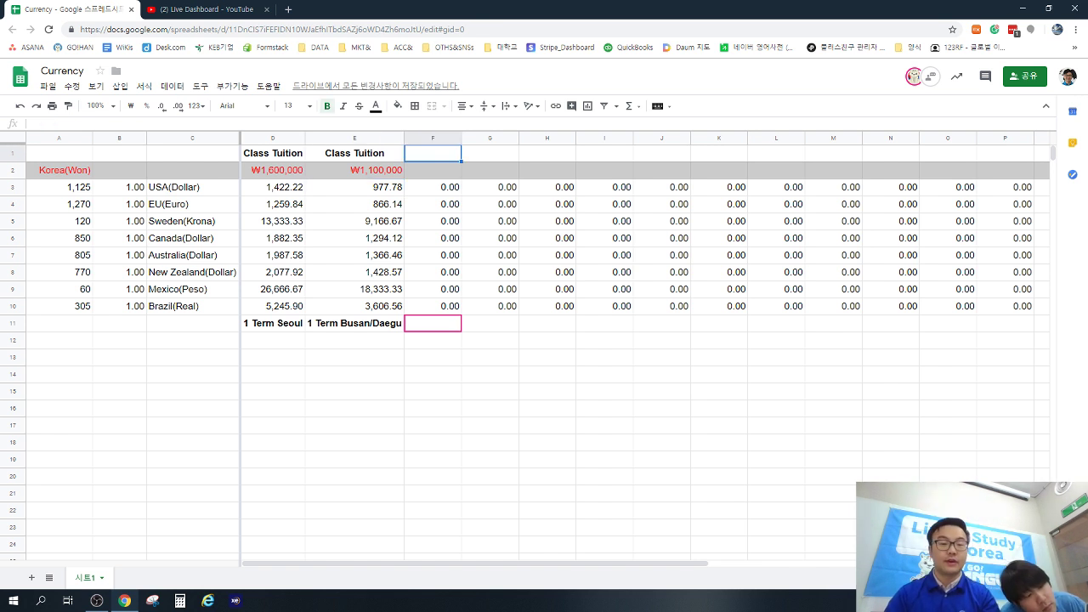
text(Study)
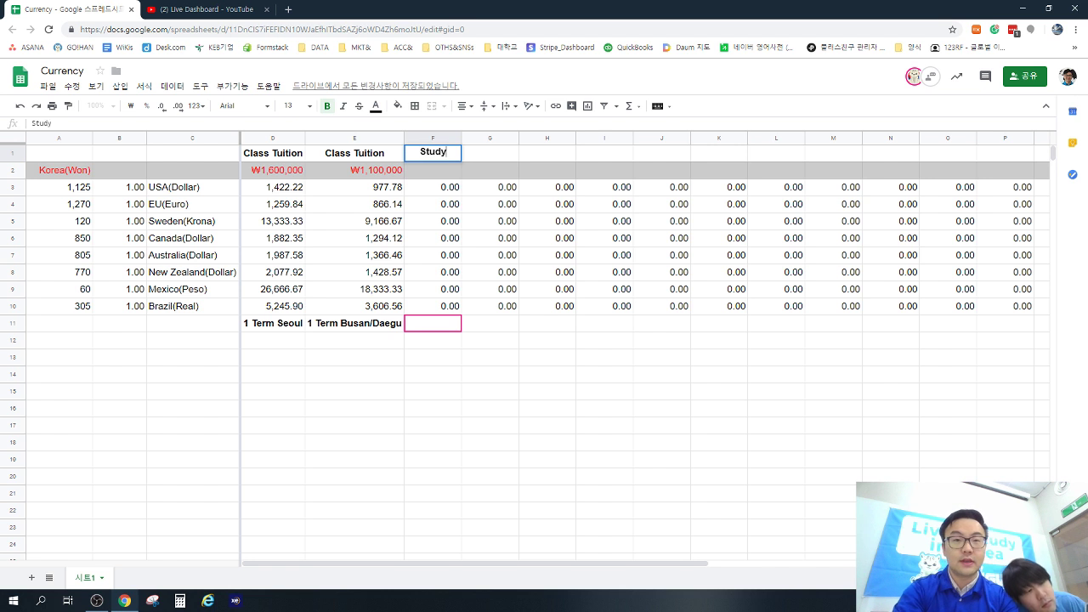
text( Trip)
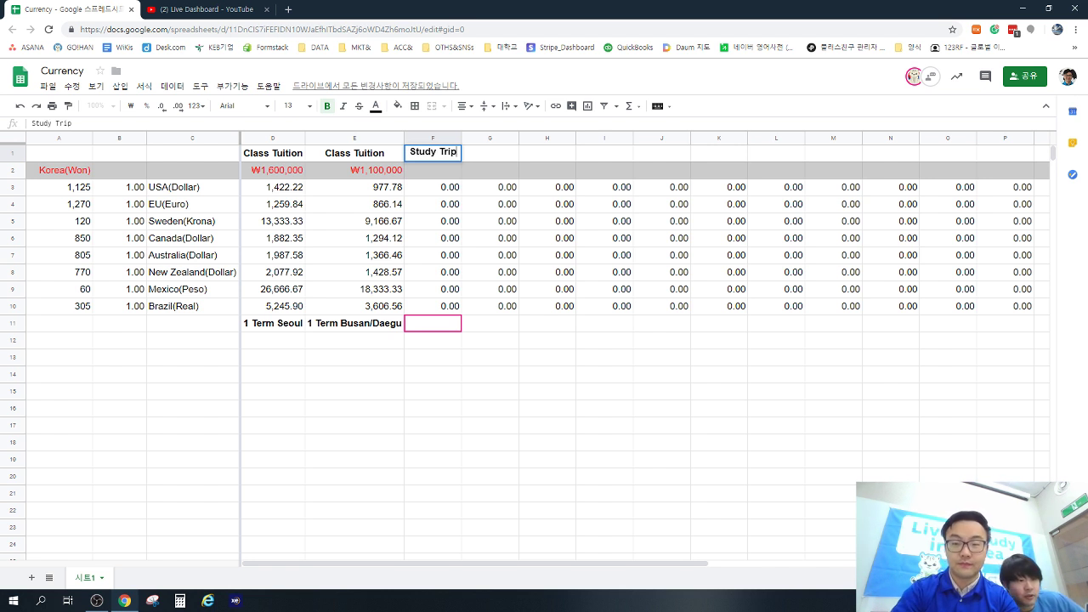
key(Return)
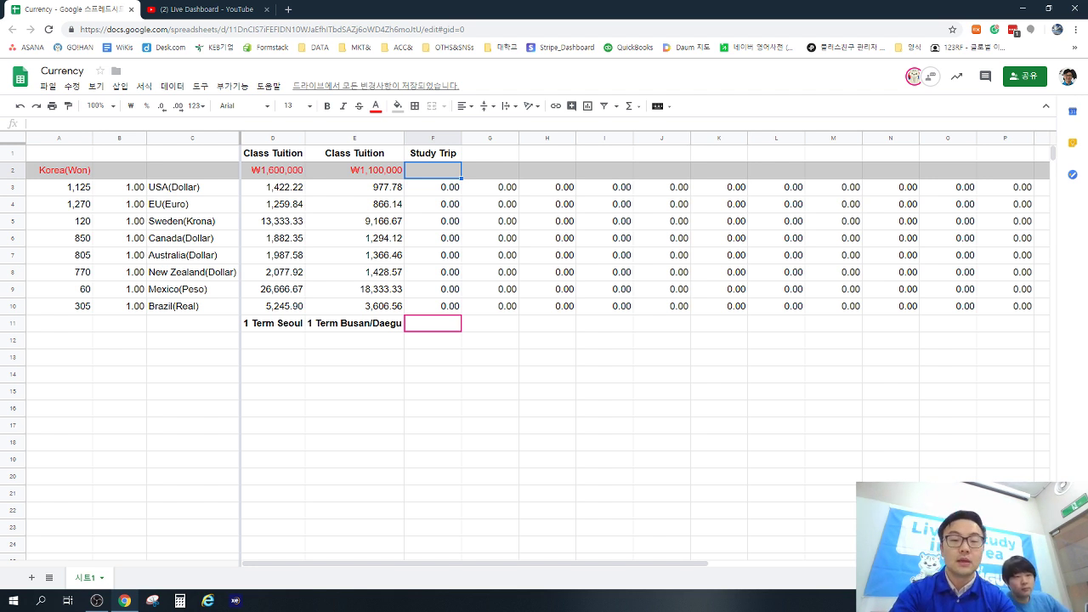
text(2950000)
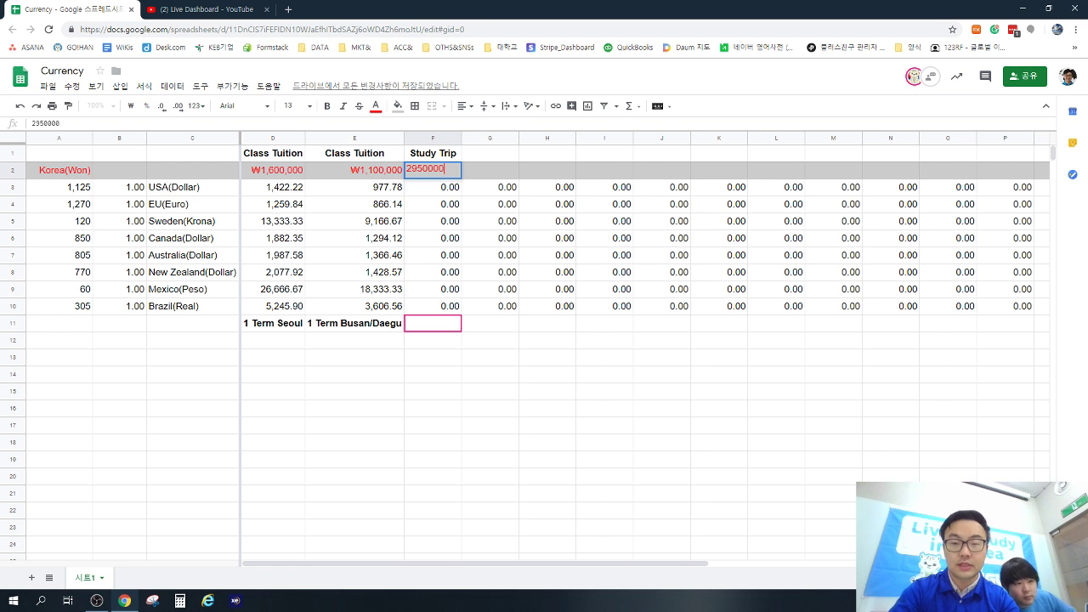
key(Return)
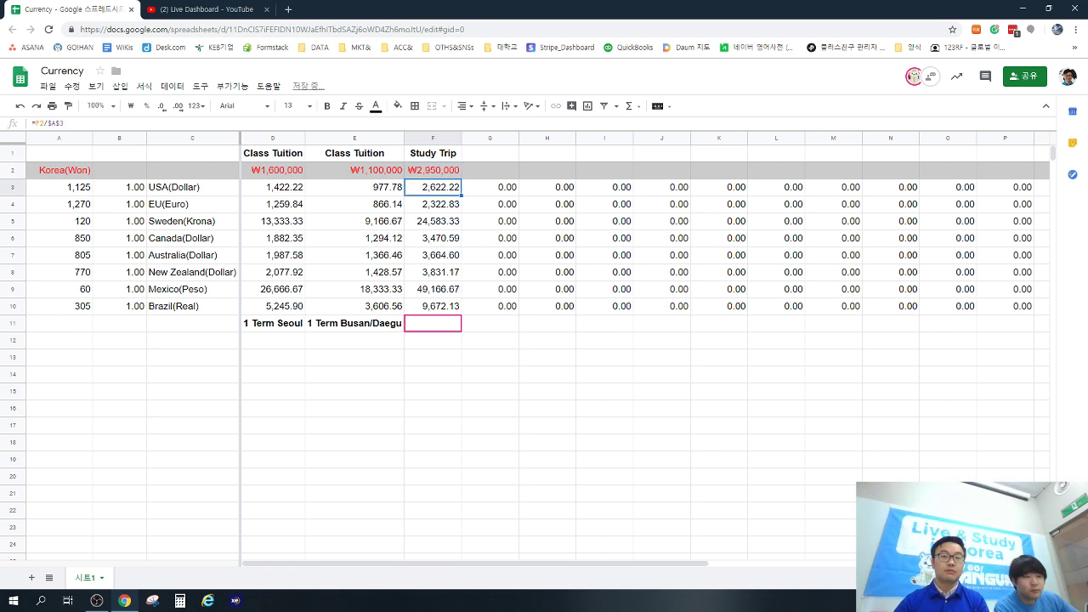
Step: Label the Study Trip column "Gold Plan" in cell F11 below the converted amounts
key(F2)
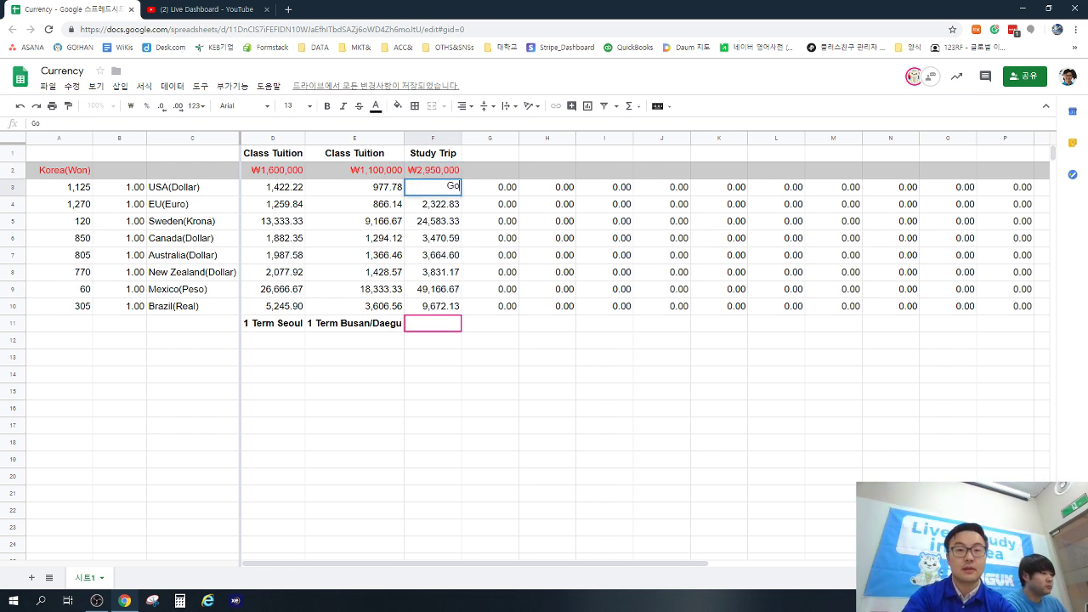
key(Escape)
key(Down)
key(Down)
key(Down)
key(Down)
key(Down)
key(Down)
key(Down)
key(Down)
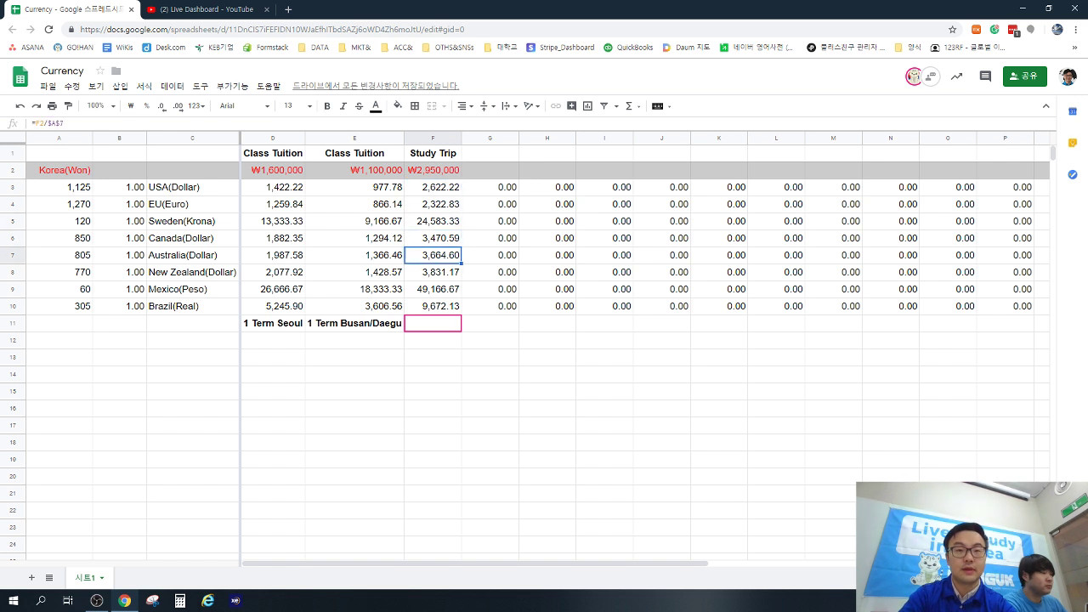
text(Gold Plan)
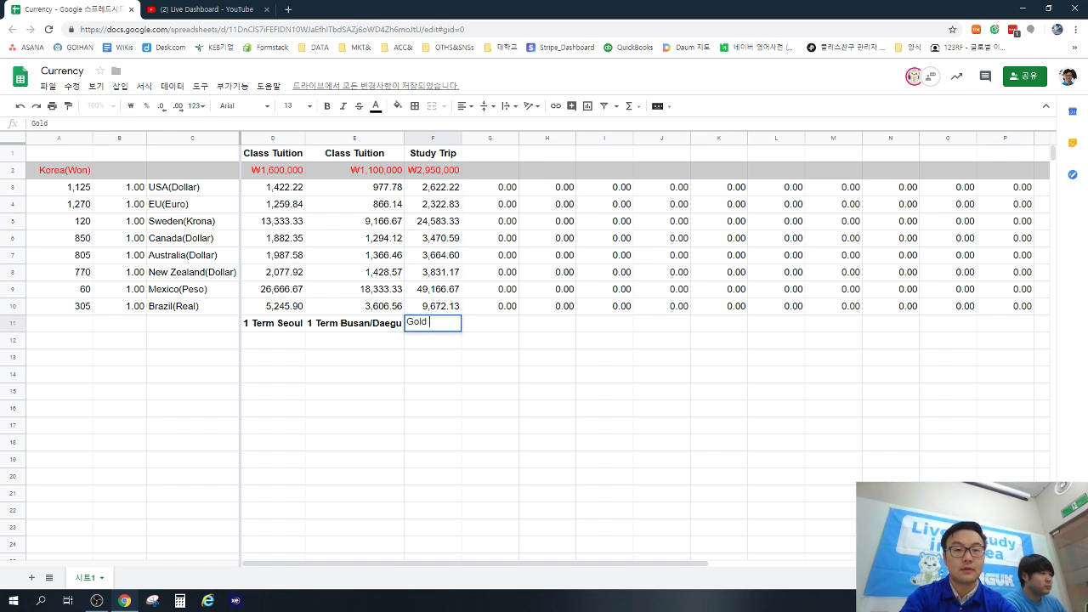
key(Return)
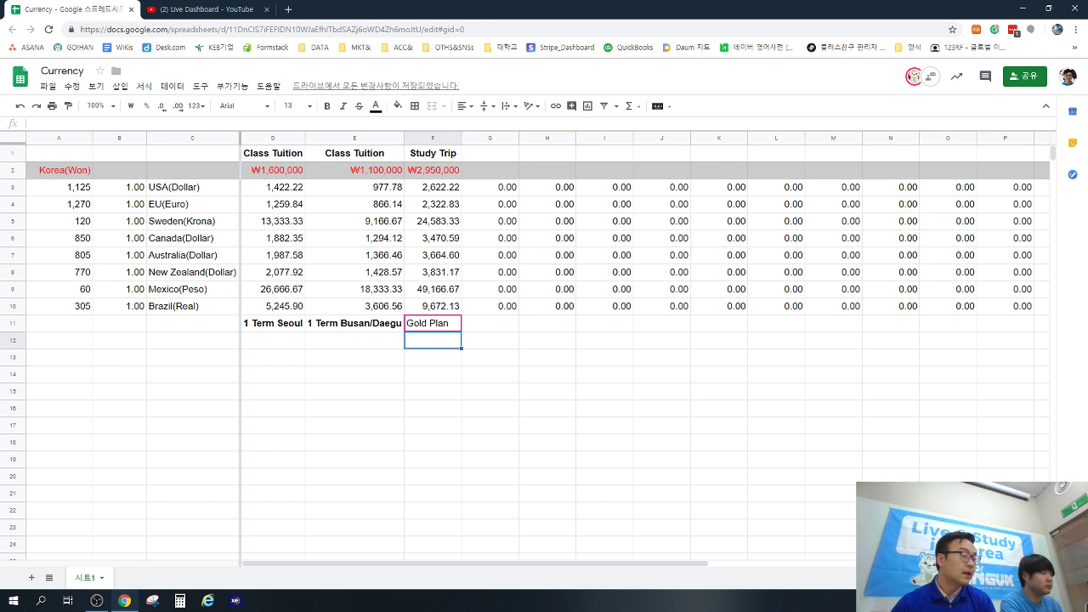
Step: Enter 200 in cells G1 and G2 of the column beside Study Trip
click(489, 153)
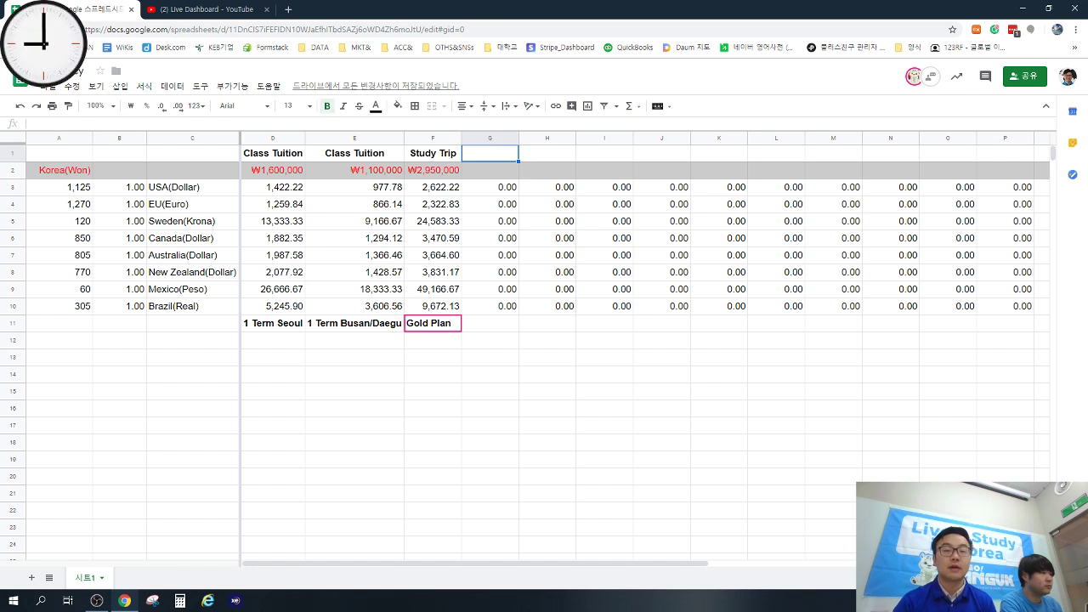
text(200)
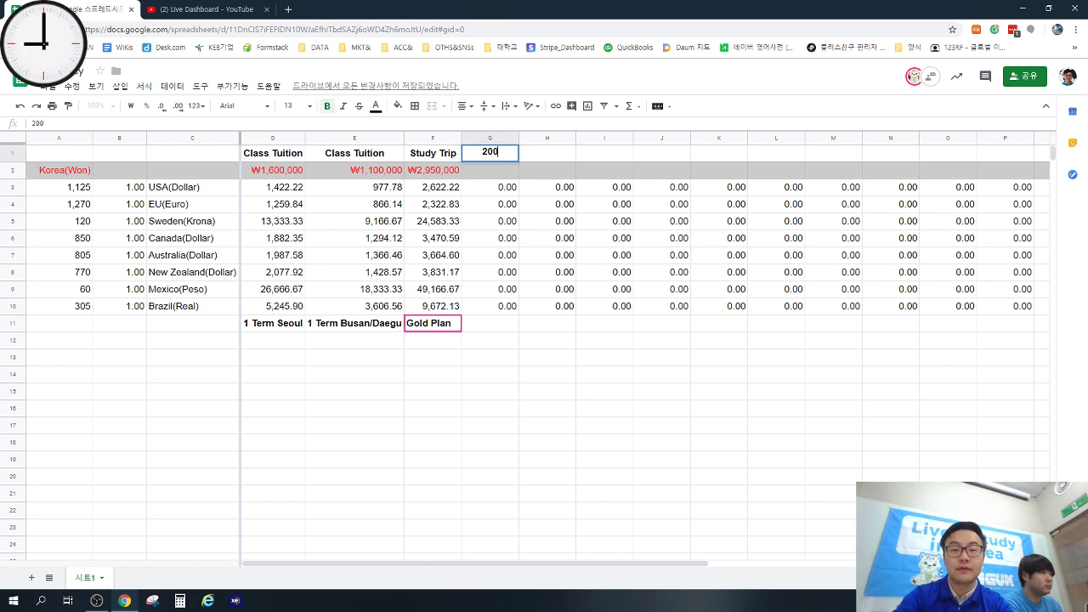
key(Return)
text(200)
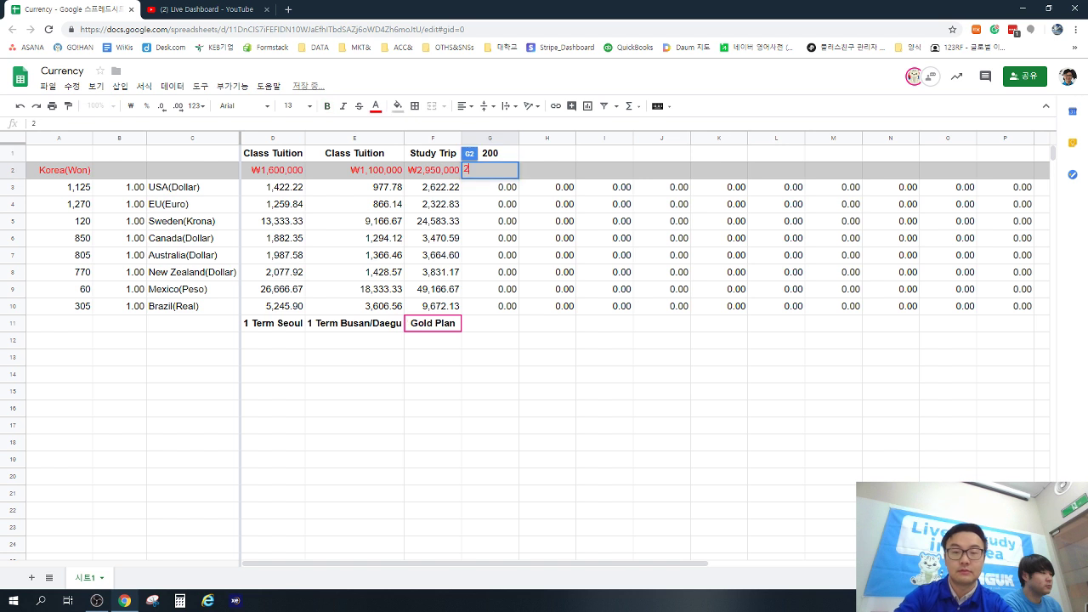
key(Return)
Step: Replace the heading in cell G1 with "Application fee for ST programs"
key(Up)
key(Up)
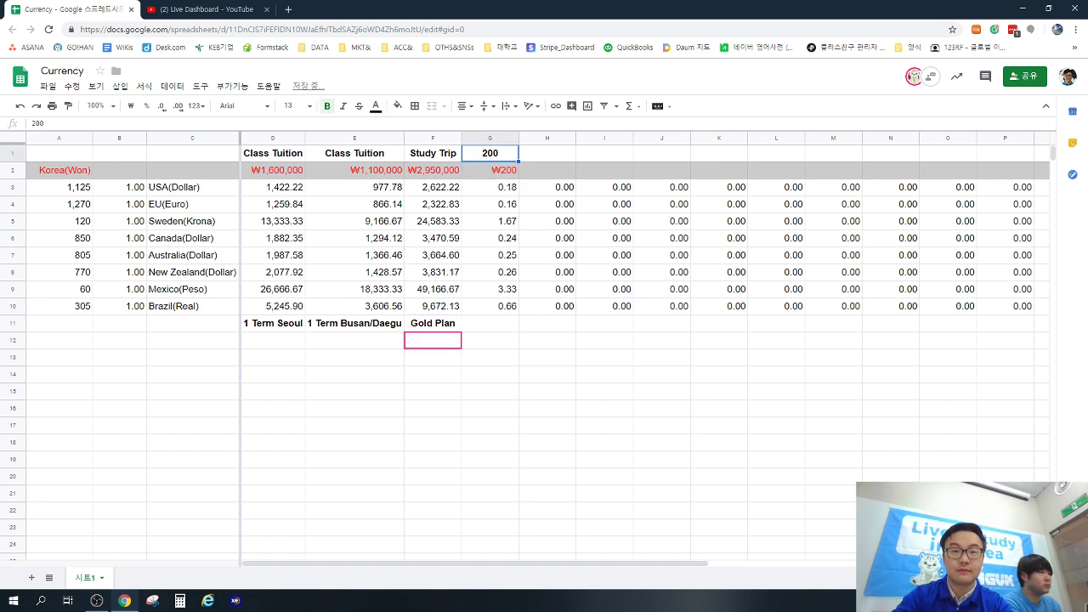
text(App)
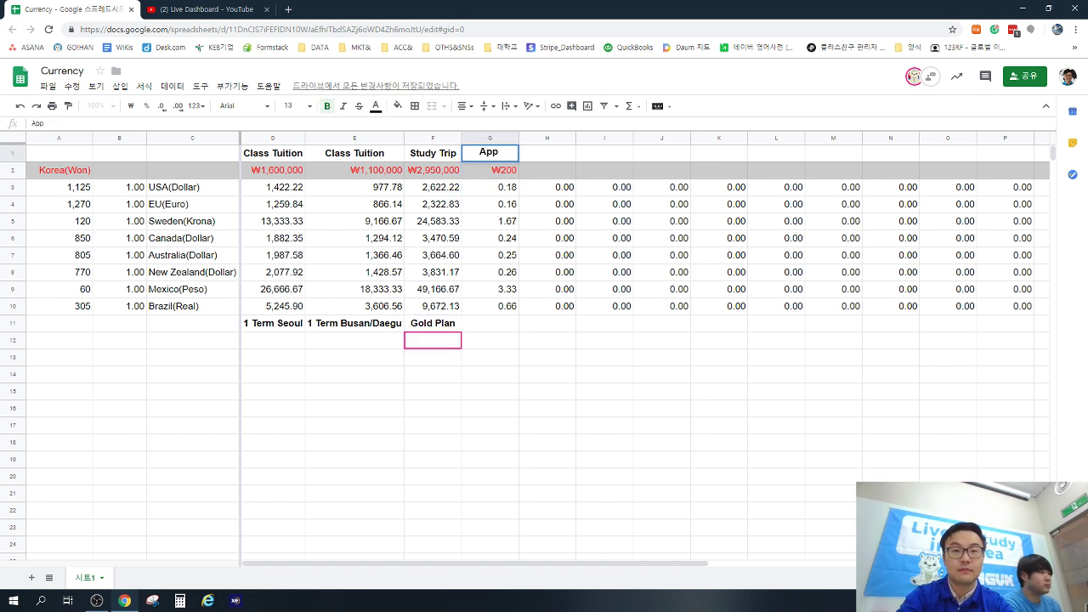
text(licat)
key(BackSpace)
key(BackSpace)
key(BackSpace)
key(BackSpace)
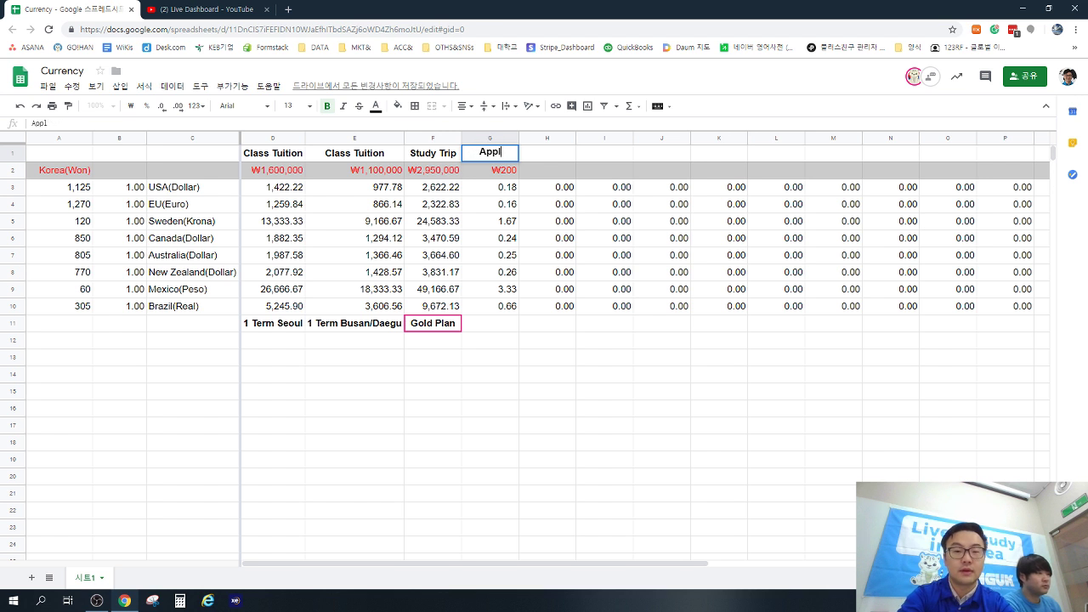
text(ication fee)
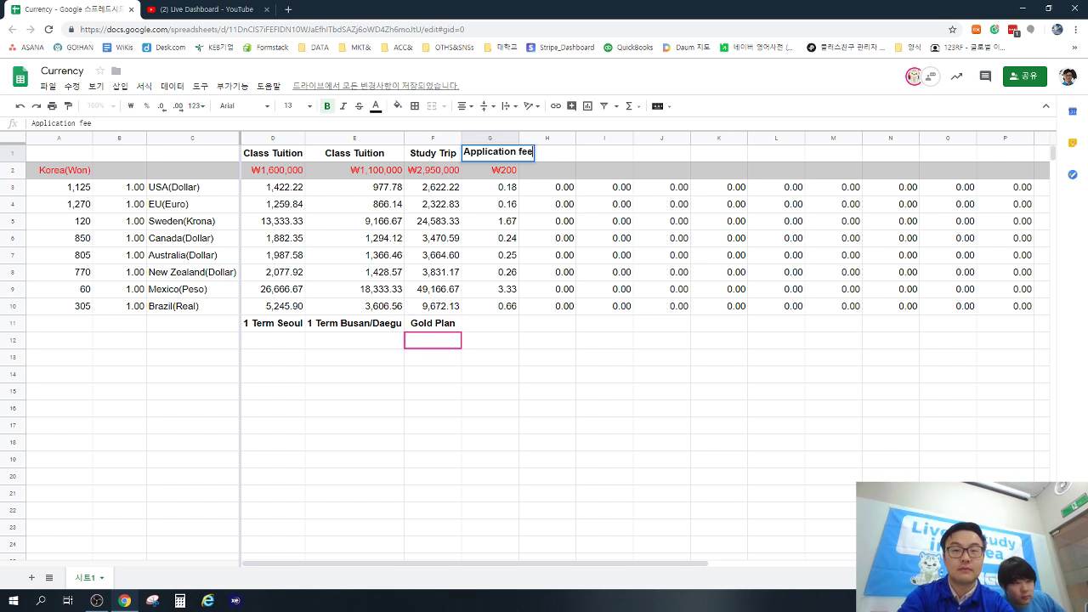
text( for ST pro)
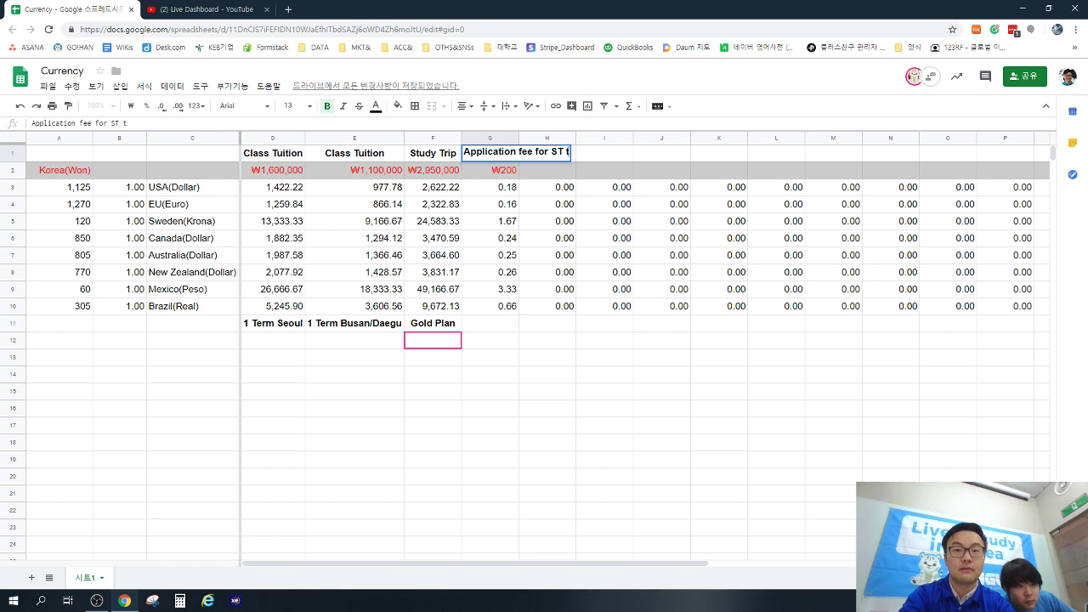
text(grams)
key(Return)
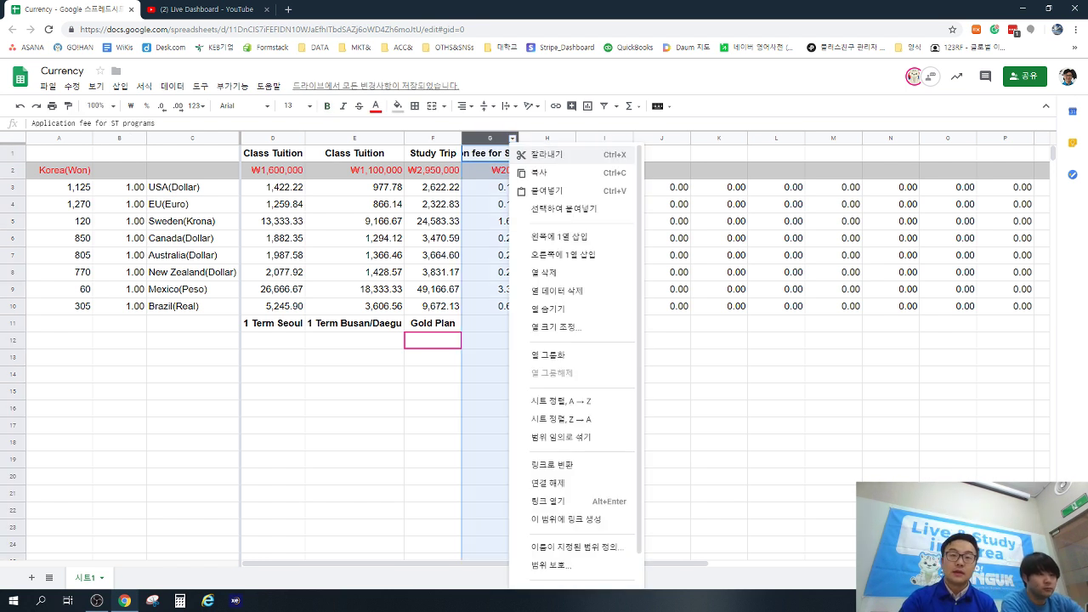
Step: Fit the width of column G to its application fee heading
right_click(510, 139)
double_click(518, 137)
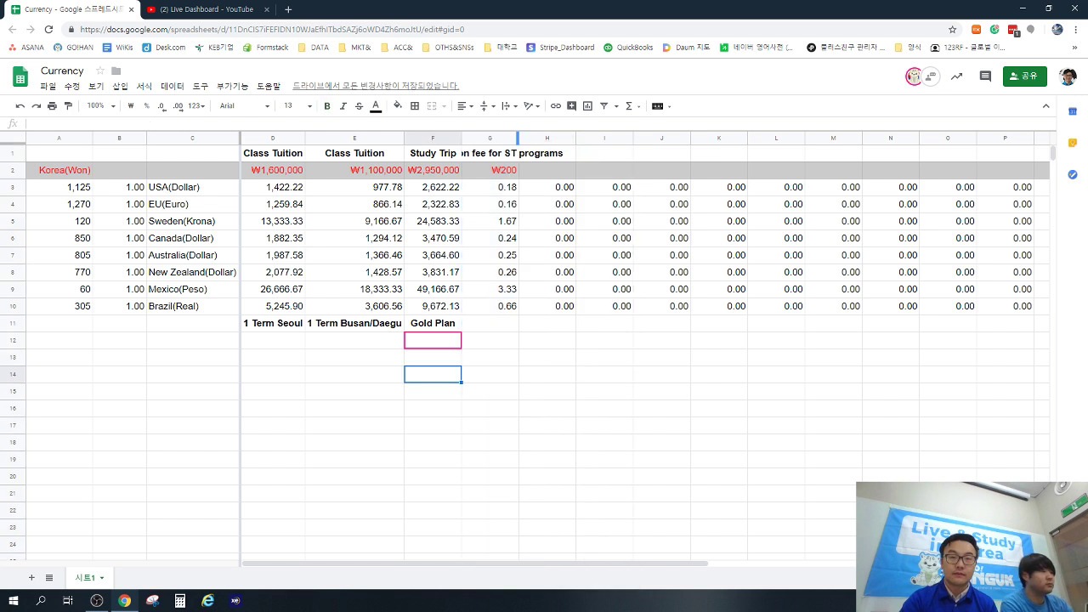
click(536, 339)
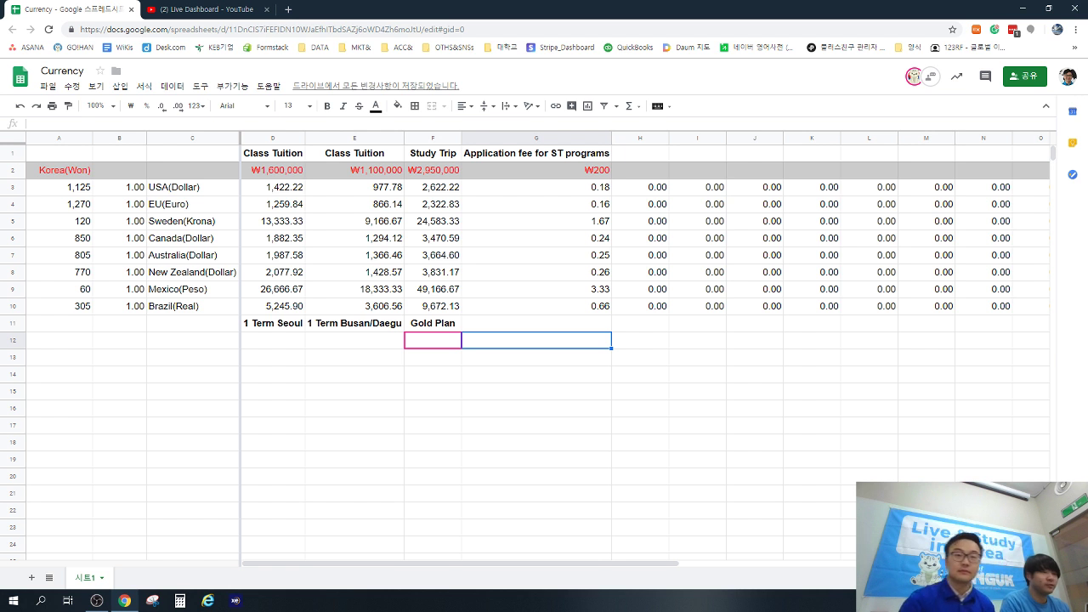
Step: Change the Study Trip won price in cell F2 to 3150000
click(432, 170)
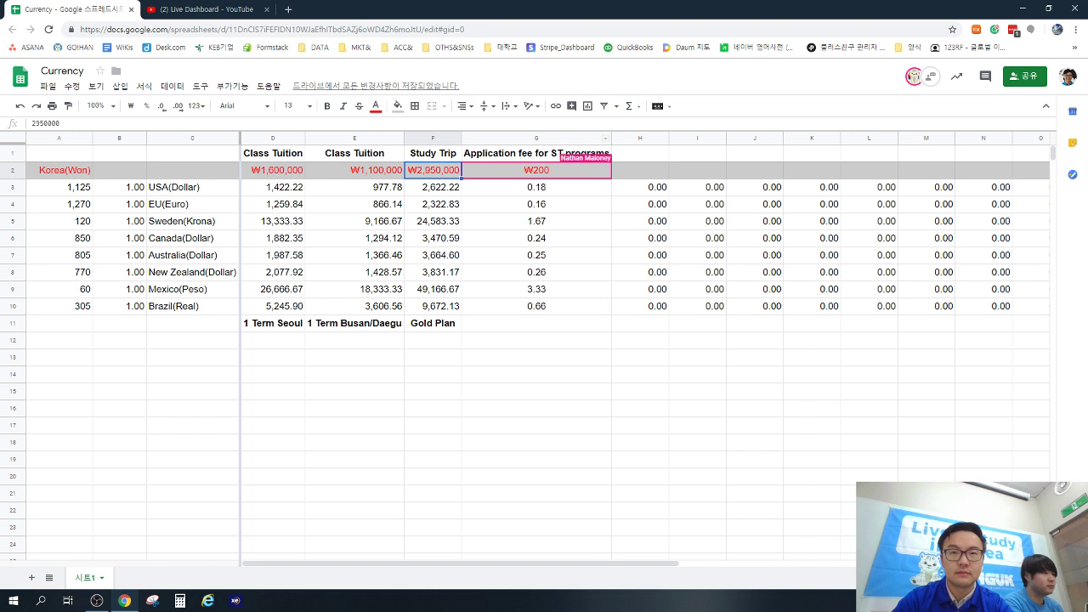
click(536, 187)
click(432, 187)
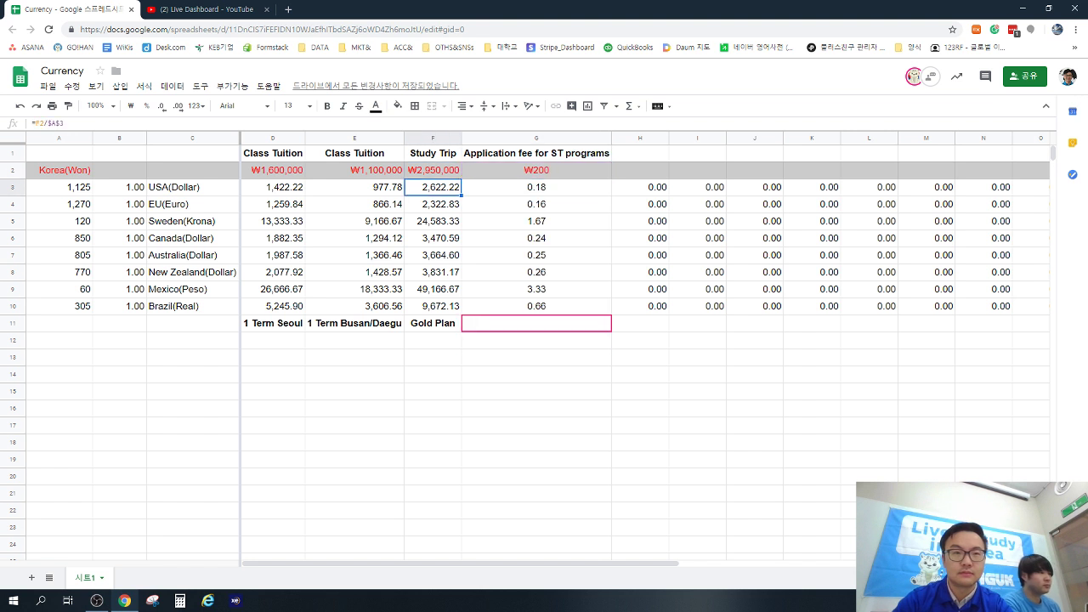
click(432, 170)
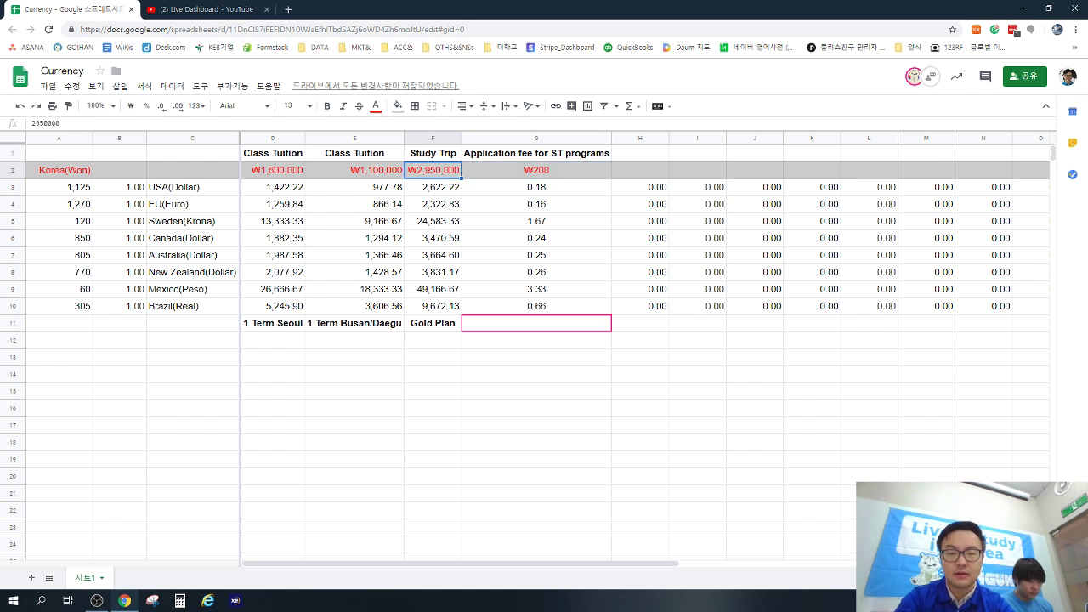
text(3,150,00)
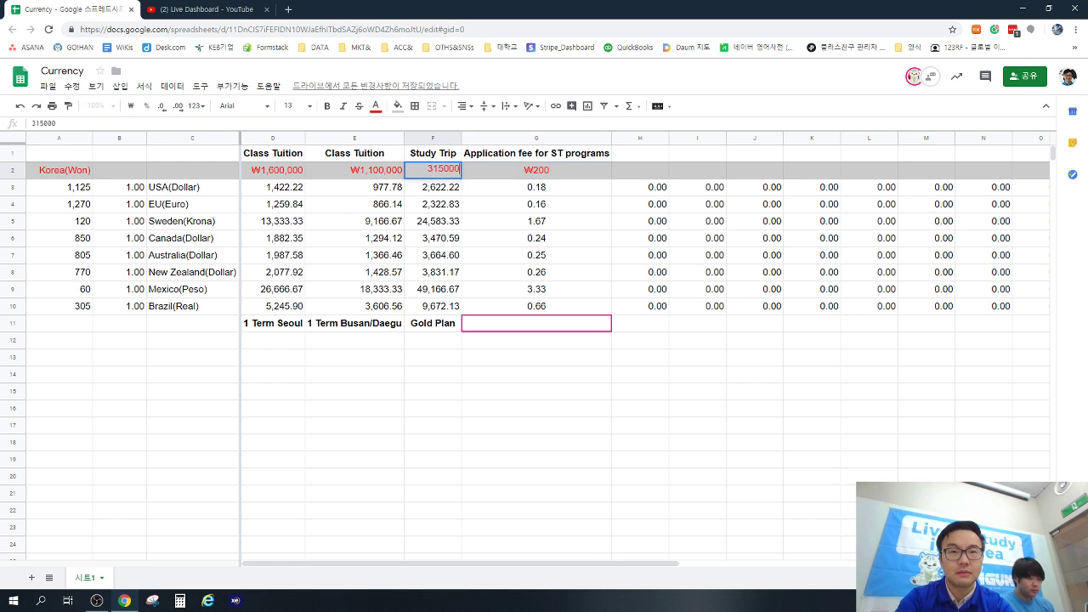
text(0)
key(Return)
Step: Try Study Trip won prices of 3300000 and 33500000 in cell F2
click(432, 170)
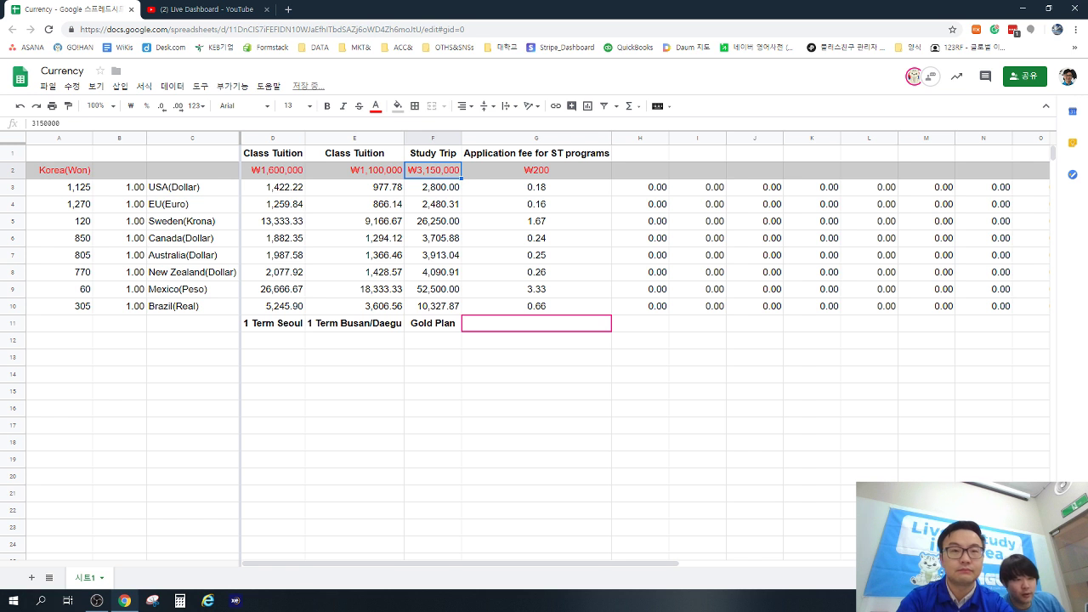
text(3300000)
key(Return)
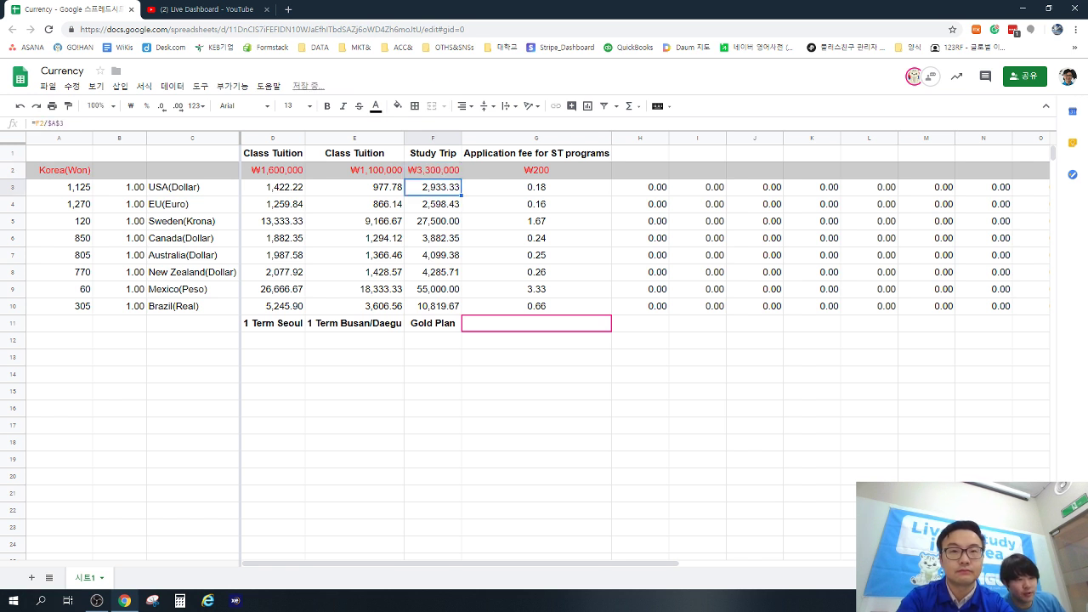
click(432, 170)
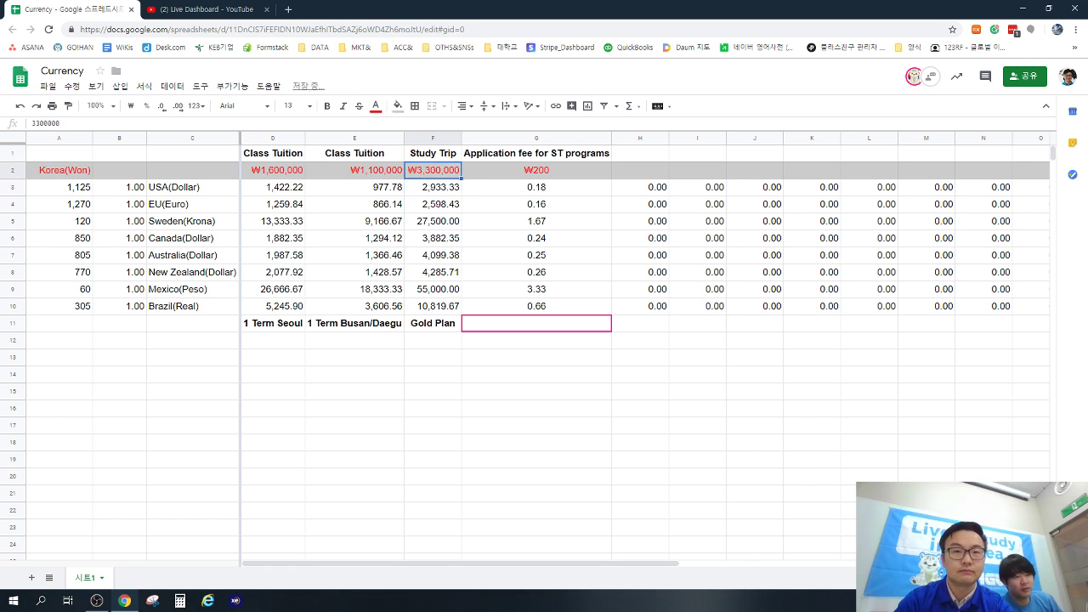
text(33,500,000)
key(Return)
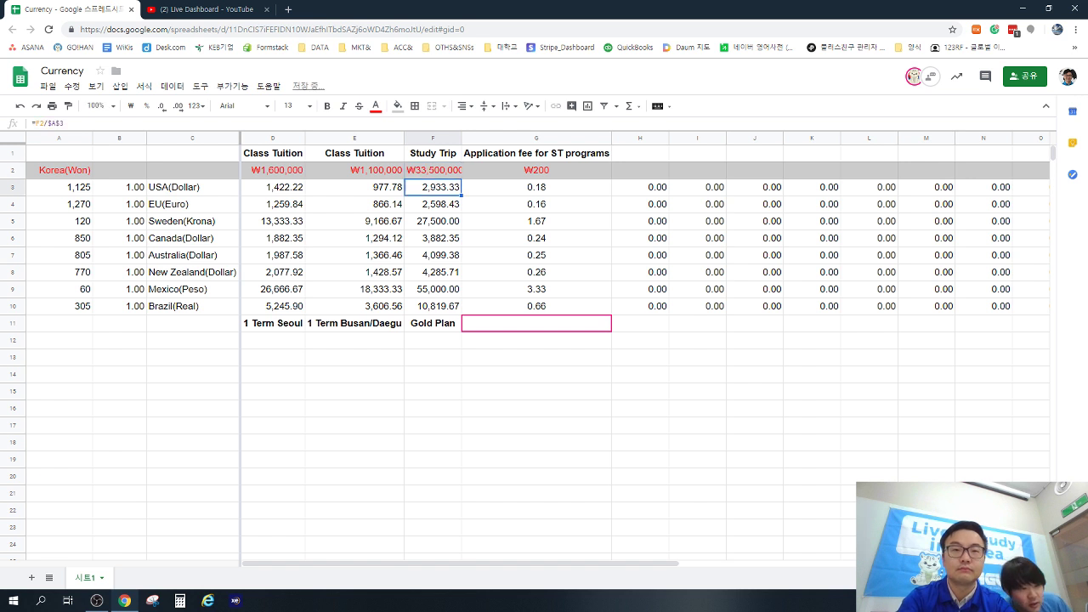
click(432, 170)
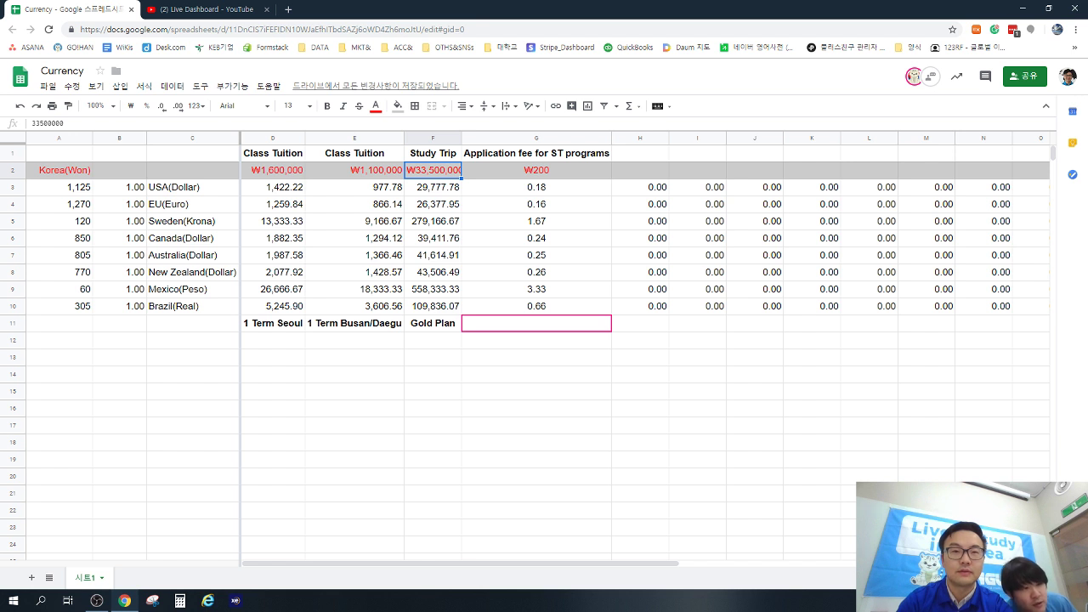
Step: Try application fee amounts of 300000 and 2500000 won in cell G2
click(536, 170)
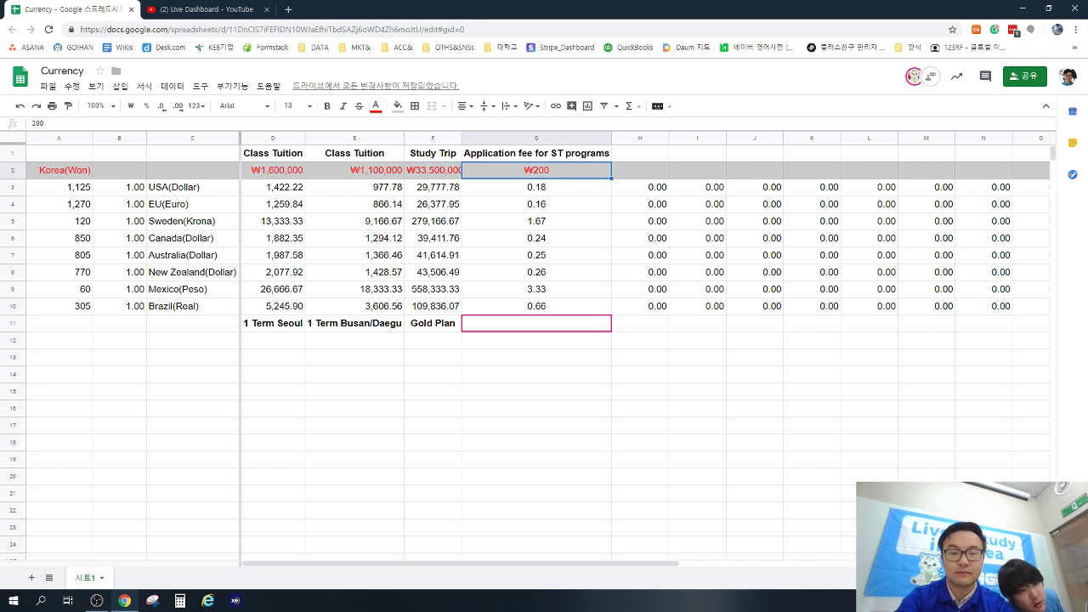
text(300000)
key(Return)
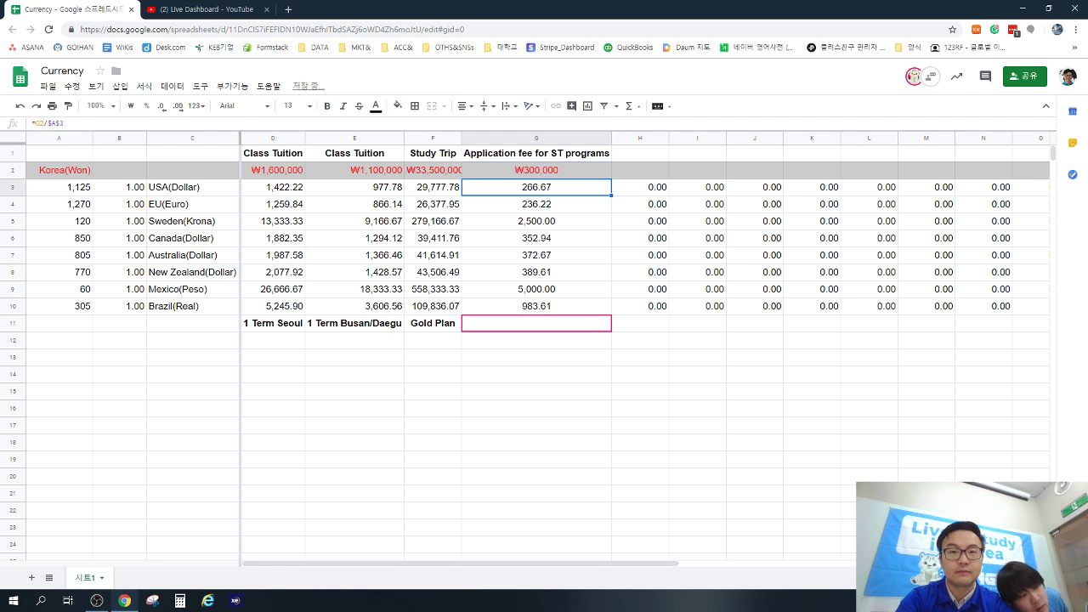
click(536, 170)
text(2)
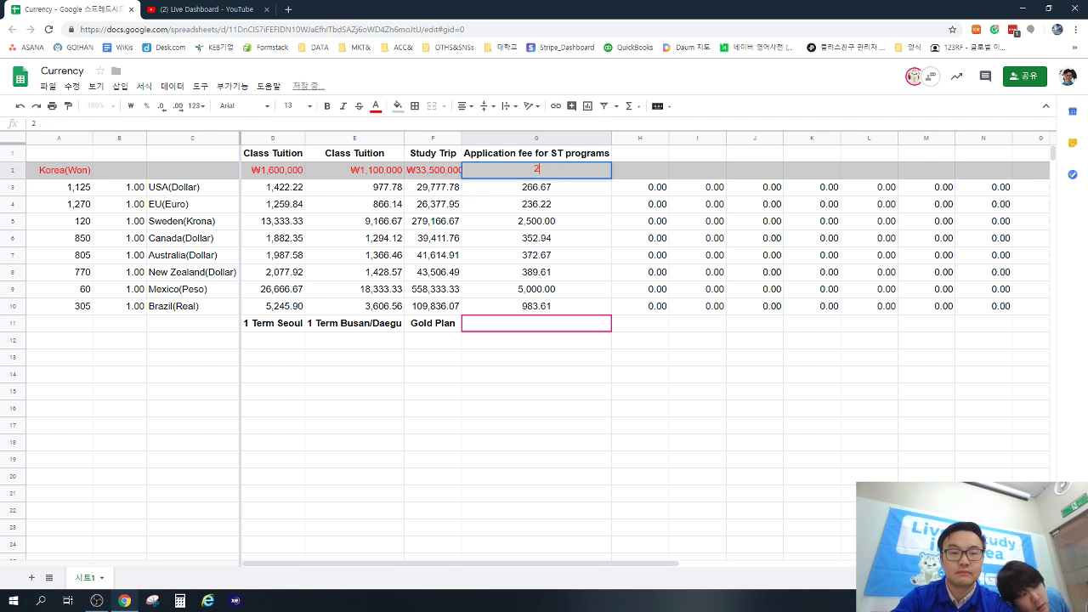
text(,500,00000)
key(Return)
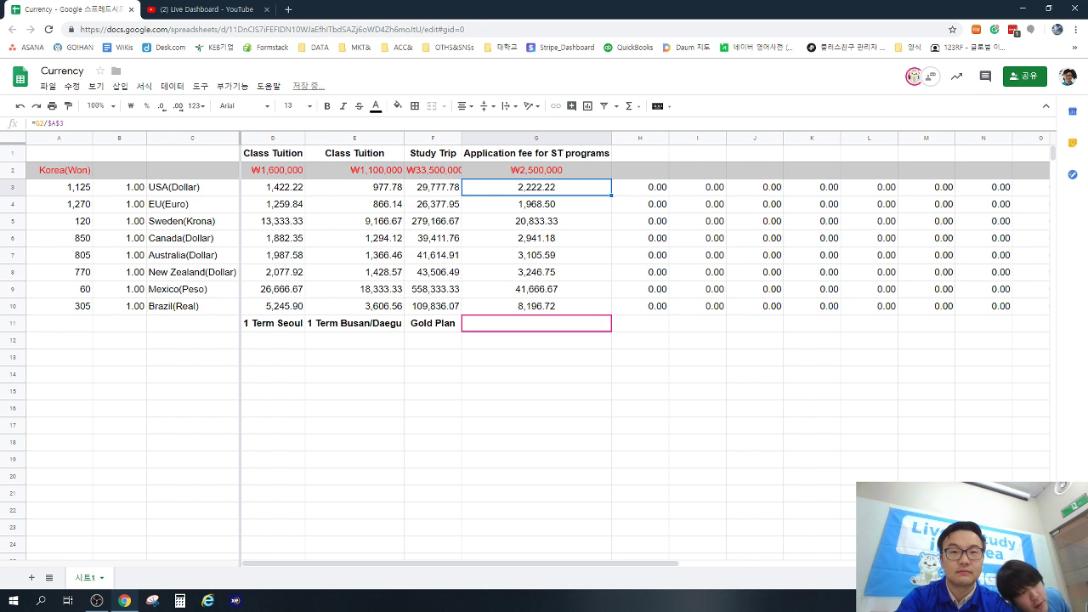
Step: Clear the won amount in G2 and the application fee heading in G1
key(Up)
key(Delete)
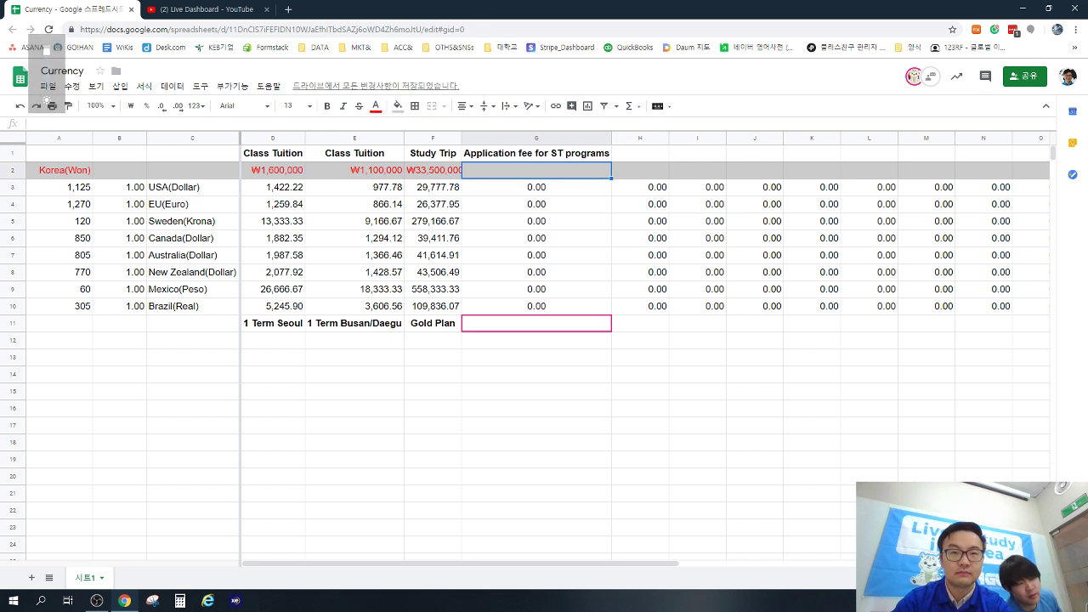
click(535, 153)
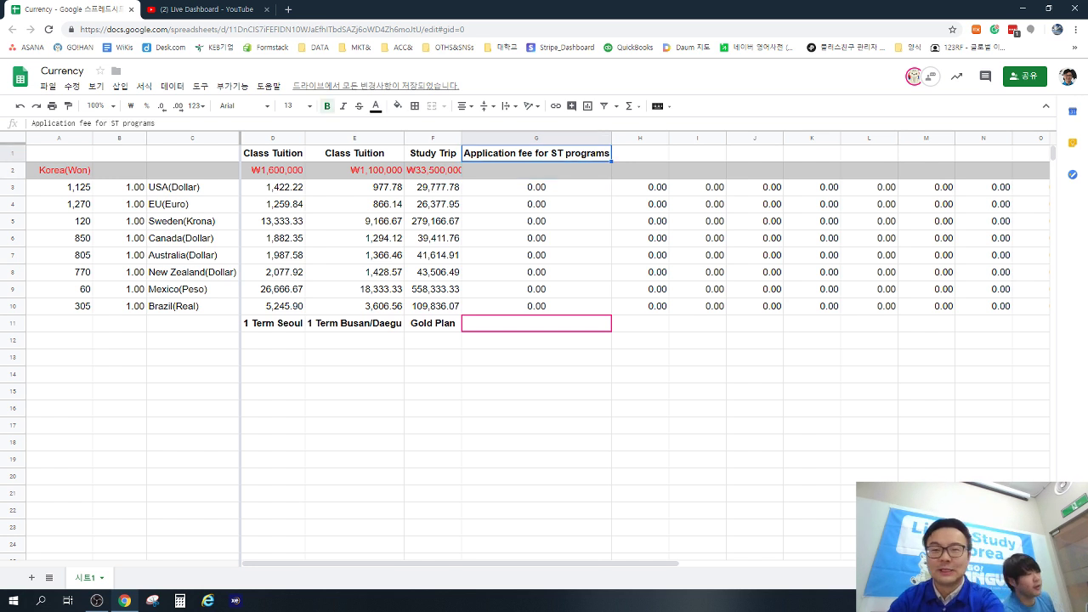
key(Delete)
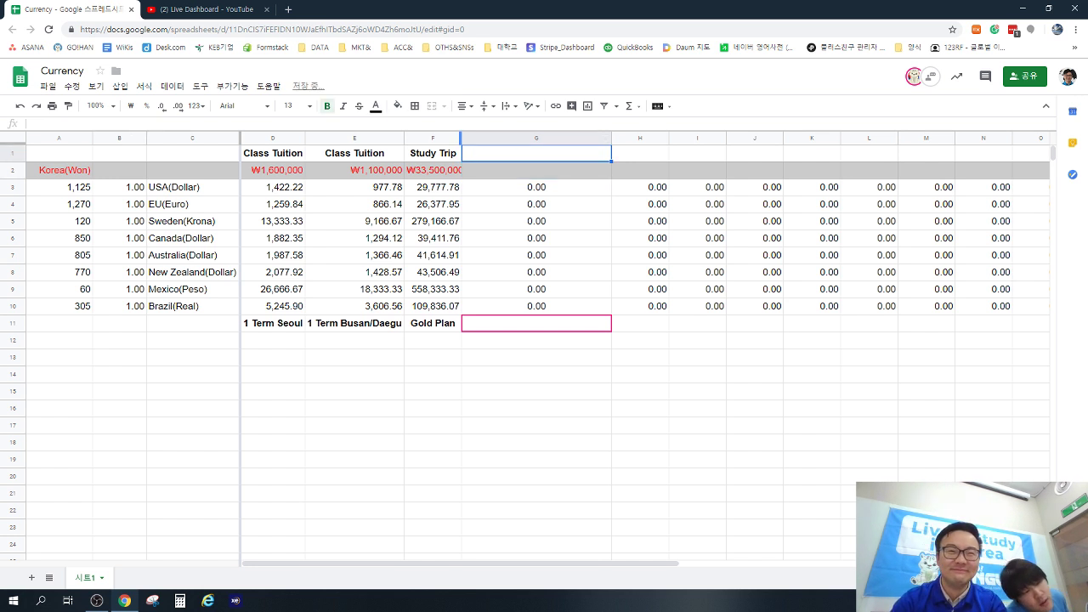
Step: Widen the Study Trip column slightly and correct its won price in F2 to 3350000
drag(461, 138, 466, 138)
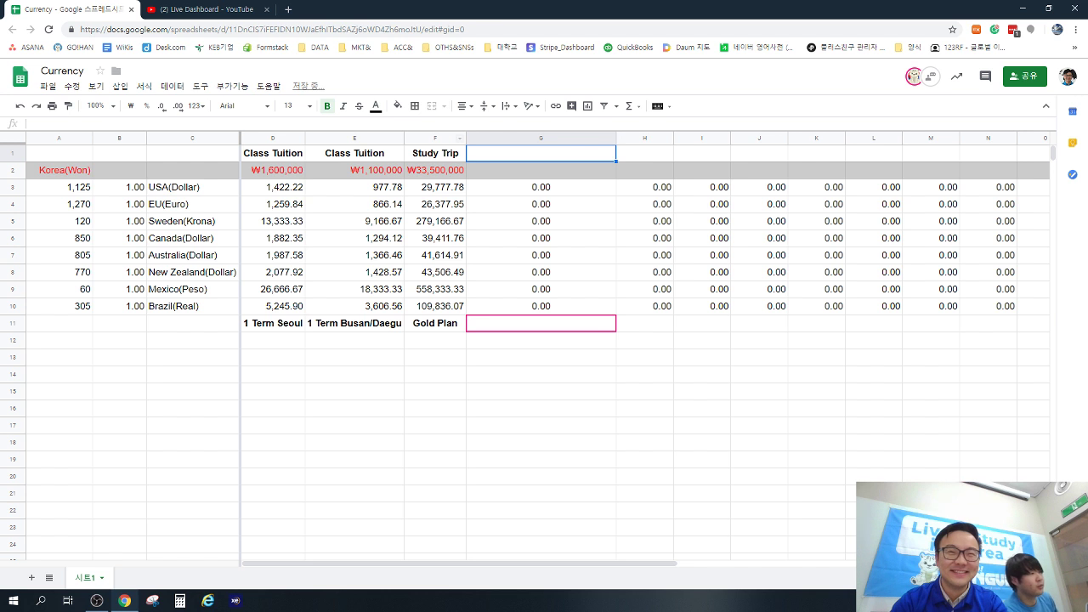
click(436, 153)
click(435, 170)
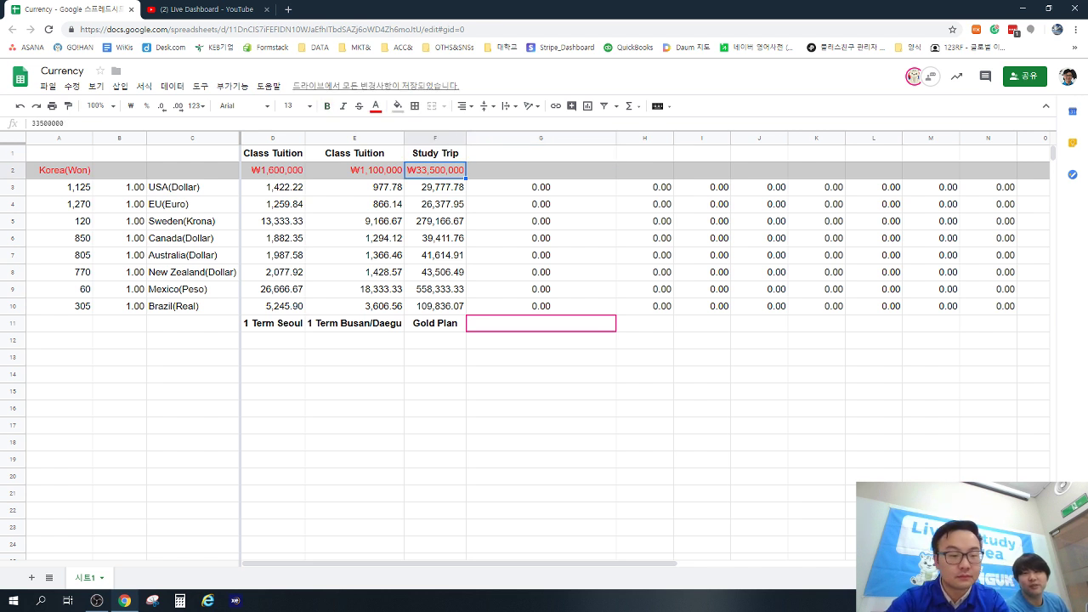
key(Return)
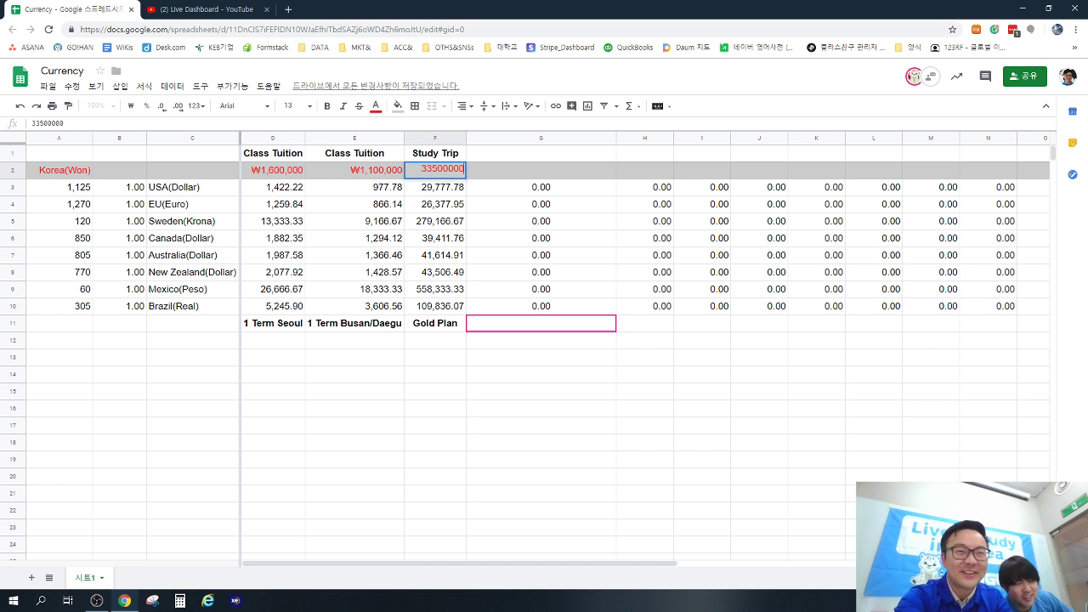
key(Return)
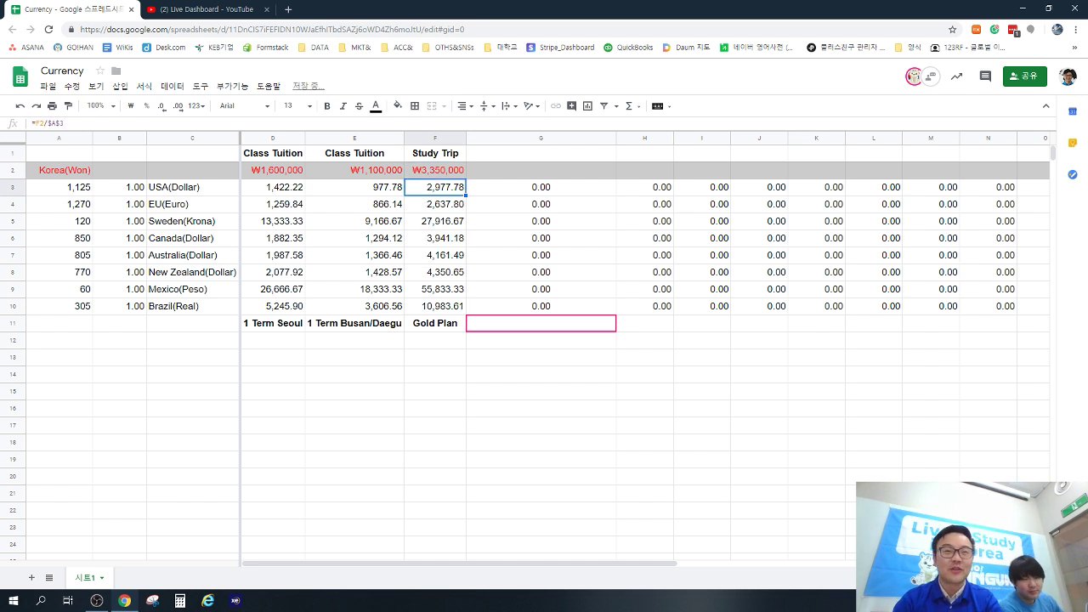
click(540, 408)
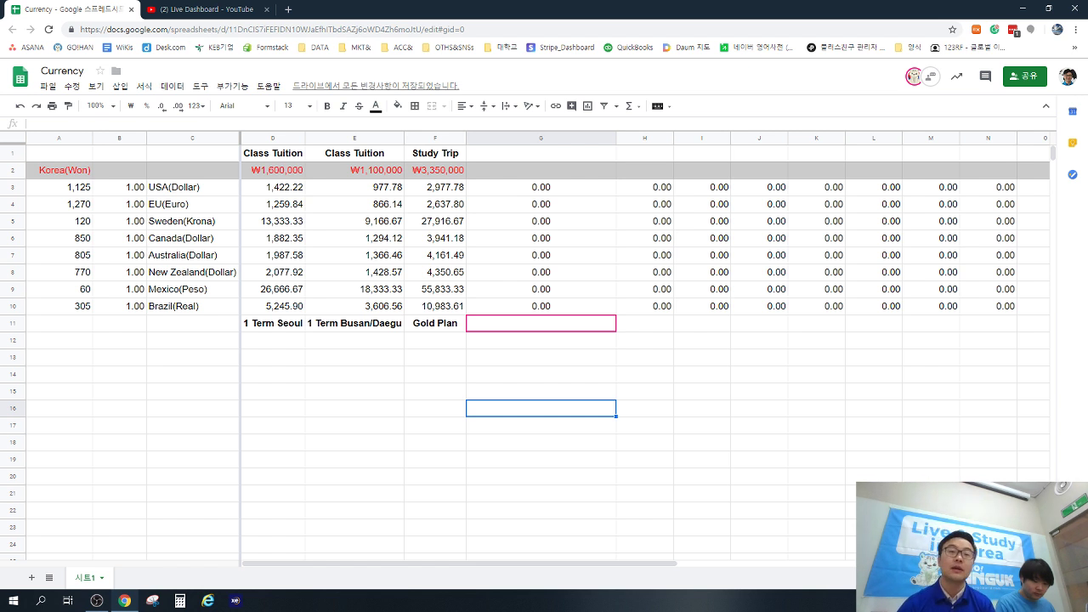
click(435, 187)
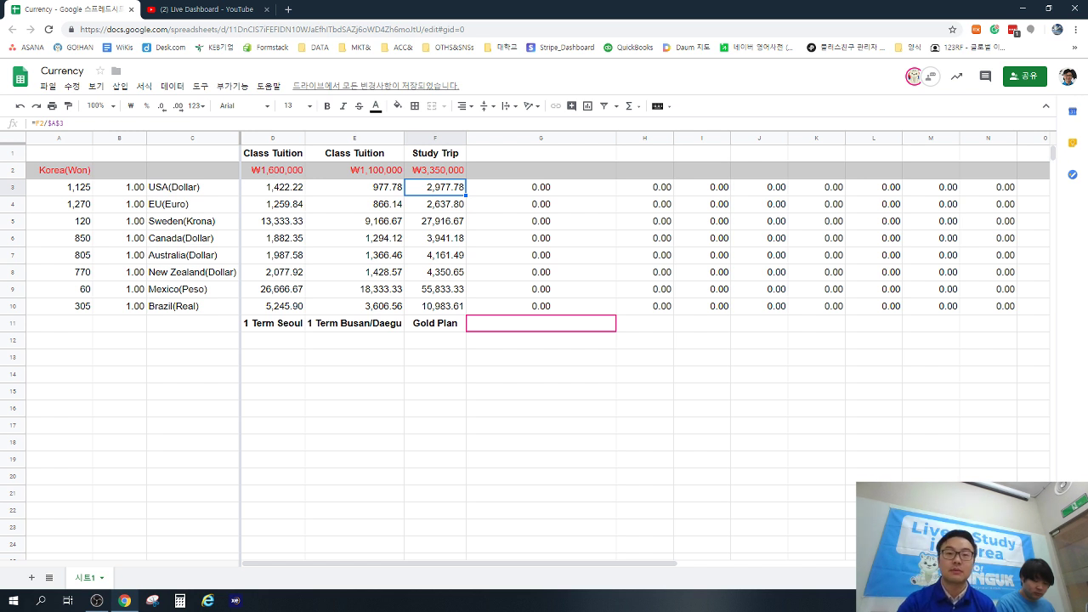
click(435, 170)
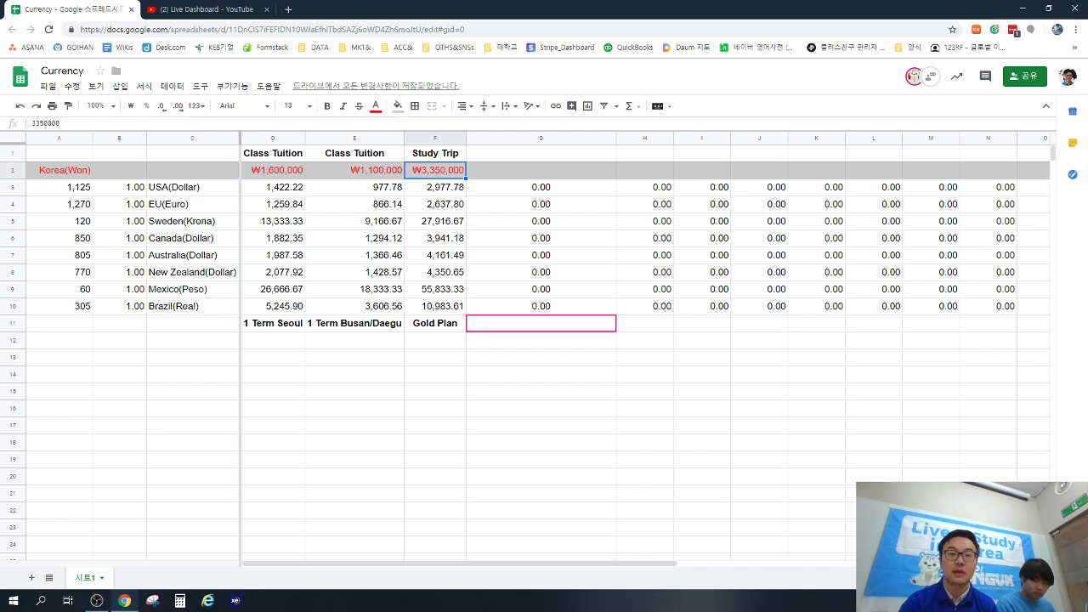
click(435, 186)
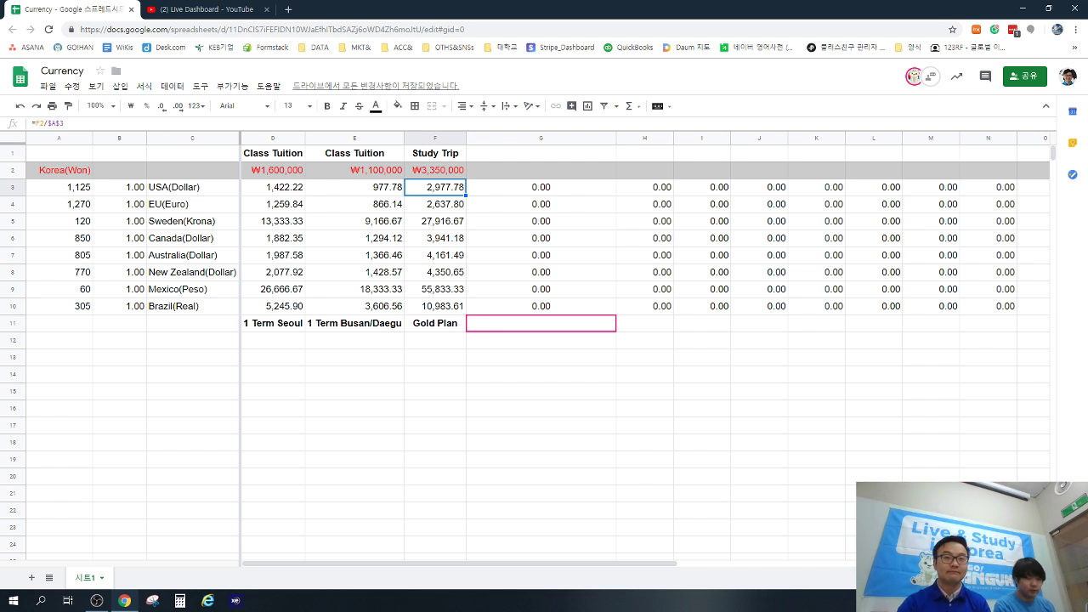
Step: Narrow the untitled column G and enter 2950 in cell F12 below the Gold Plan label
drag(616, 138, 537, 138)
click(567, 357)
click(435, 340)
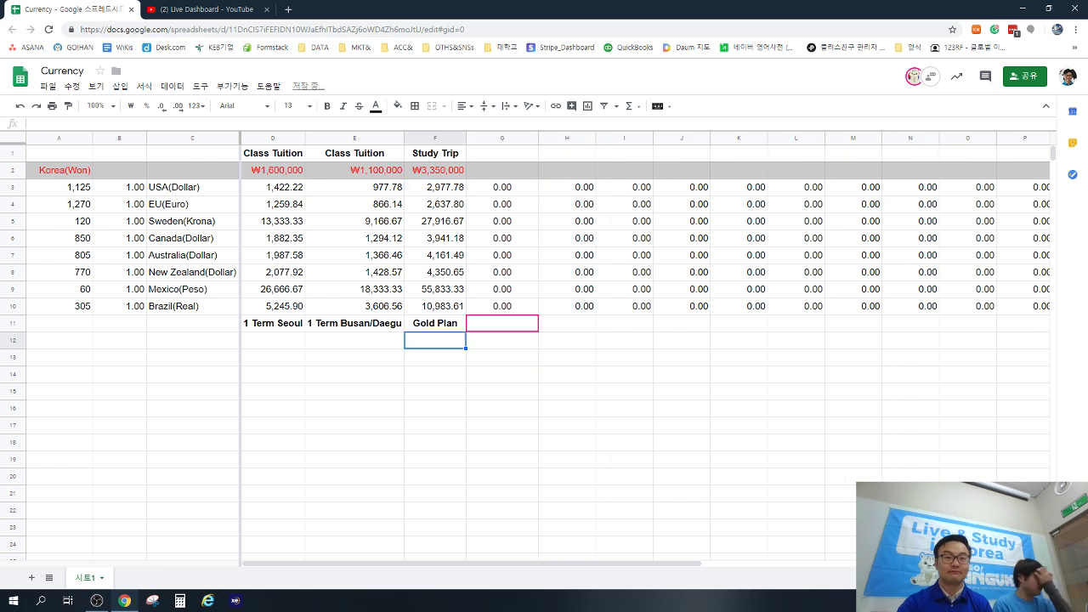
text(2950)
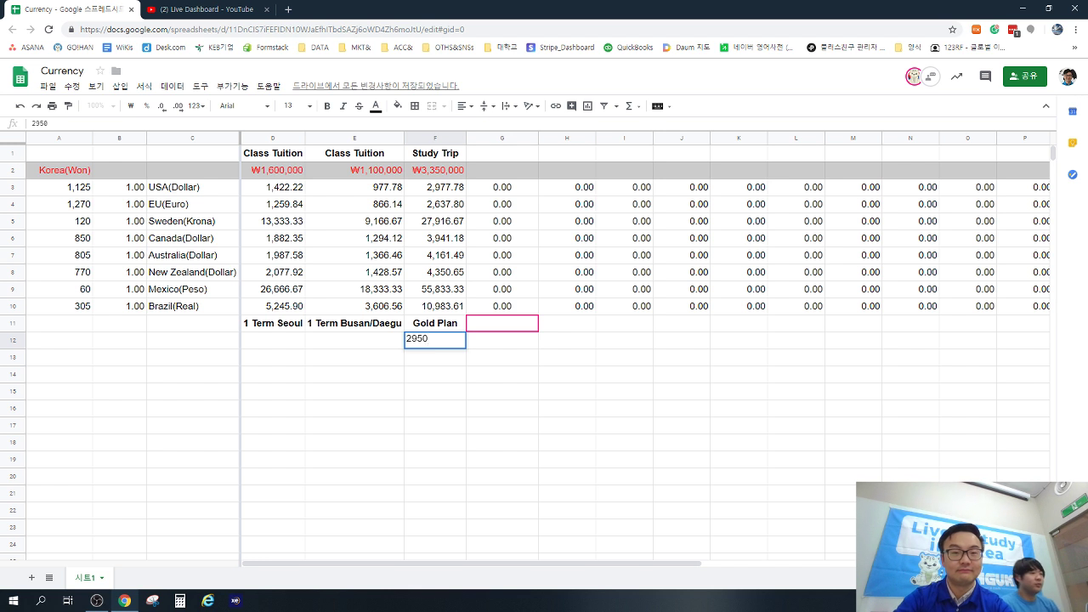
key(Return)
key(Up)
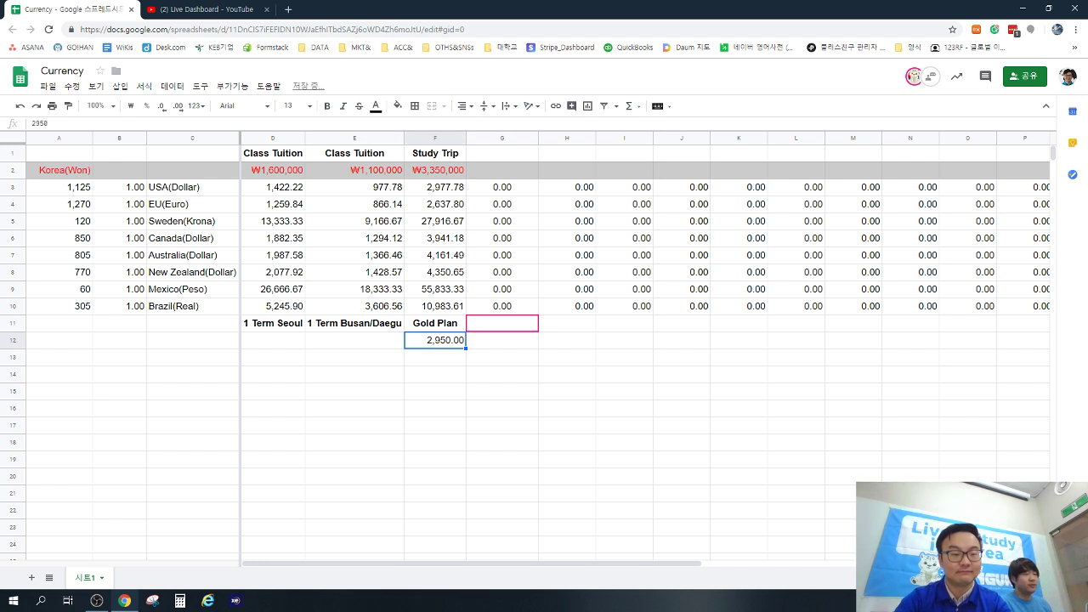
Step: Add a dollar sign before the amount in cell F12 so that it reads $2950
key(XF86MonBrightnessUp)
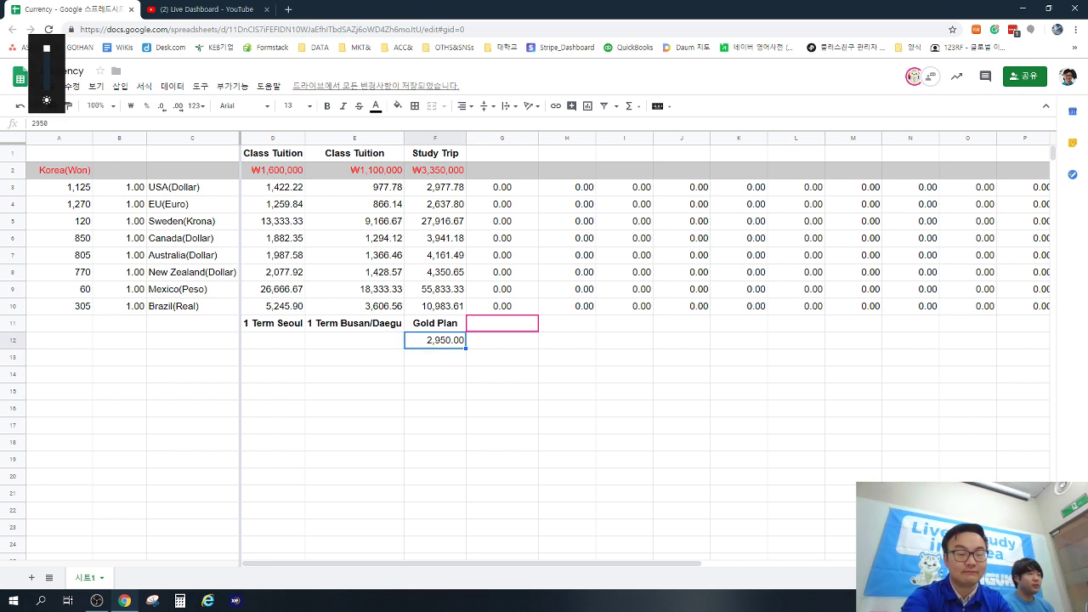
key(F2)
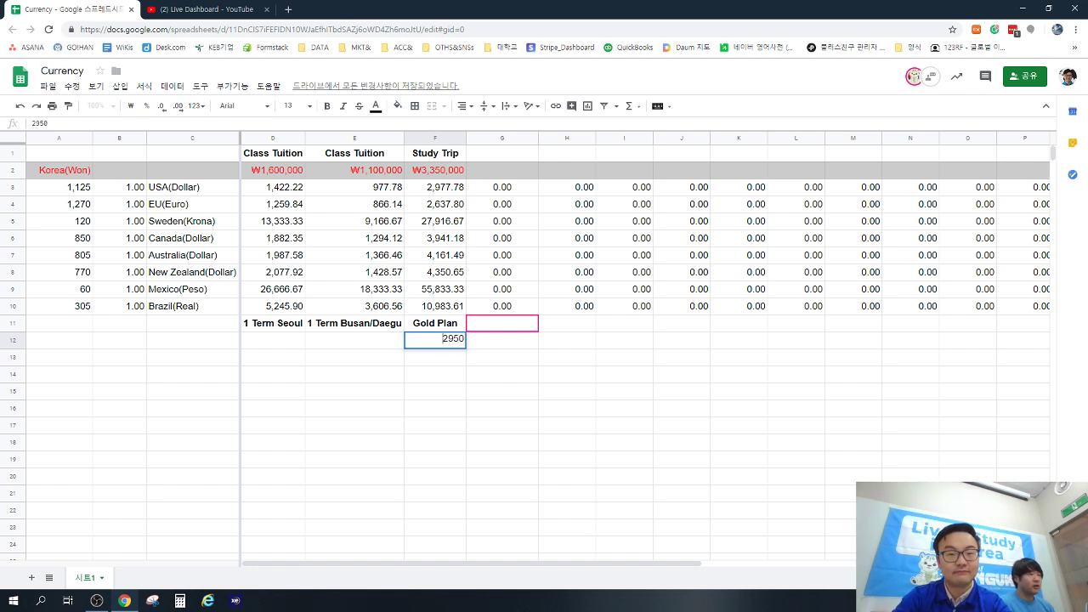
key(Home)
text($)
key(Return)
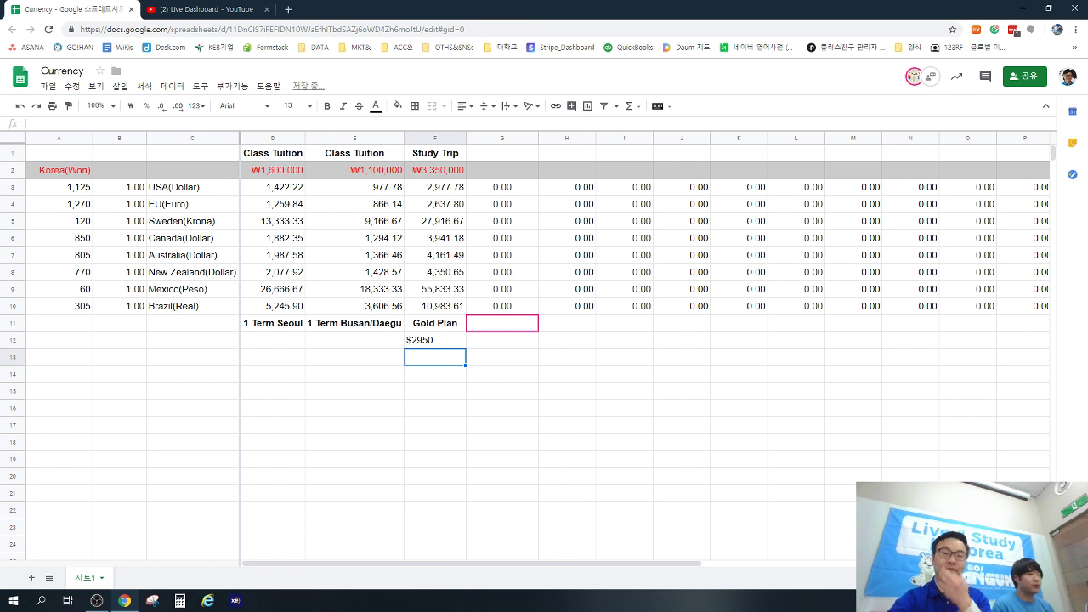
click(624, 391)
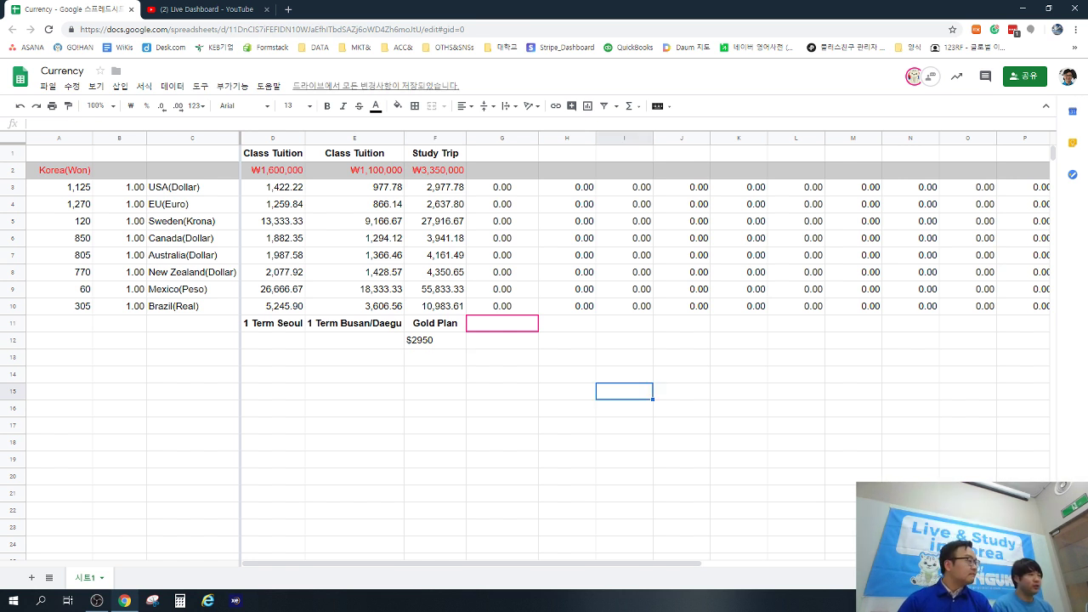
Step: Fill the Gold Plan label and the price below it, F11:F12, with yellow and centre both cells horizontally
drag(434, 322, 433, 340)
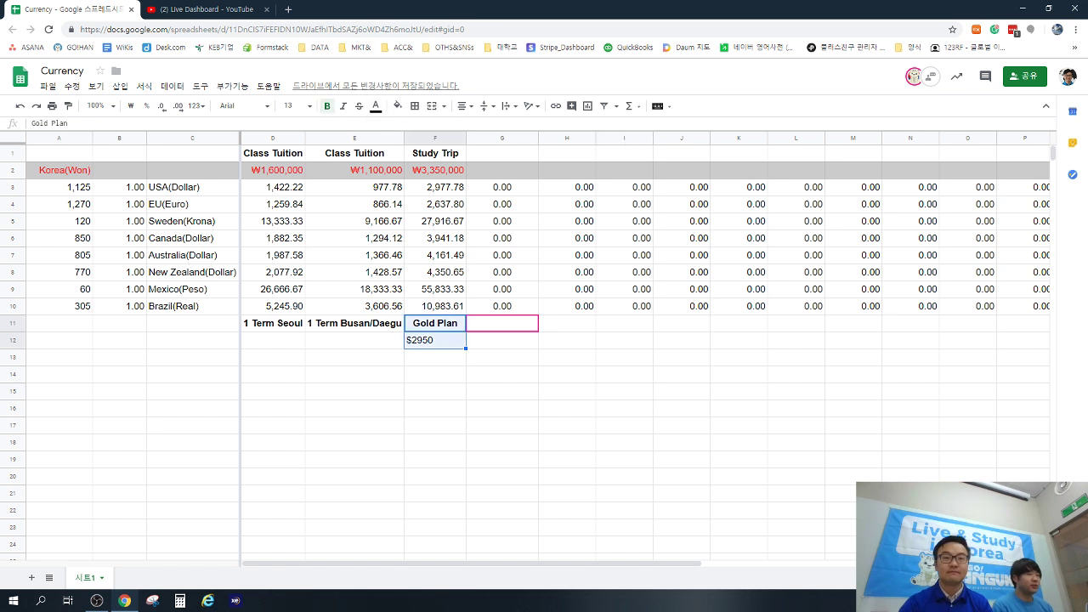
click(397, 105)
click(424, 158)
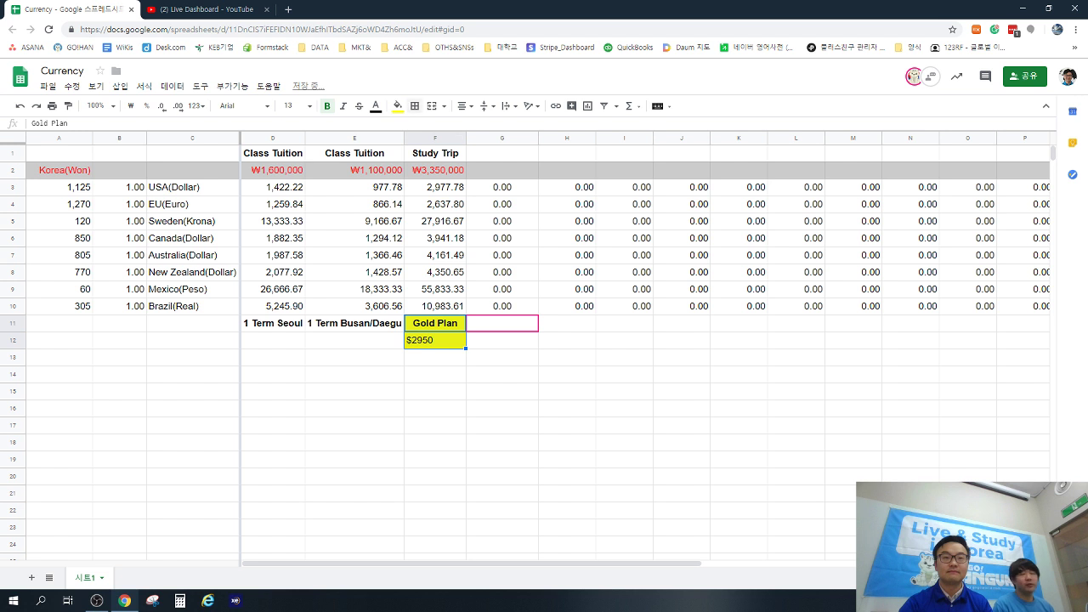
click(464, 106)
click(478, 125)
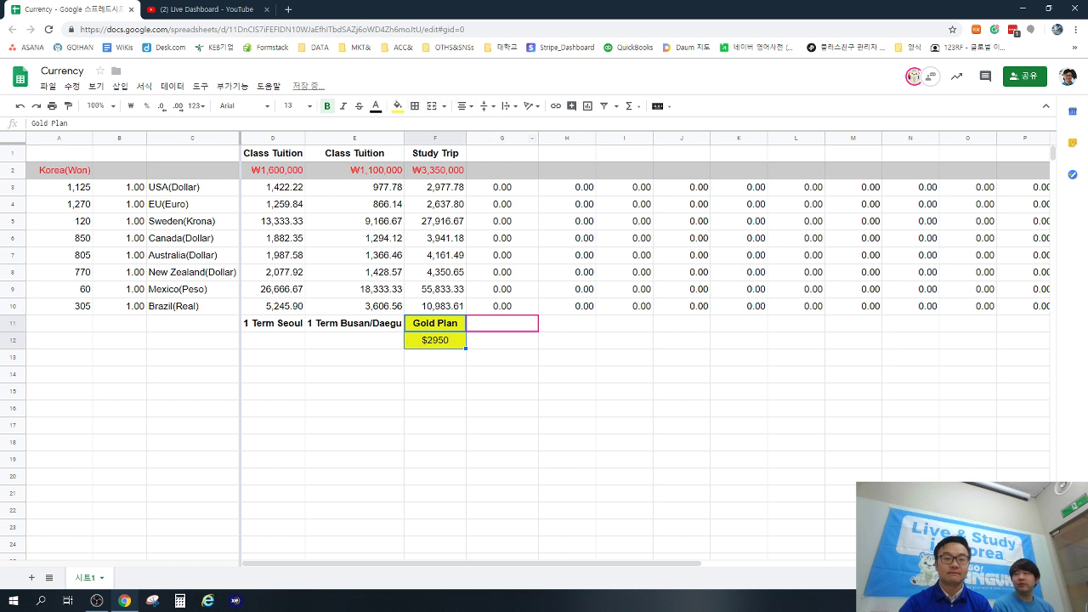
click(501, 374)
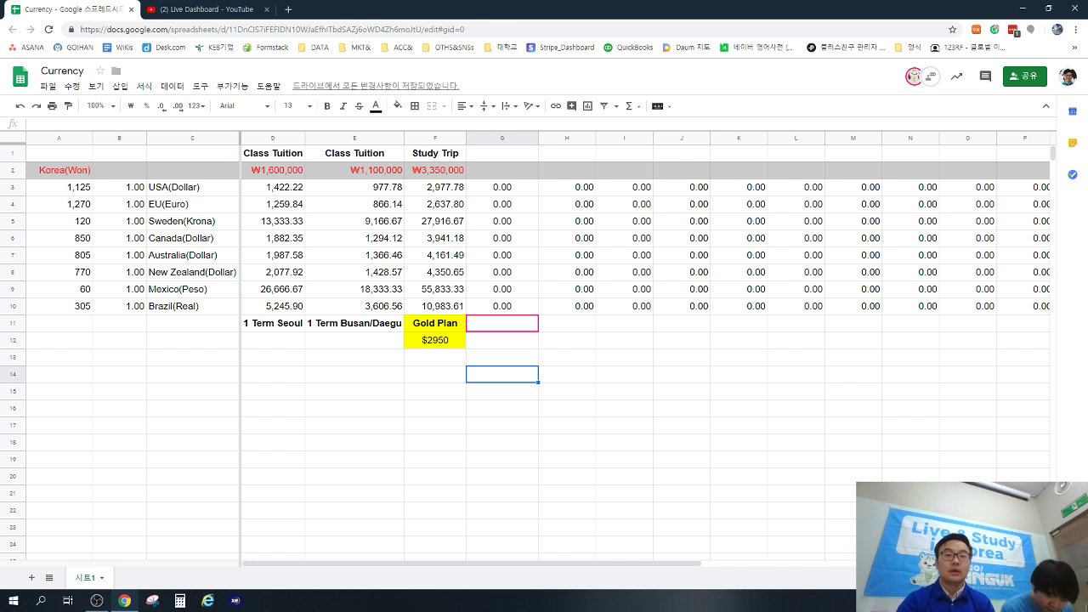
Step: Add the heading Mini-studio in cell G1 and enter its won price of 500000 in G2
click(501, 153)
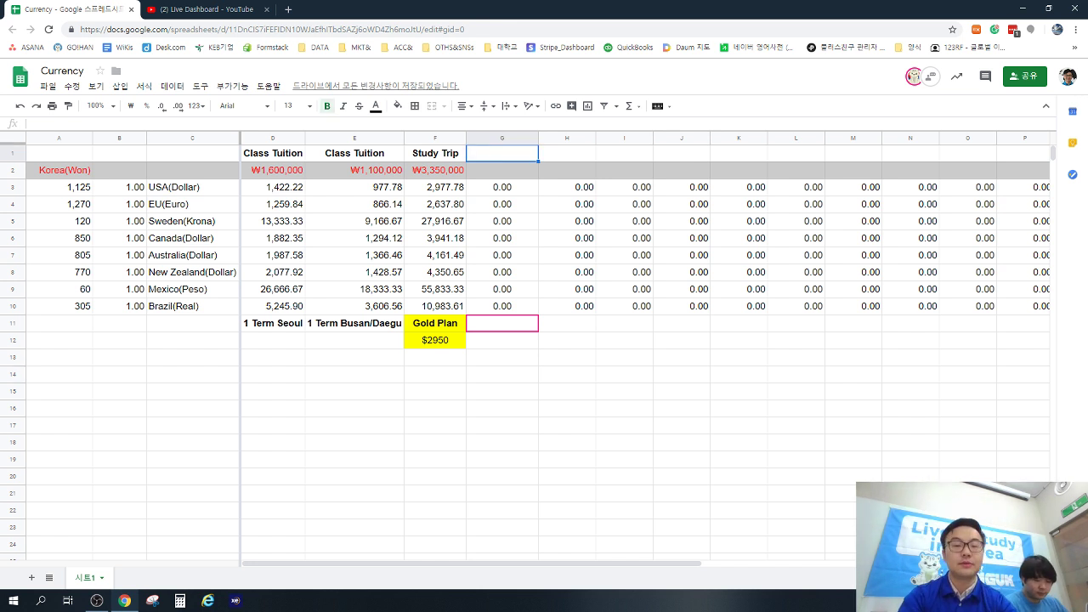
text(Mini-studio)
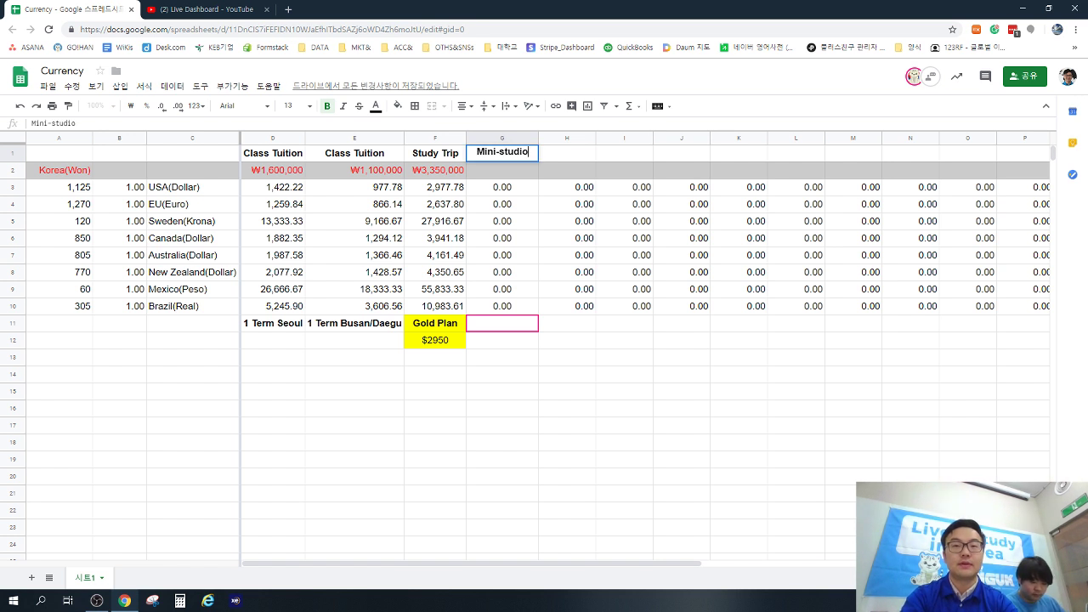
key(Return)
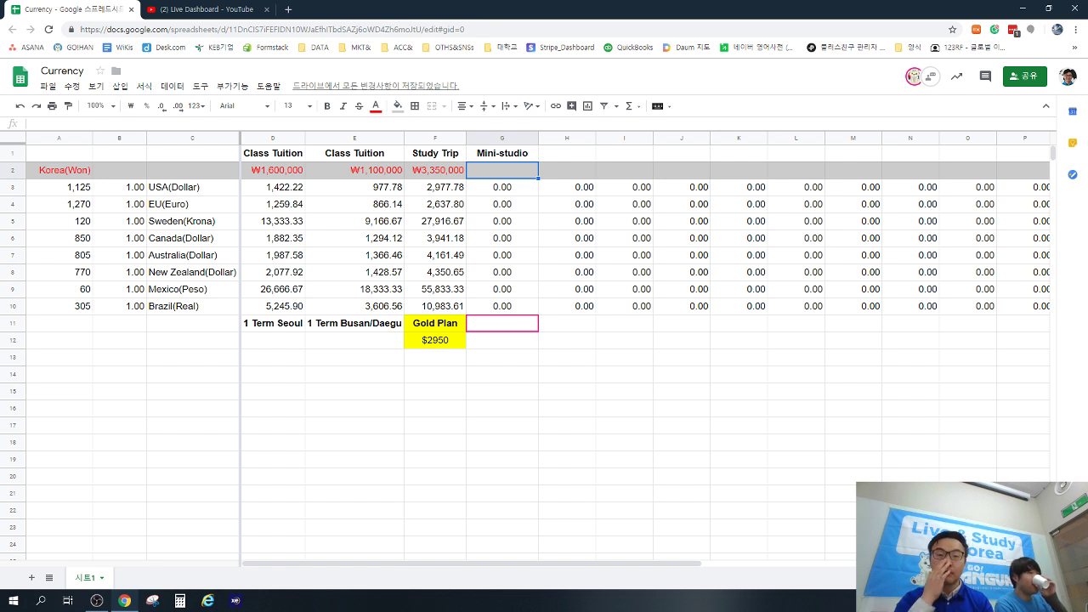
text(500000)
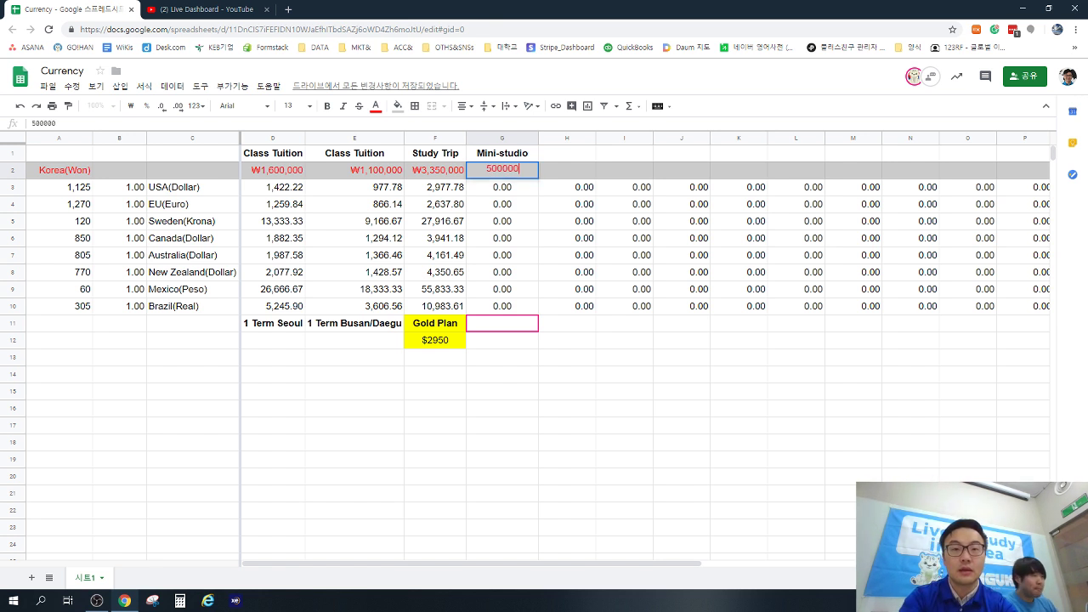
key(Return)
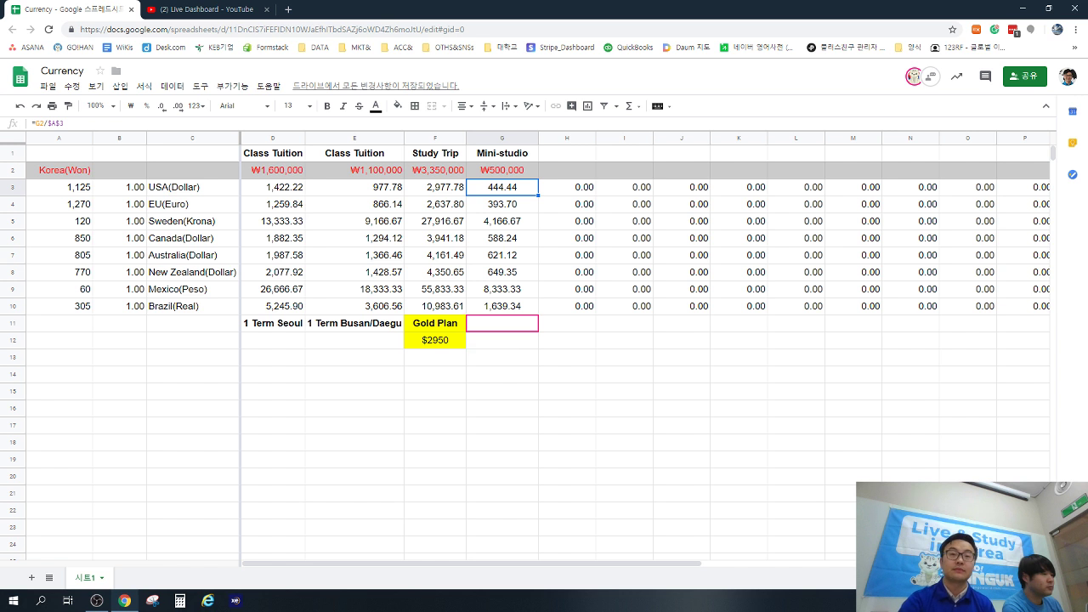
Step: Enter the heading Homestay in cell H1
click(566, 153)
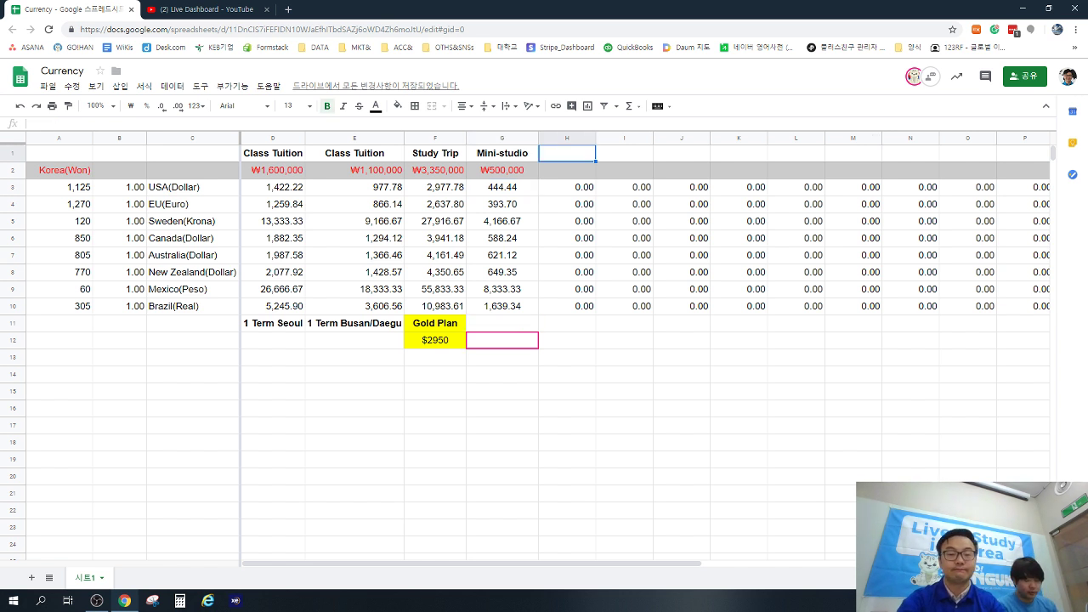
text(Hom)
key(BackSpace)
key(BackSpace)
text(om)
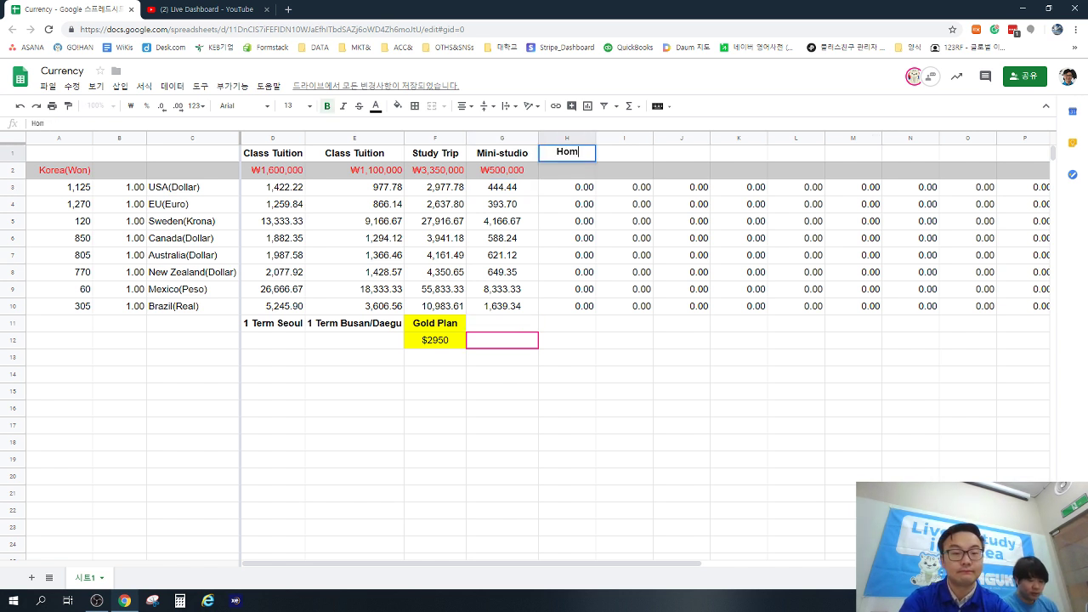
text(estay)
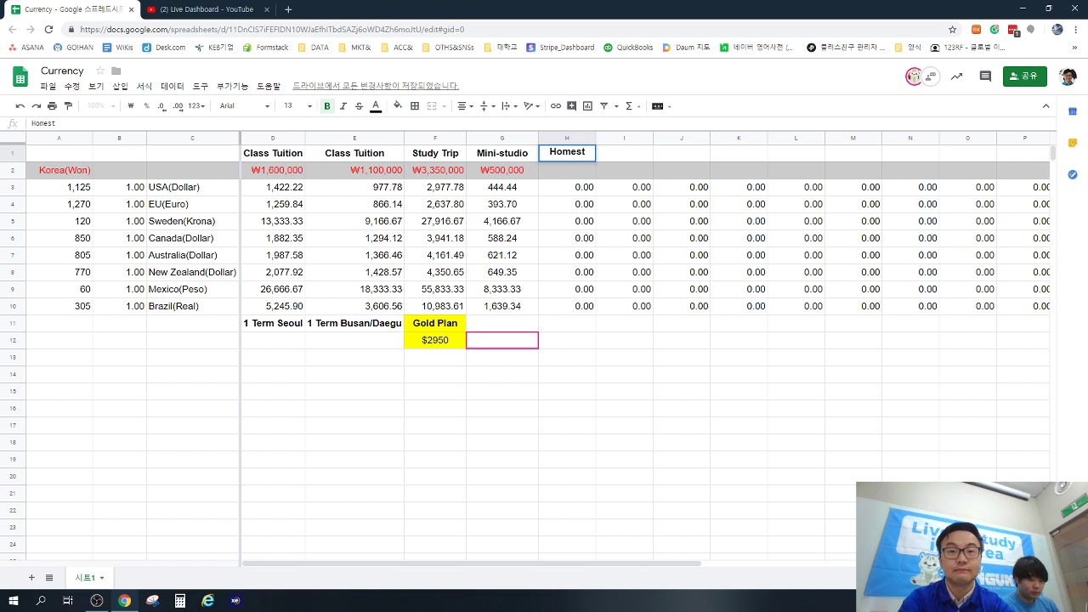
key(Return)
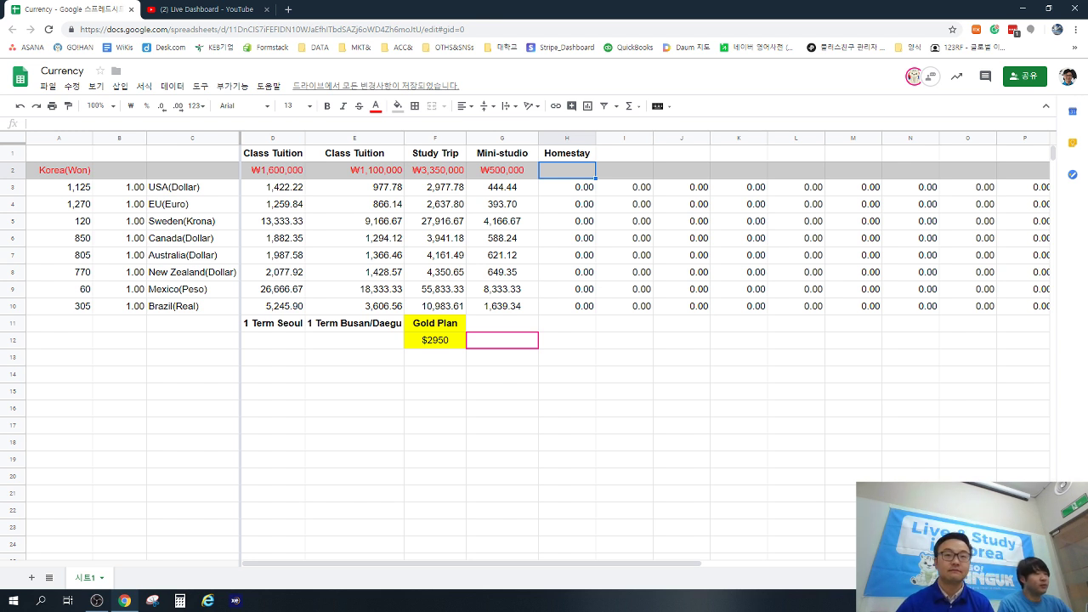
Step: Enter the heading "Tuition for 2 yrs" in cell I1 and fit column I to its width
click(624, 153)
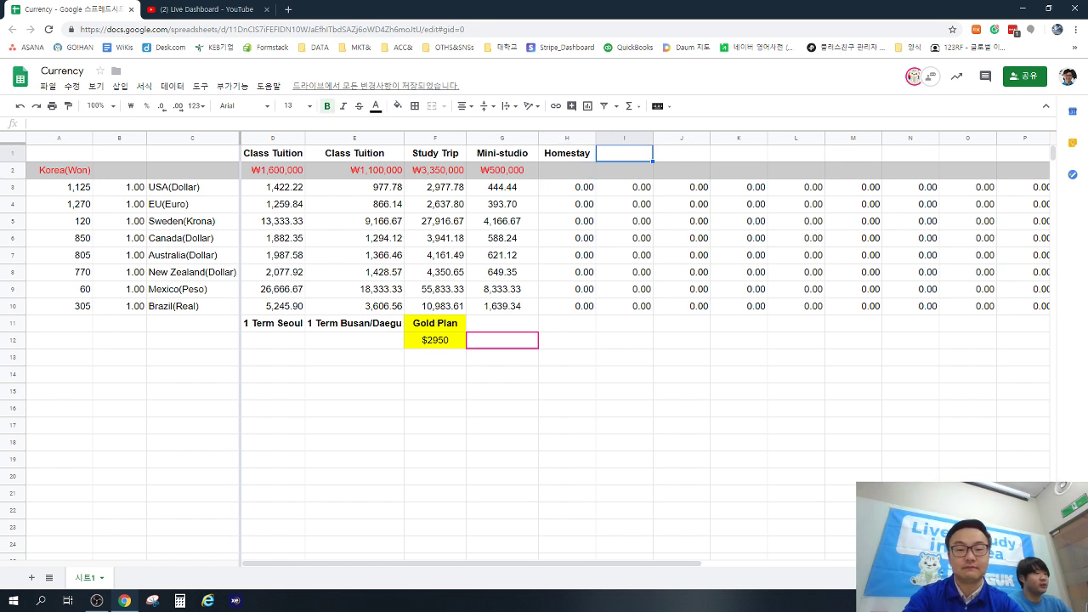
text(Tuition for 2 ue)
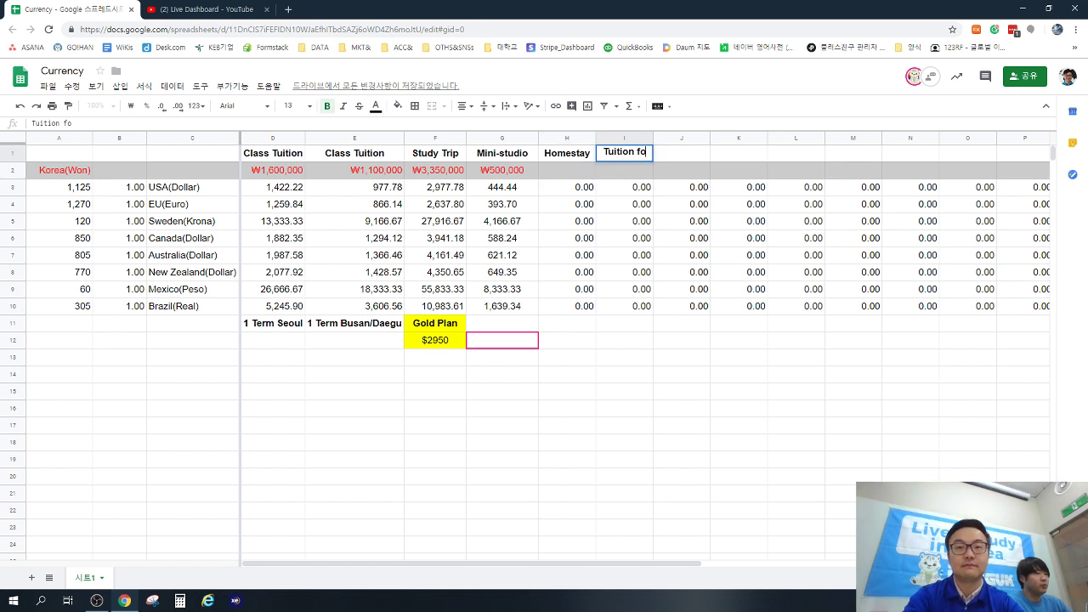
key(BackSpace)
key(BackSpace)
text(yrs)
key(Return)
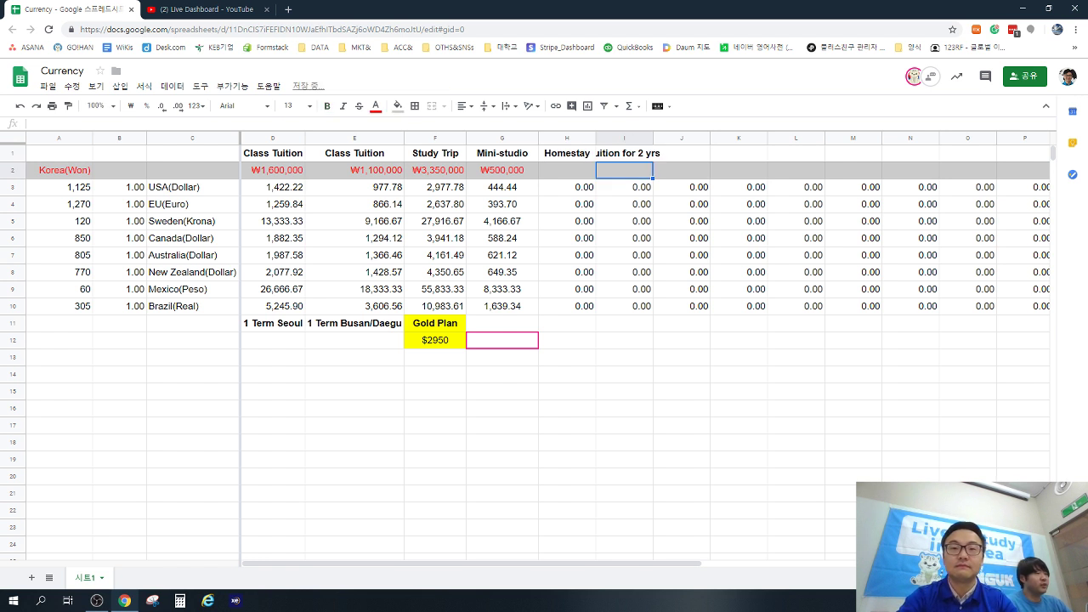
double_click(652, 138)
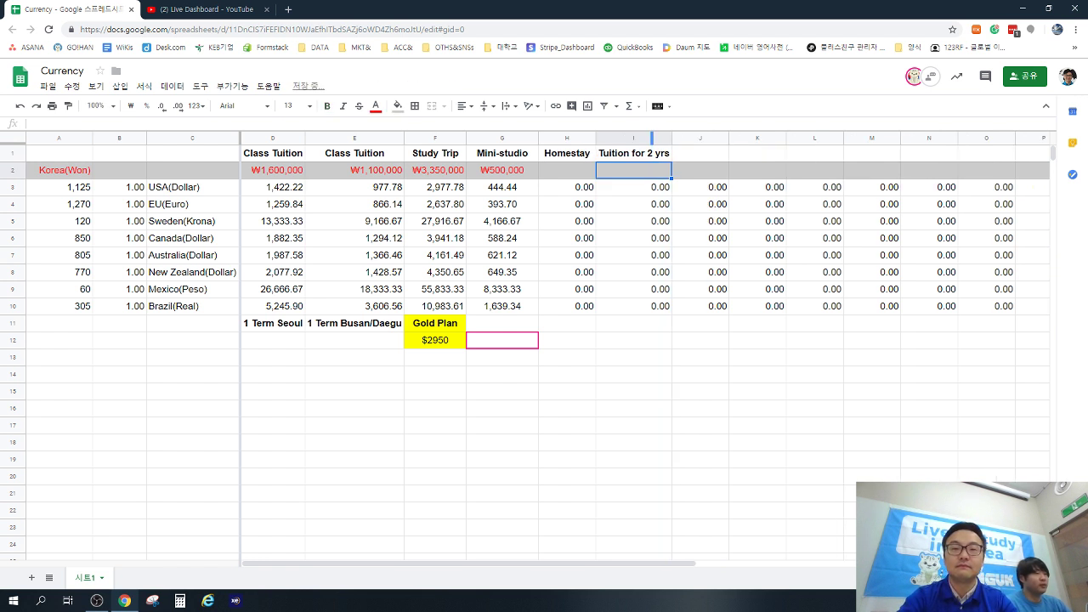
Step: Copy the "Tuition for 2 yrs" heading into J1 and widen column J until the text fits
click(633, 153)
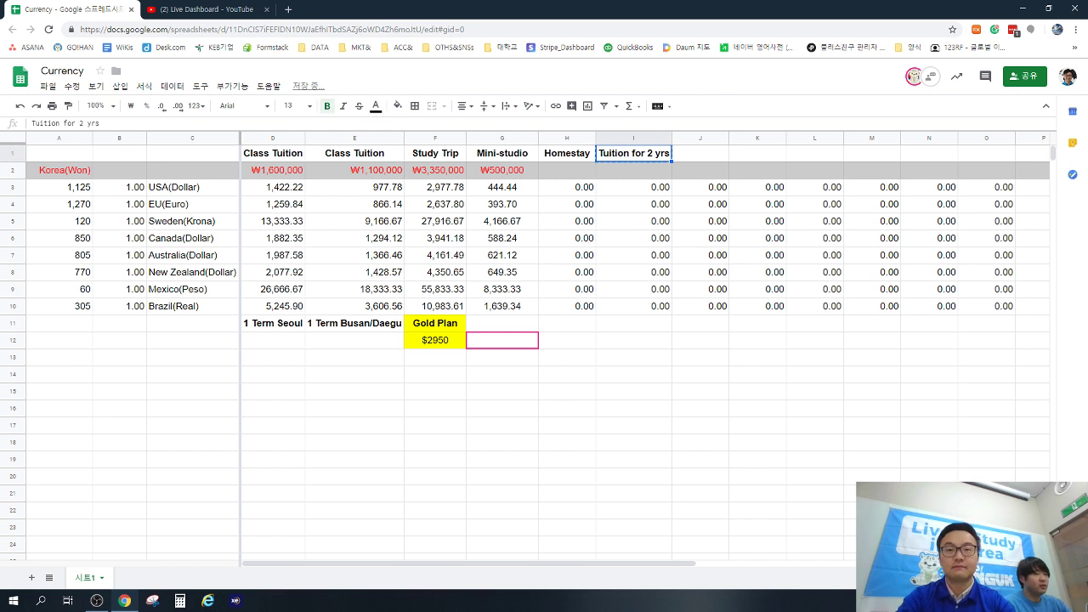
key(ctrl+c)
key(Right)
key(ctrl+v)
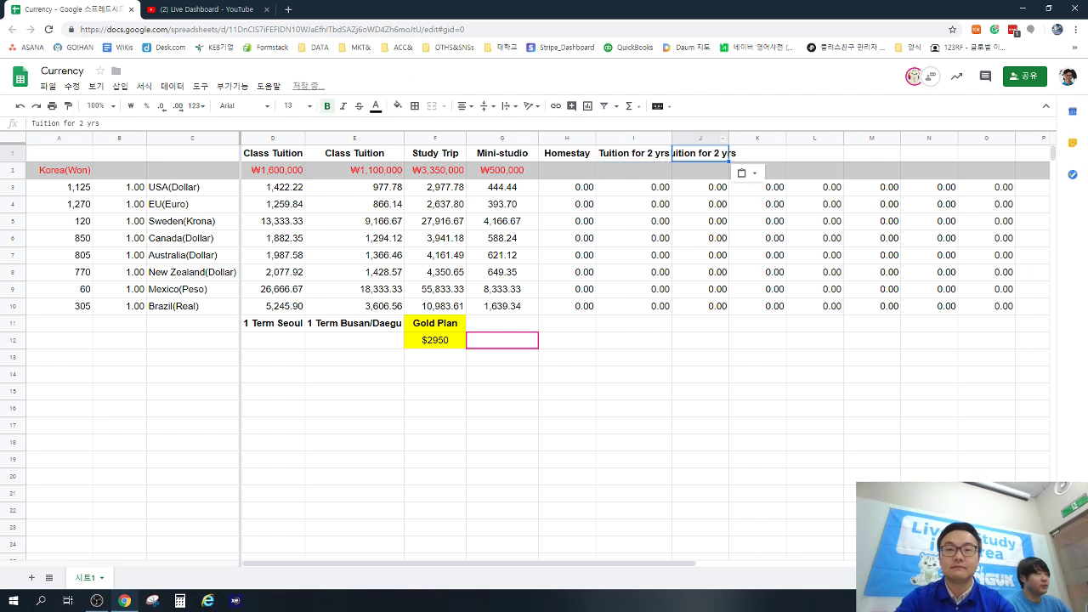
click(700, 138)
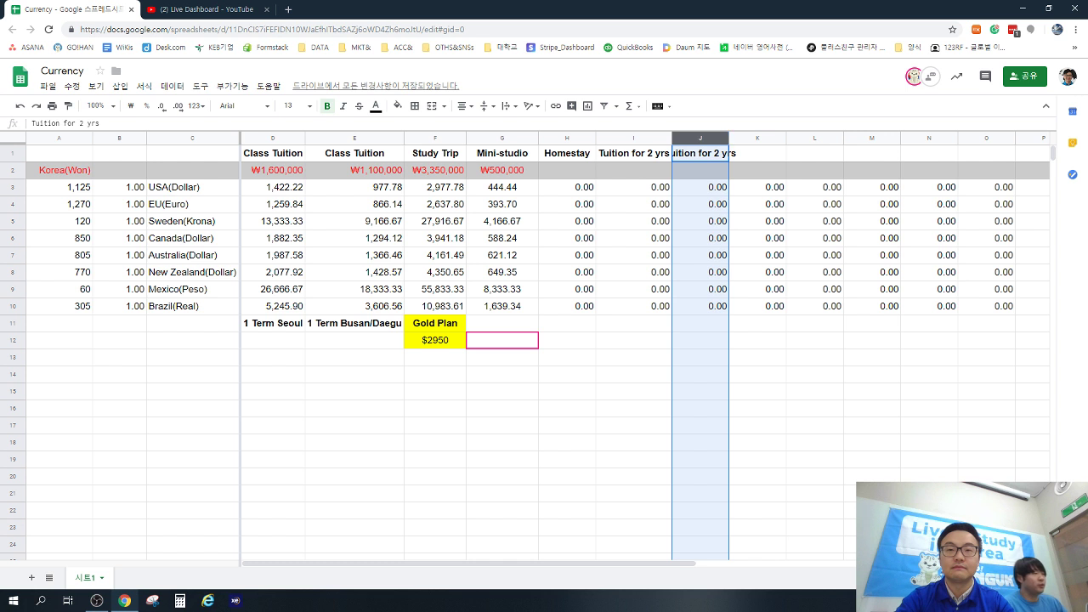
drag(728, 138, 748, 138)
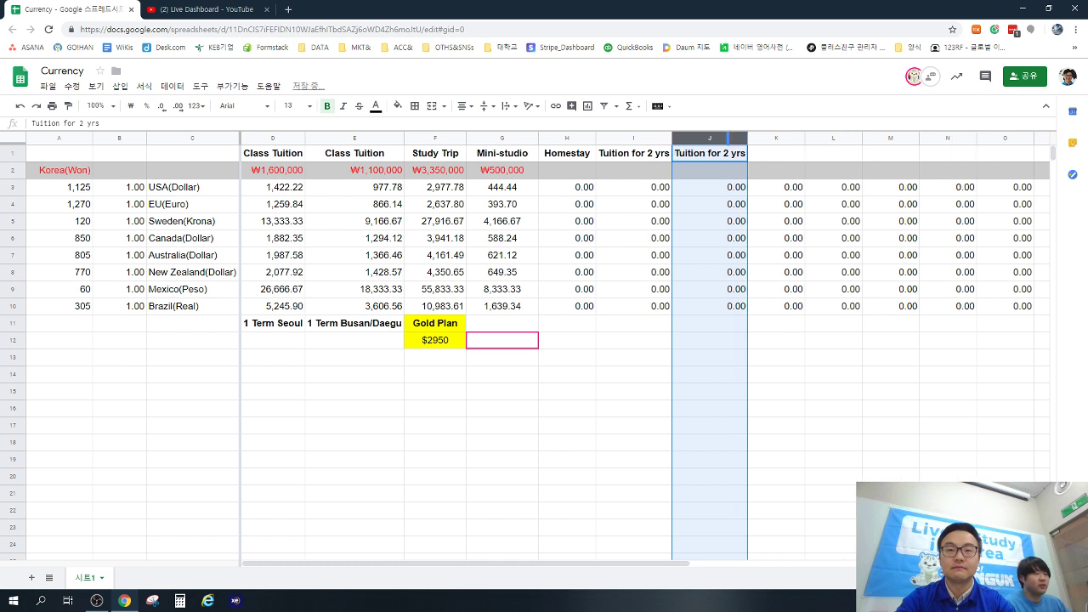
Step: Label the two tuition columns below the table with Seoul in I11 and Busan in J11
click(633, 323)
text(S)
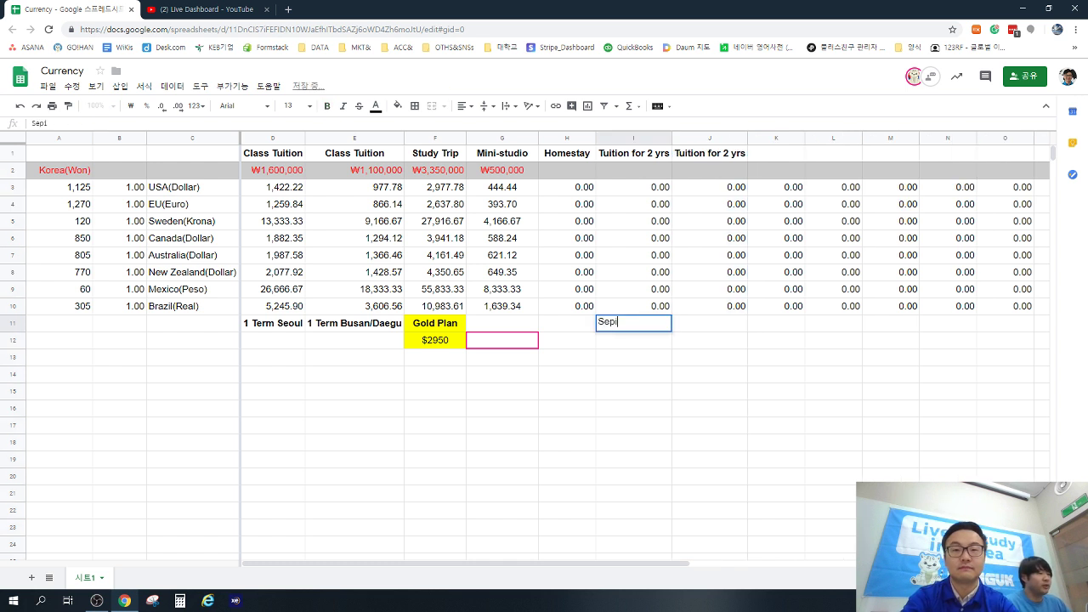
text(eop)
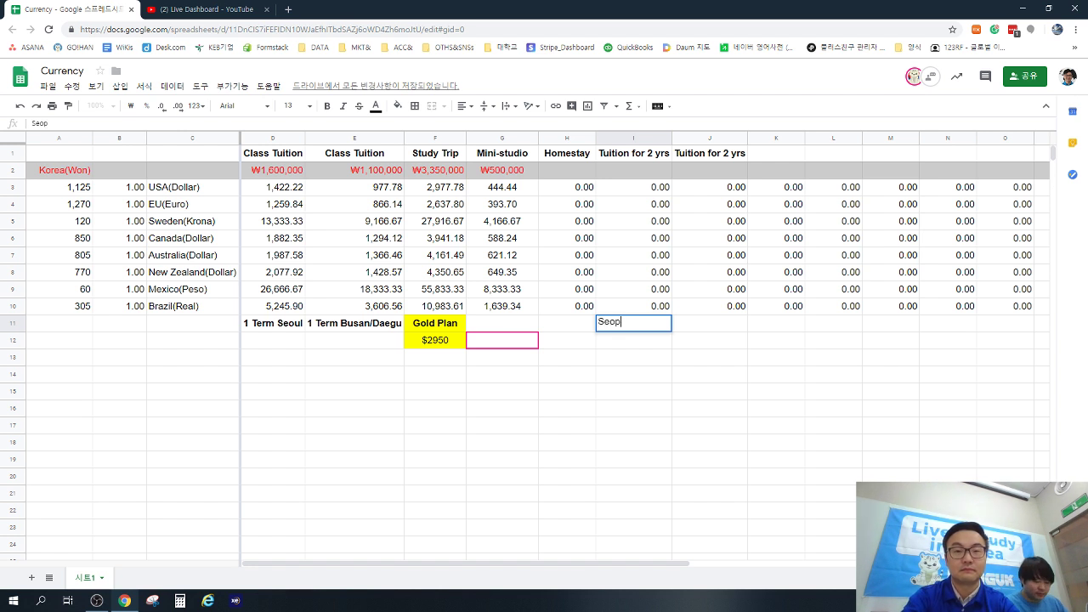
key(BackSpace)
text(ul)
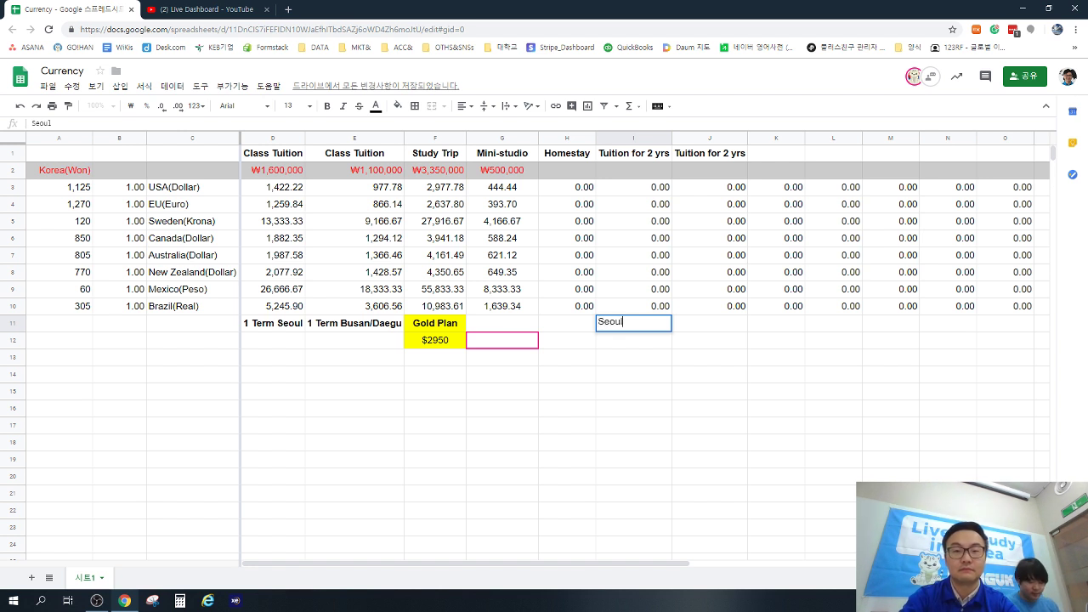
key(Tab)
text(Busan)
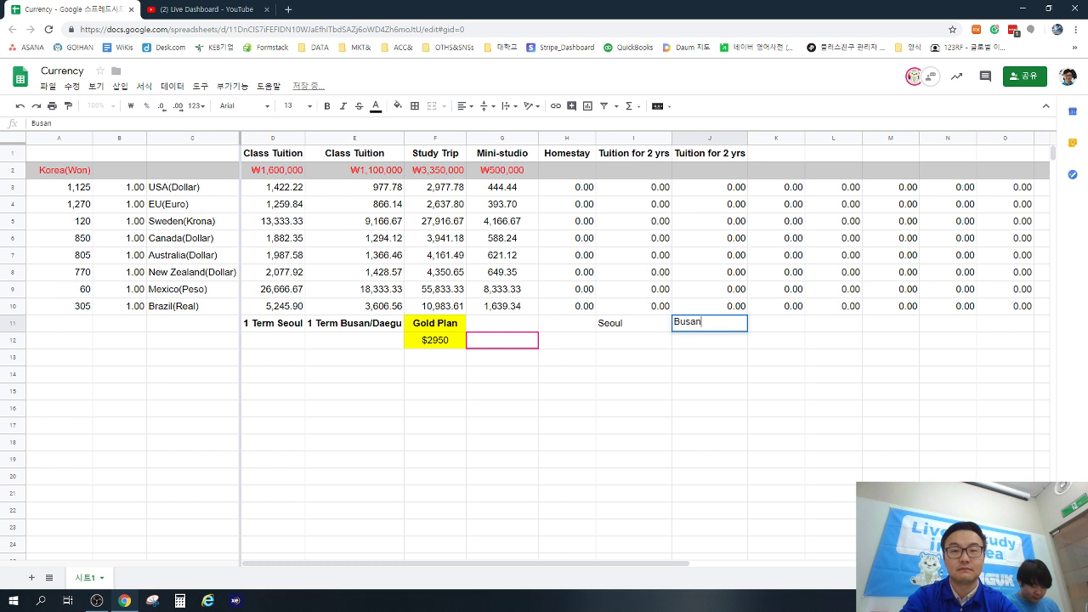
key(Return)
click(633, 340)
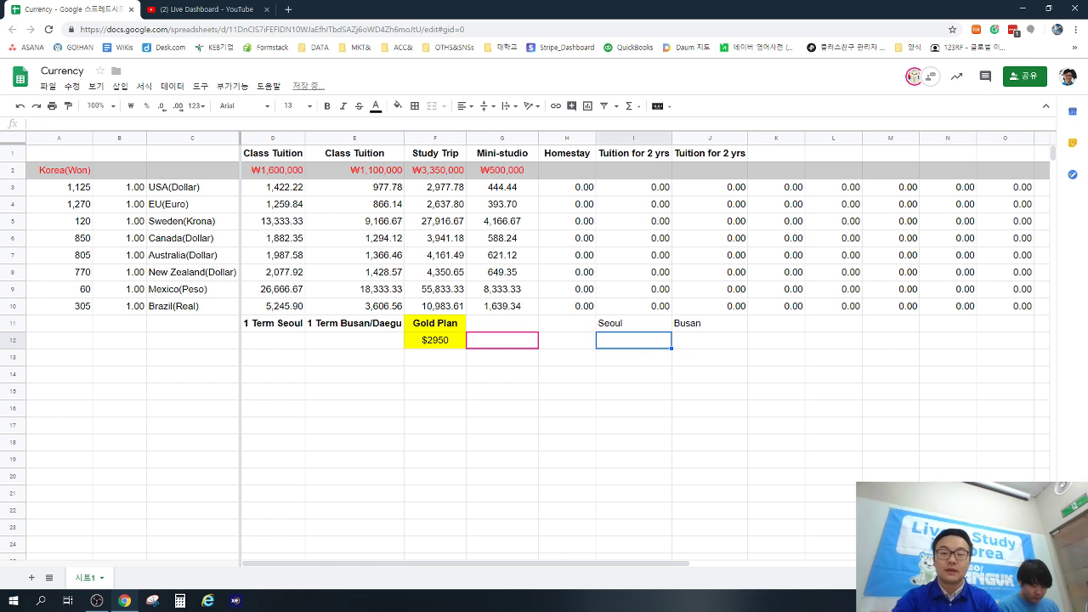
key(Up)
key(Up)
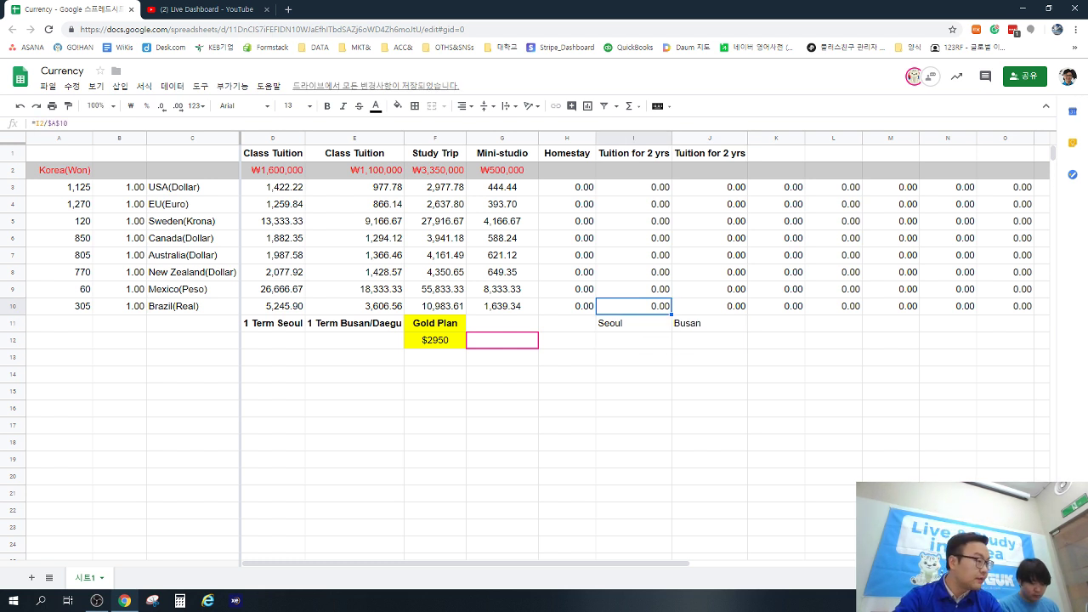
key(Up)
key(Up)
key(Up)
key(Up)
key(Up)
key(Up)
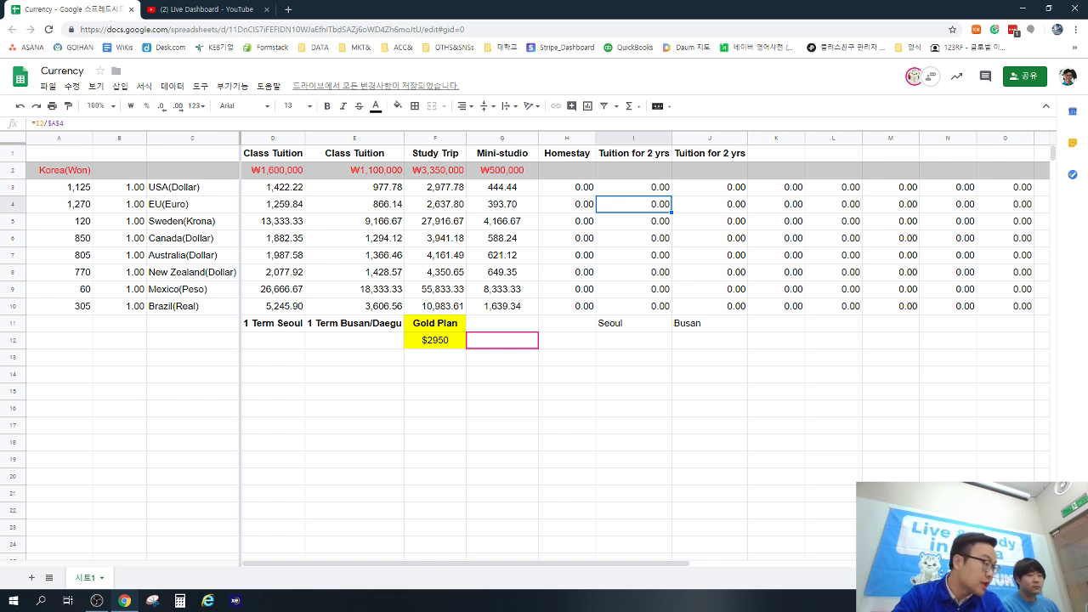
key(Left)
key(Left)
key(Up)
key(Right)
key(Right)
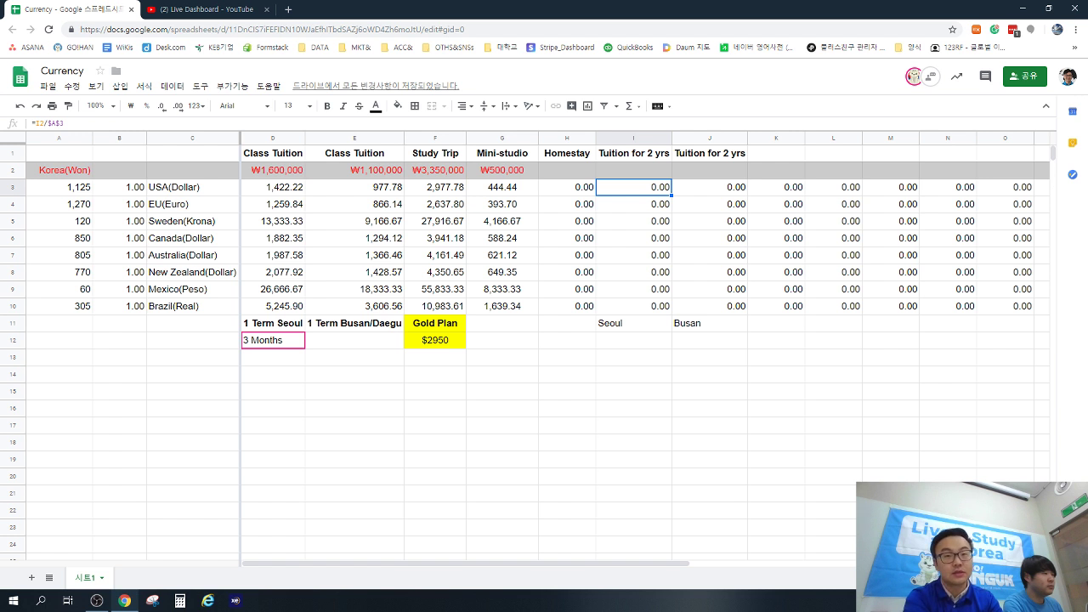
Step: Calculate the two-year Seoul tuition in cell I2 with the formula =D2*8
click(633, 170)
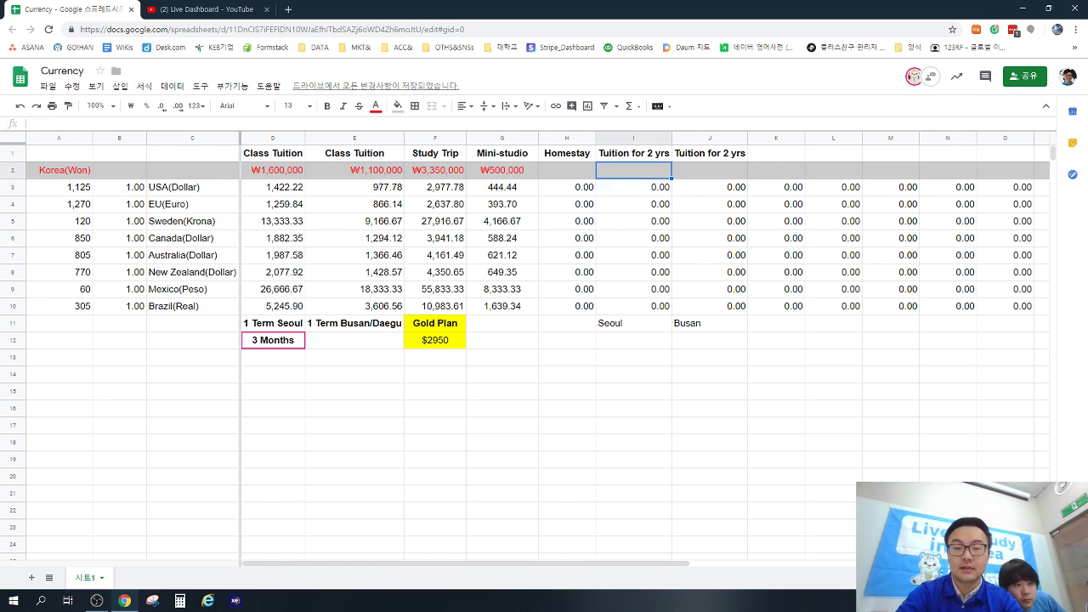
text(=F2)
key(Left)
key(Left)
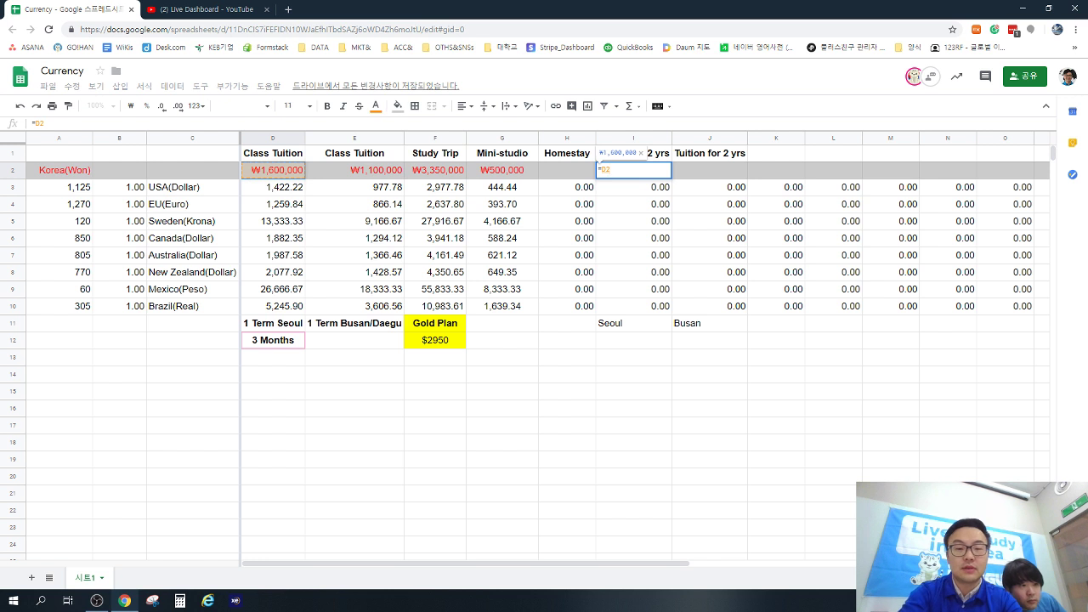
text(*8)
key(Return)
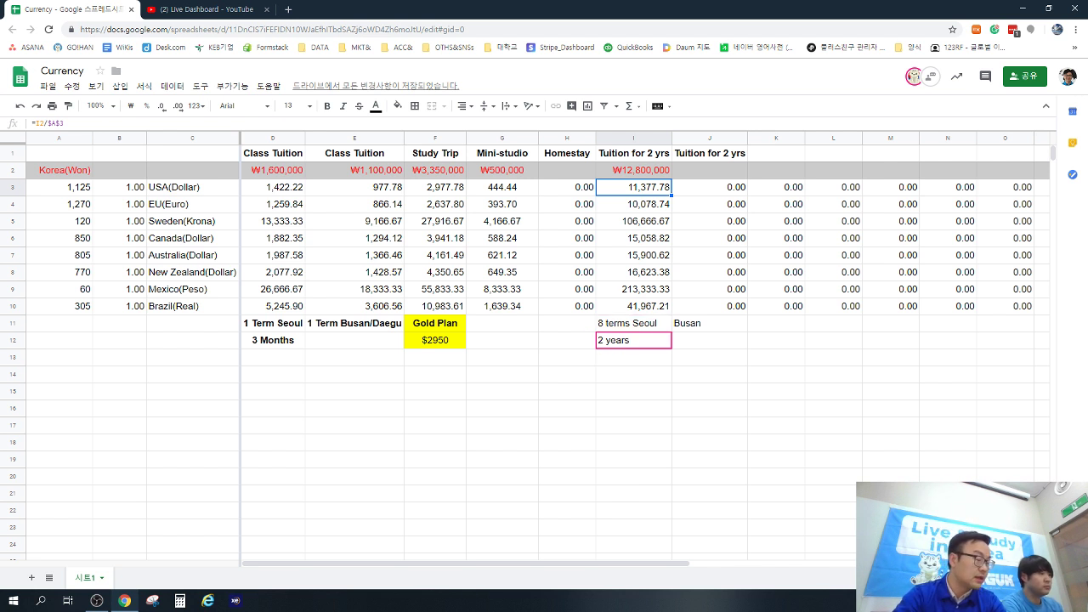
Step: Try the formula =D2*8 in cell J2 for the second two-year tuition column
click(709, 187)
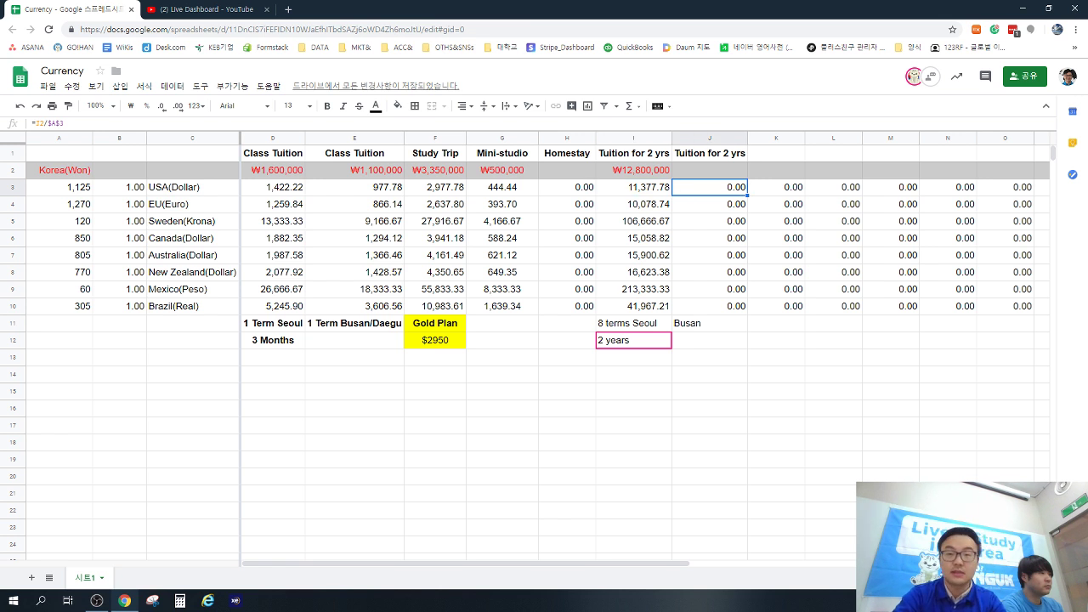
click(710, 170)
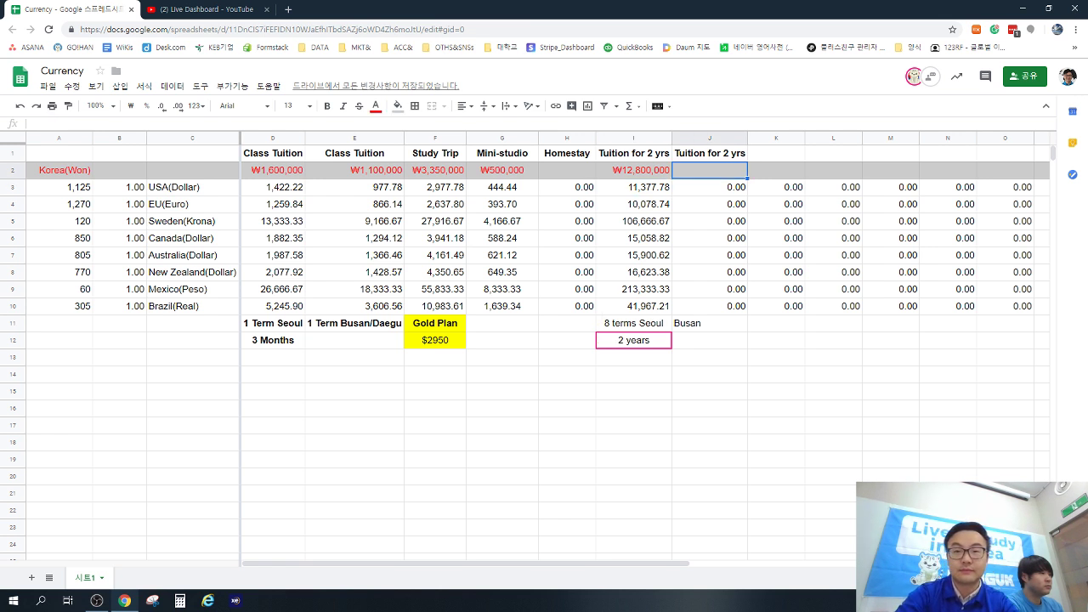
text(=)
key(Left)
key(Left)
key(Left)
key(Left)
key(Left)
key(Left)
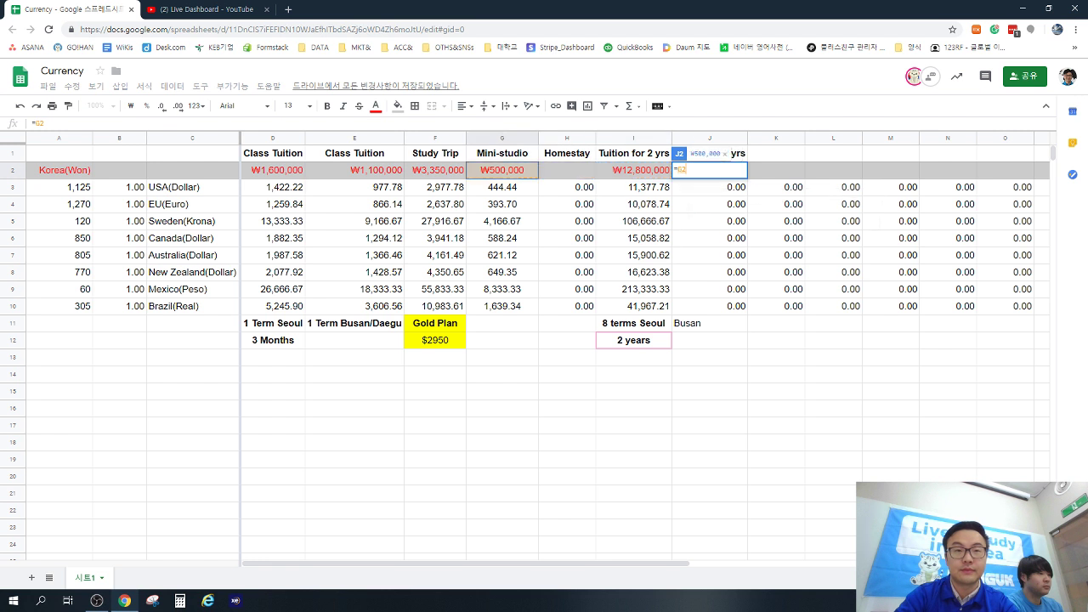
key(BackSpace)
key(BackSpace)
text(I2)
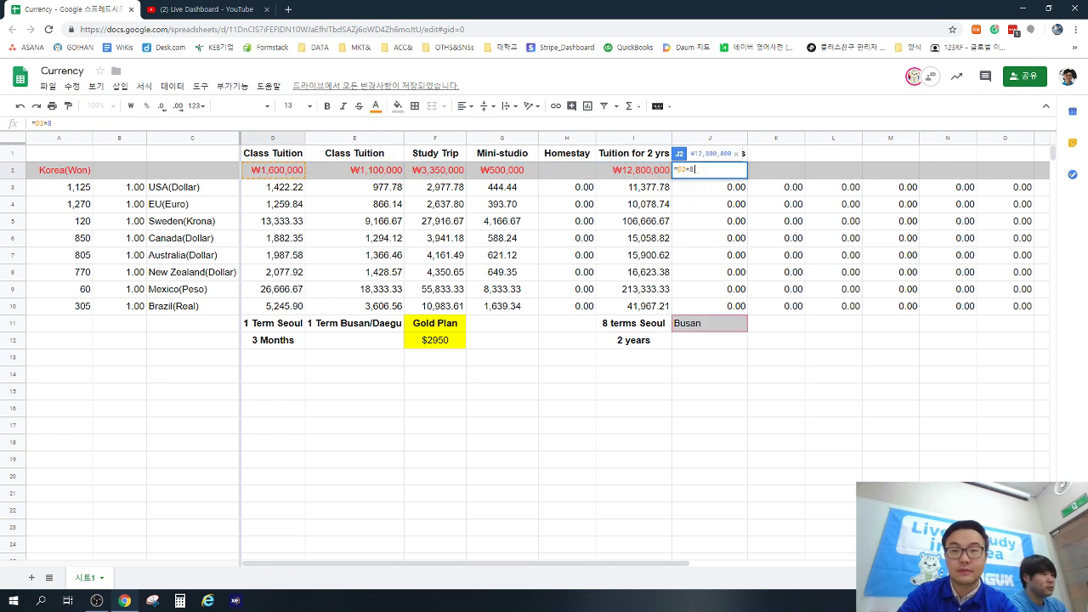
key(Return)
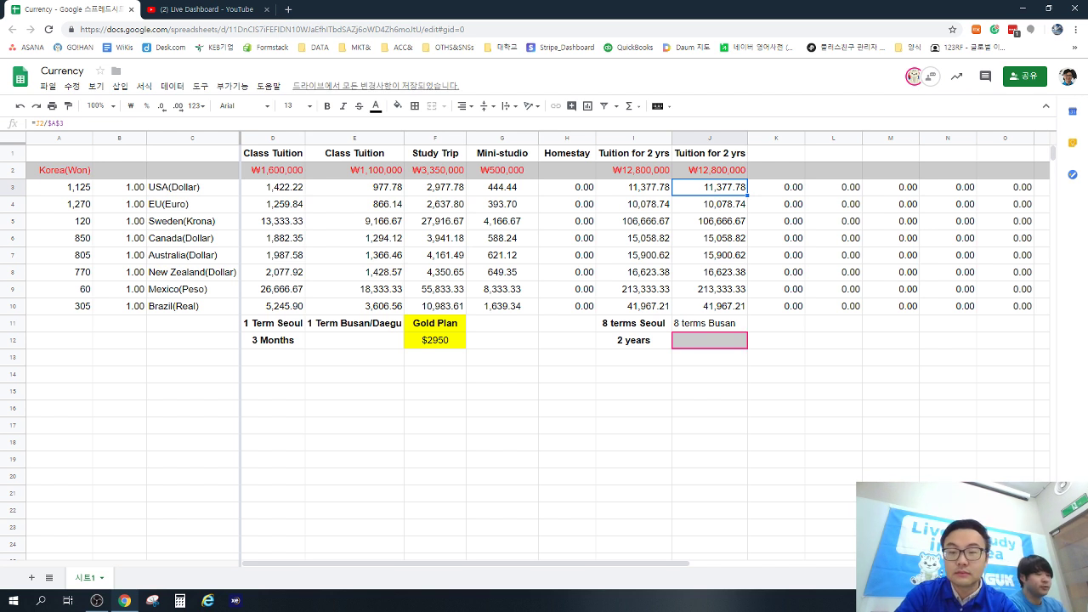
Step: Calculate the two-year Busan tuition in cell J2 with the formula =E2*8
click(710, 170)
text(=)
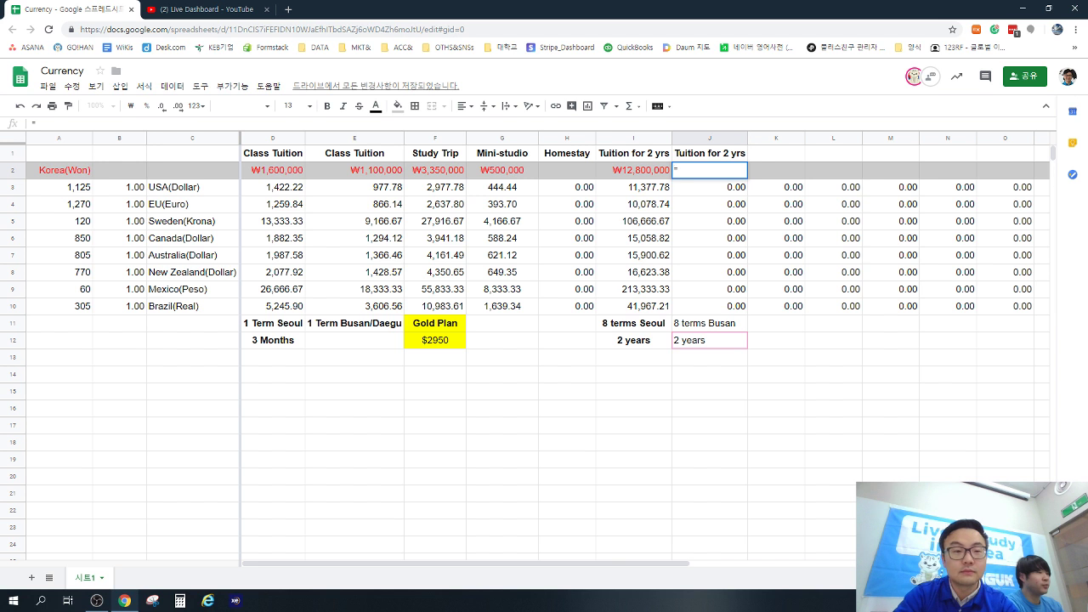
key(Escape)
text(=)
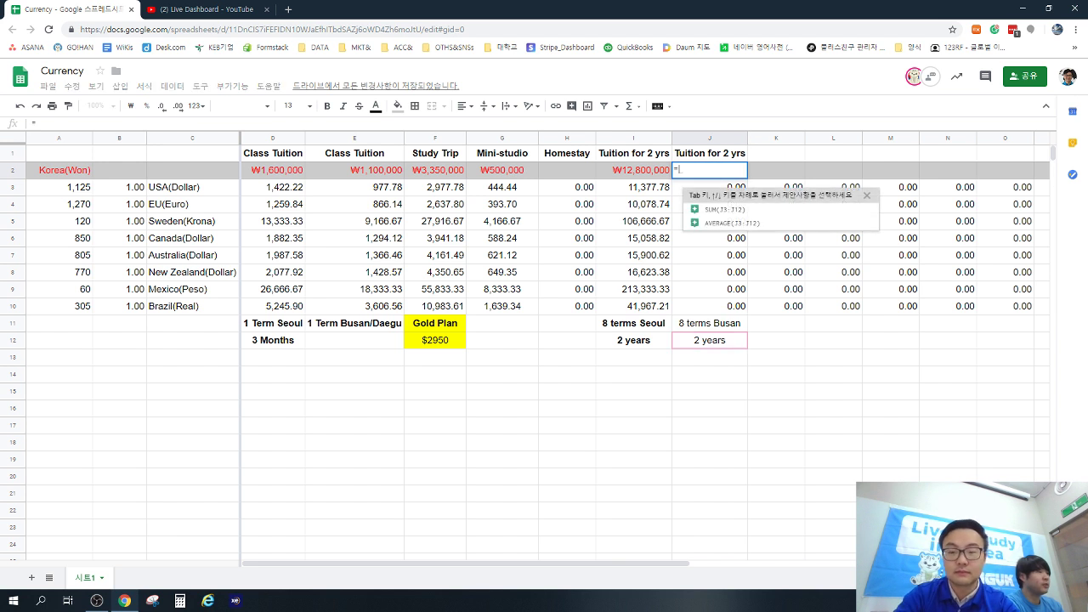
key(Left)
key(Left)
key(Left)
key(Left)
key(Left)
text(*8)
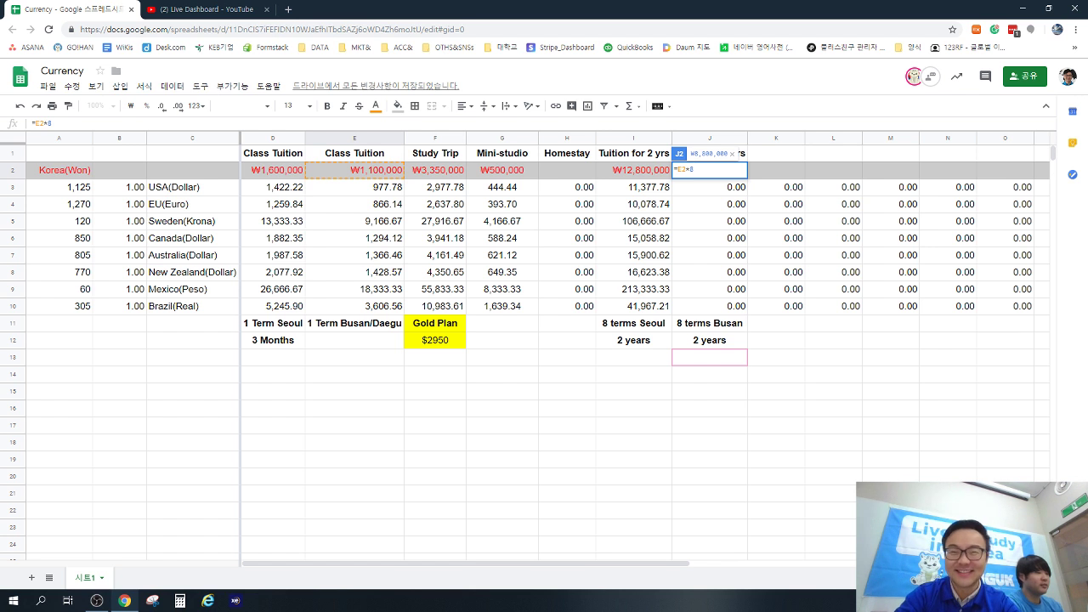
key(Return)
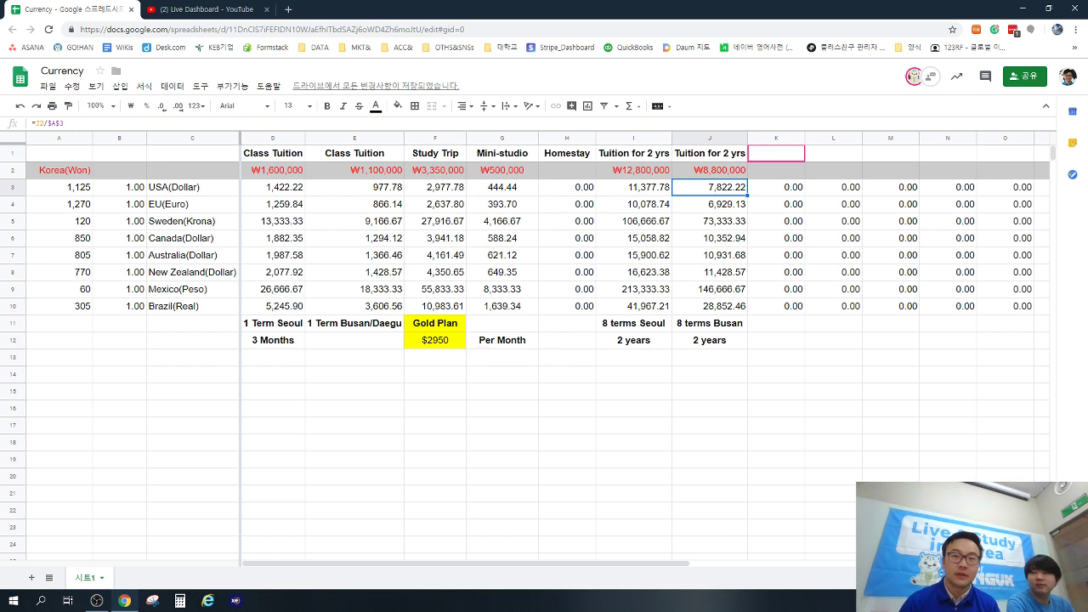
Step: Enter 650000 won as the Homestay price in cell H2
click(567, 153)
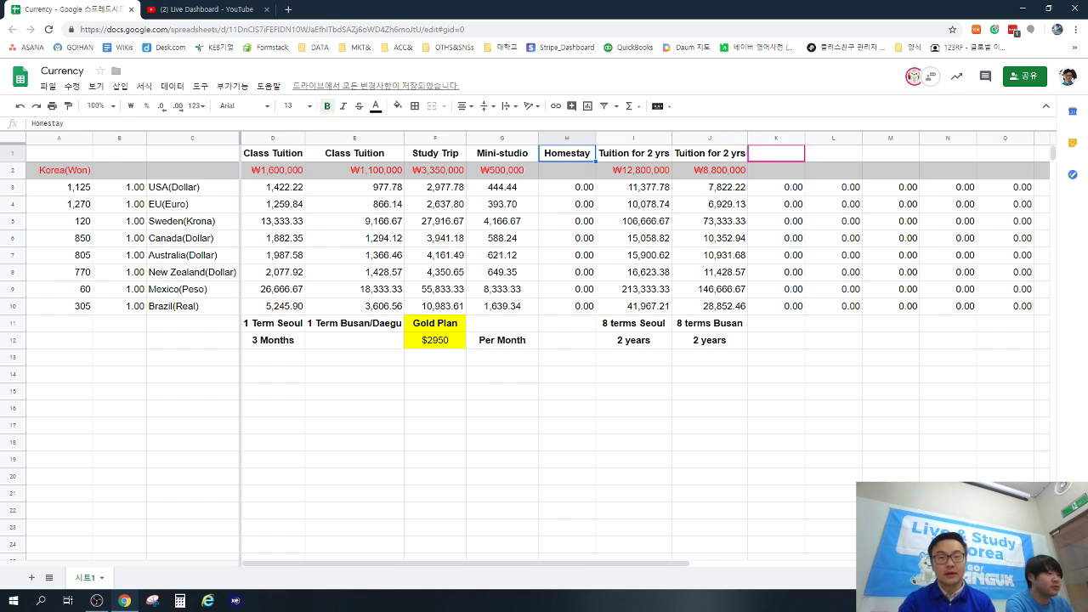
click(567, 459)
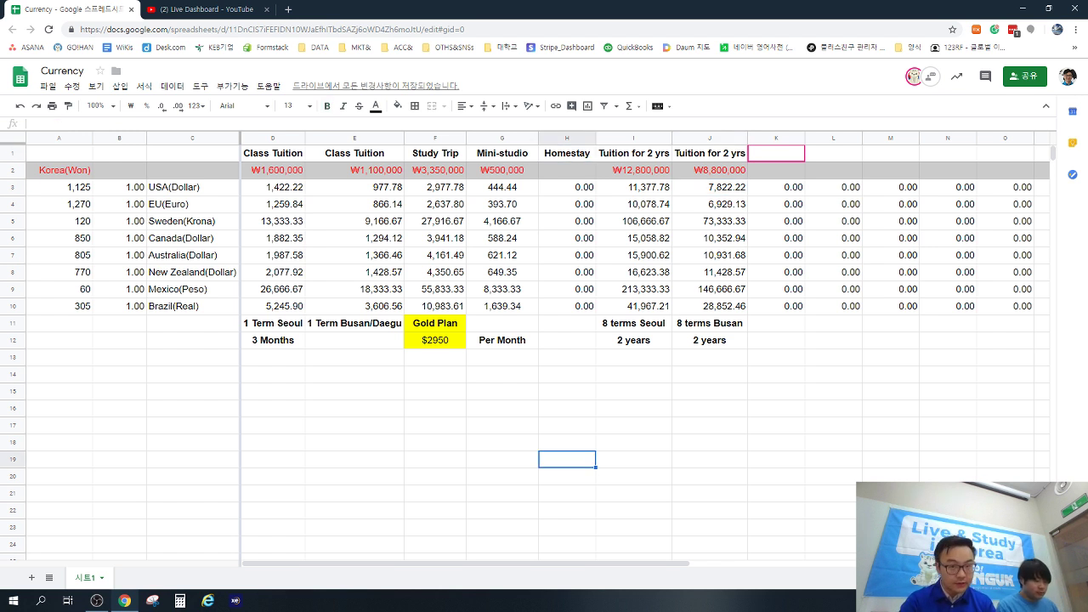
click(567, 170)
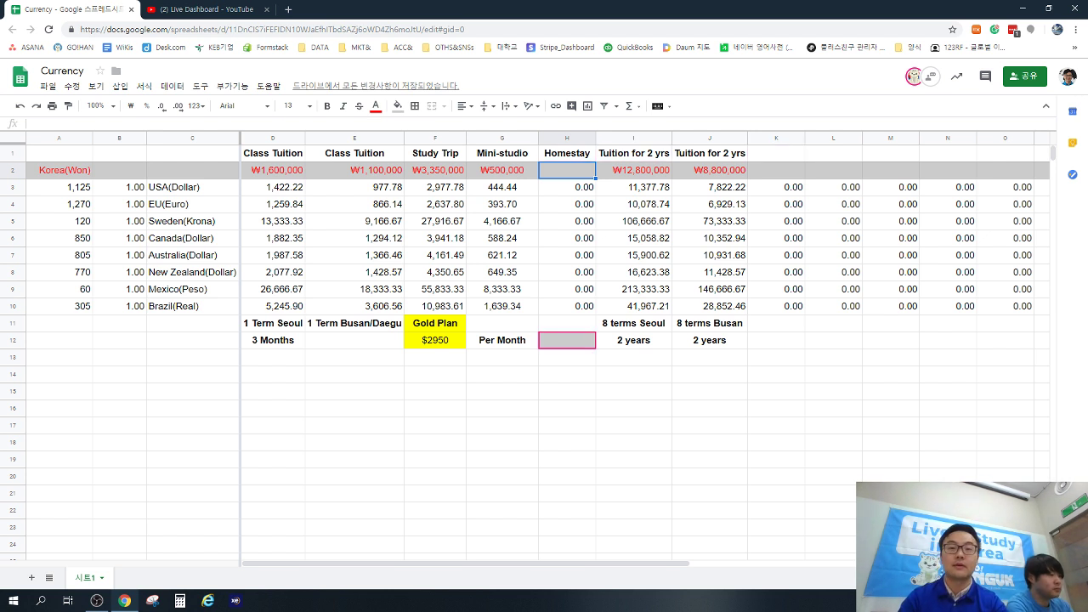
text(65)
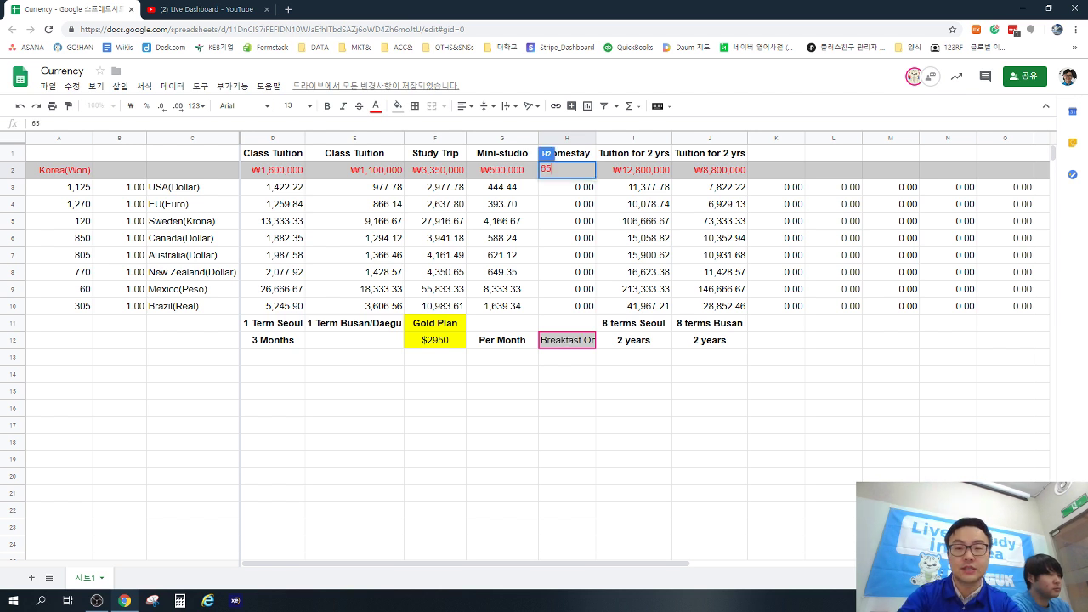
text(0,00000)
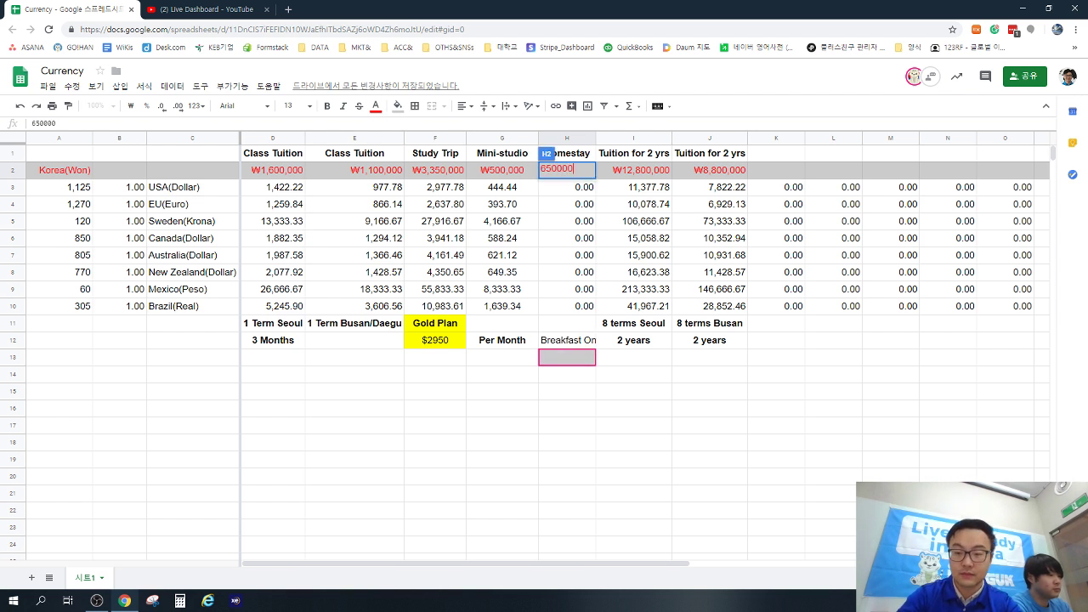
key(Return)
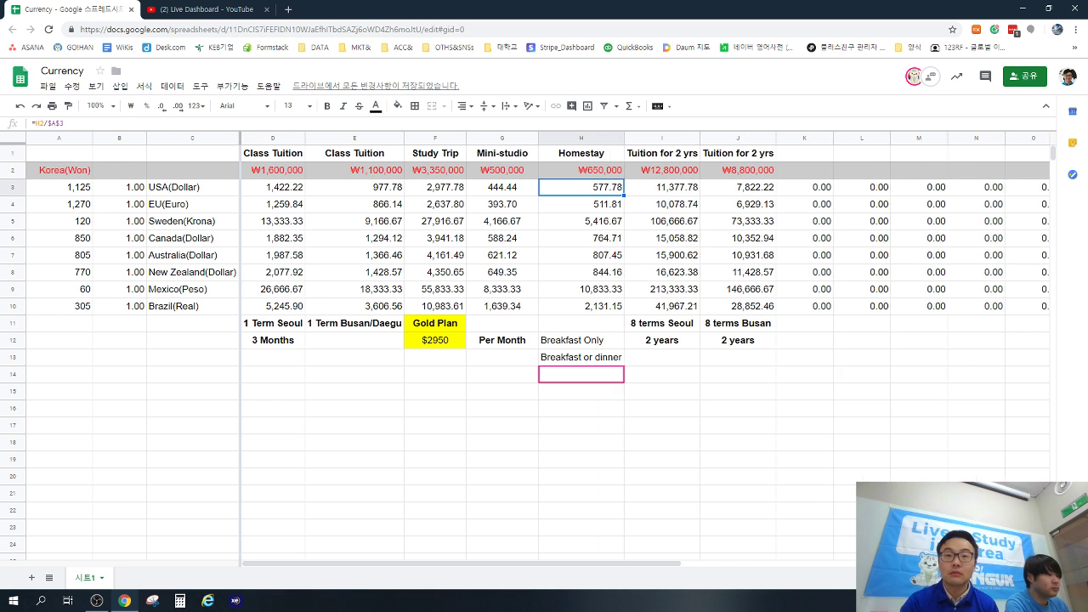
click(662, 493)
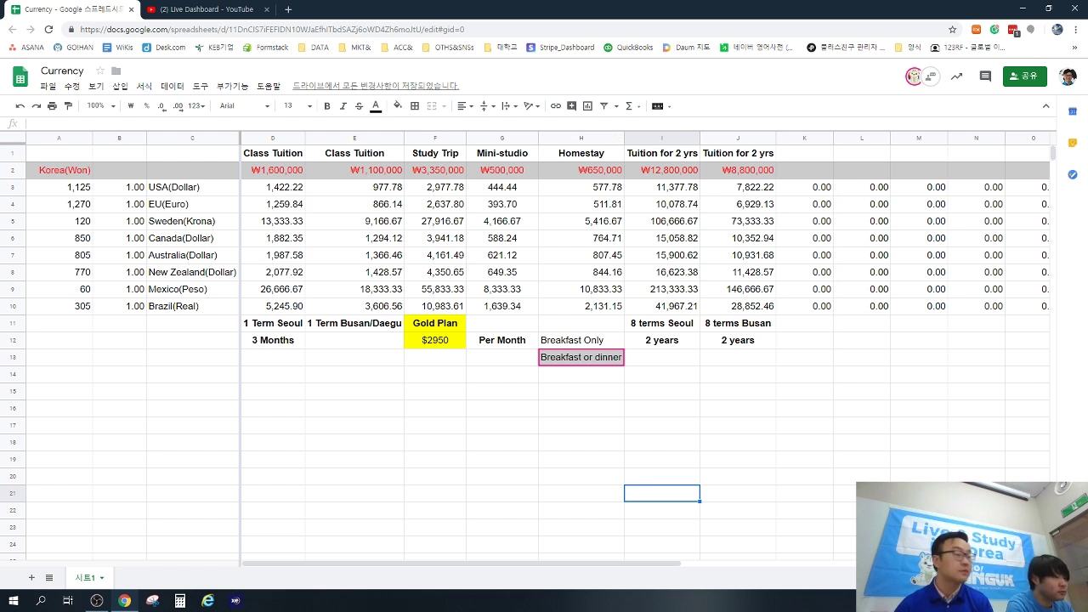
key(Return)
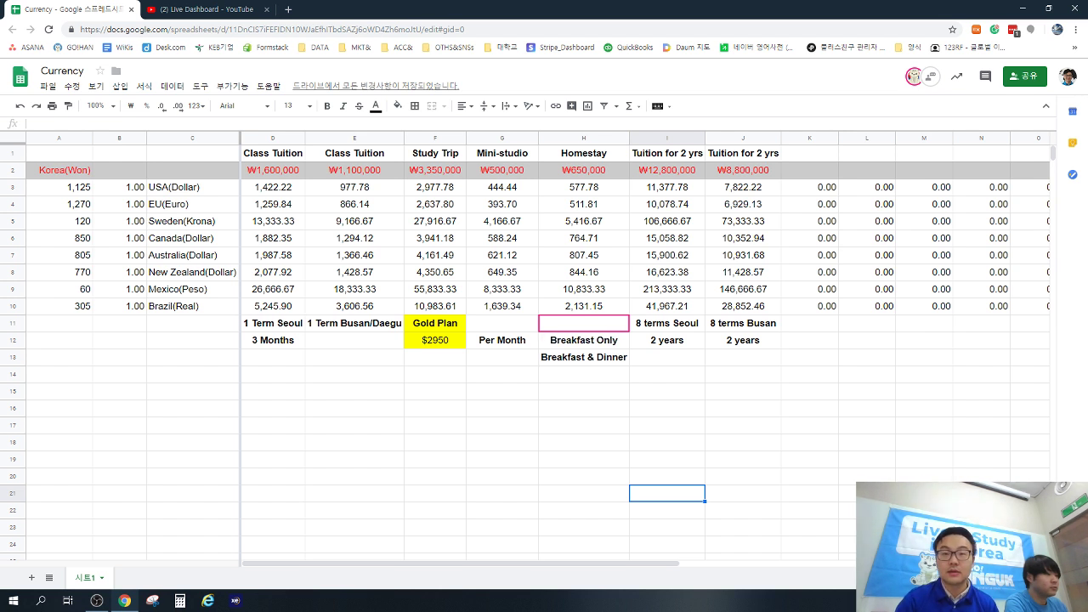
Step: Enter the heading "Key Money for APT" in cell K1 and fit column K to its width
click(809, 153)
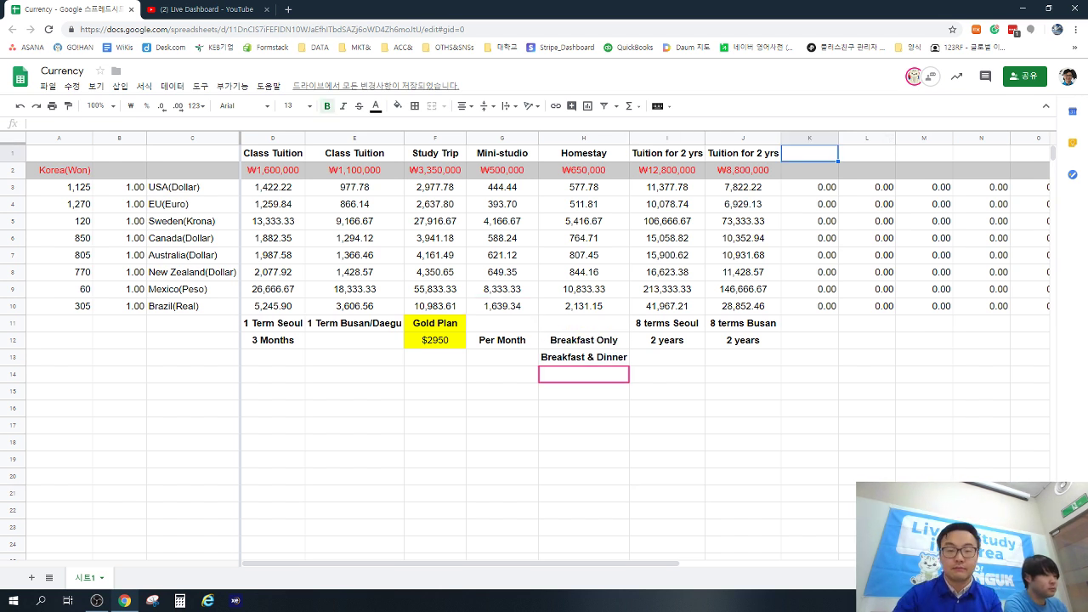
text(Key Mon)
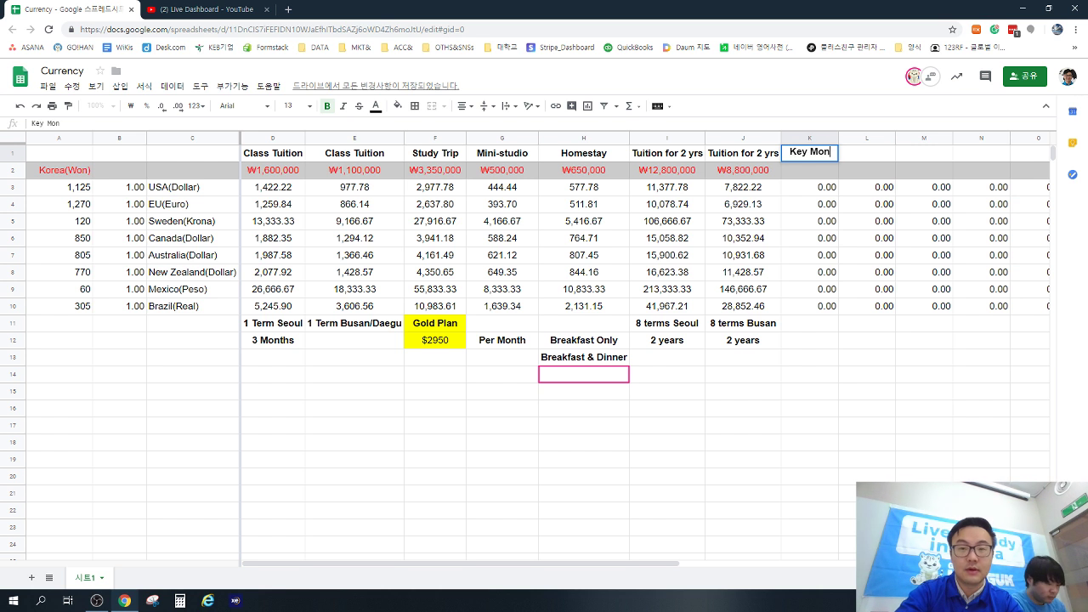
text(ey for APT)
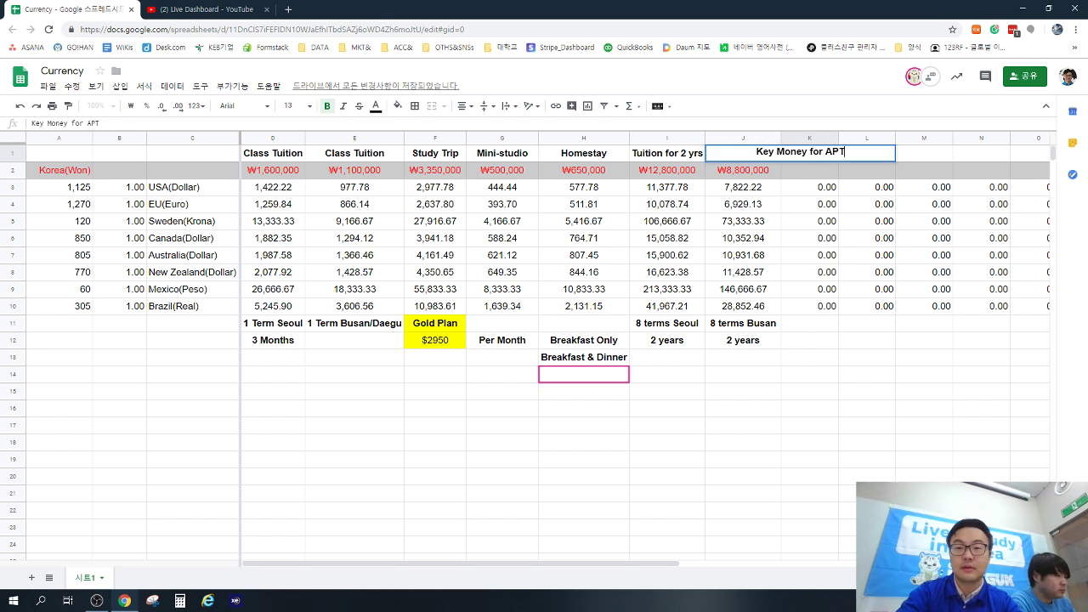
key(Return)
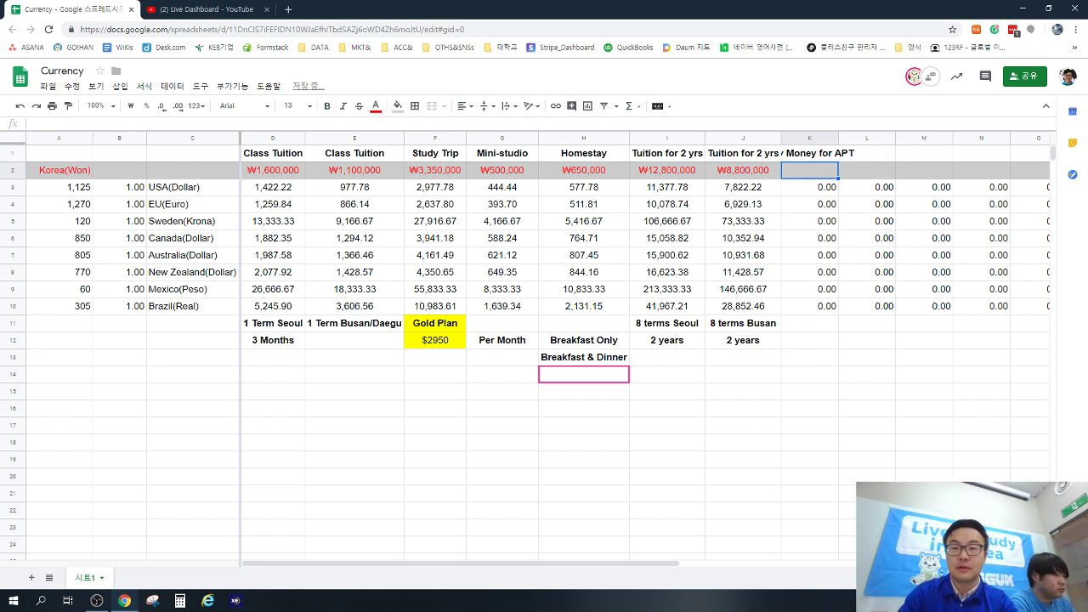
click(809, 137)
double_click(838, 138)
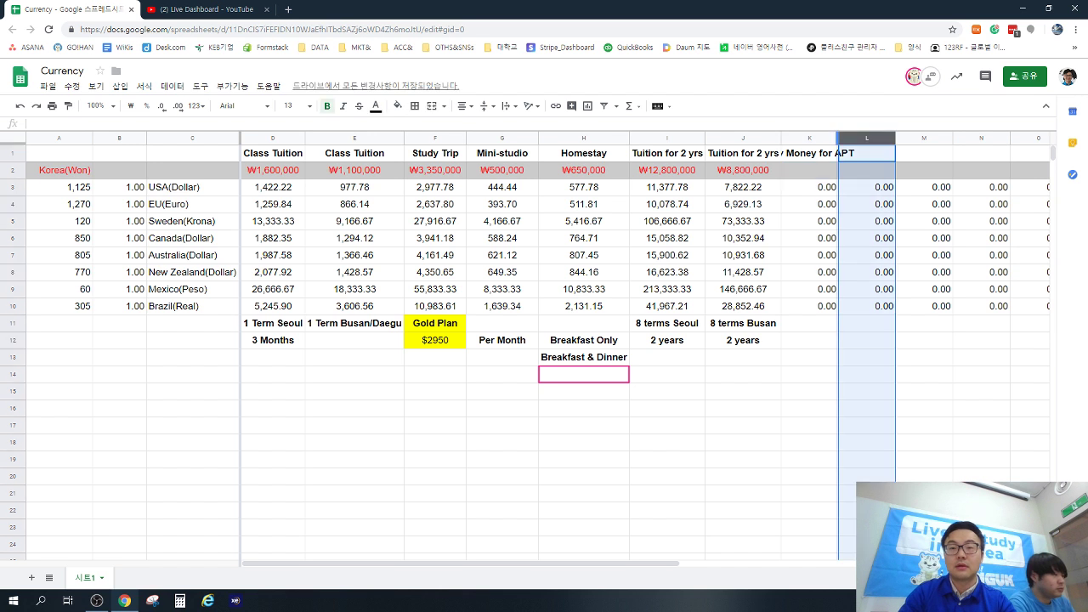
click(826, 221)
click(826, 187)
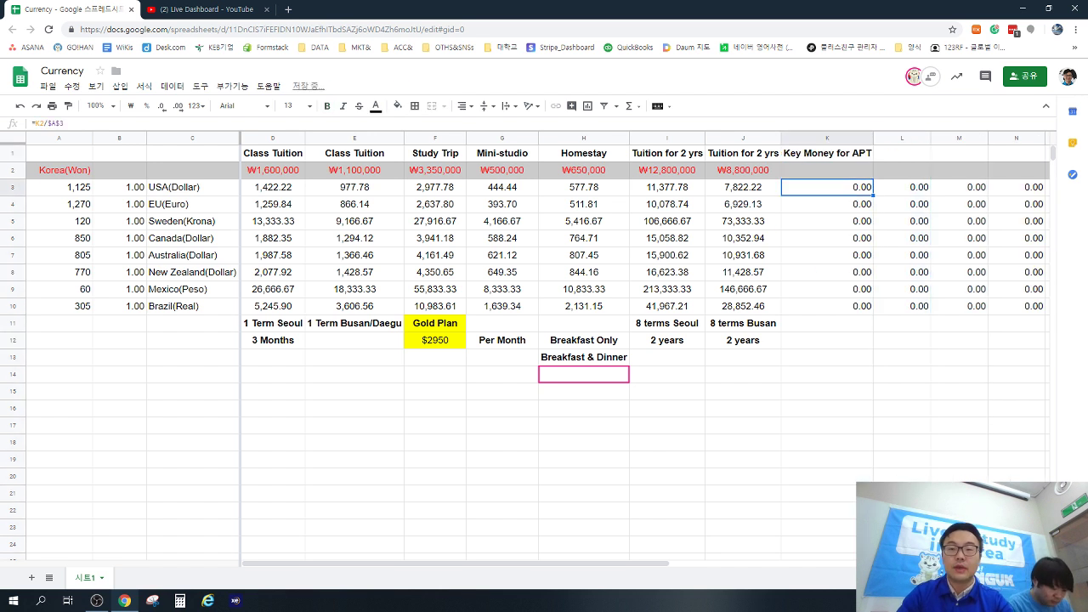
Step: Enter 1000000 won as the apartment key money in cell K2
click(826, 170)
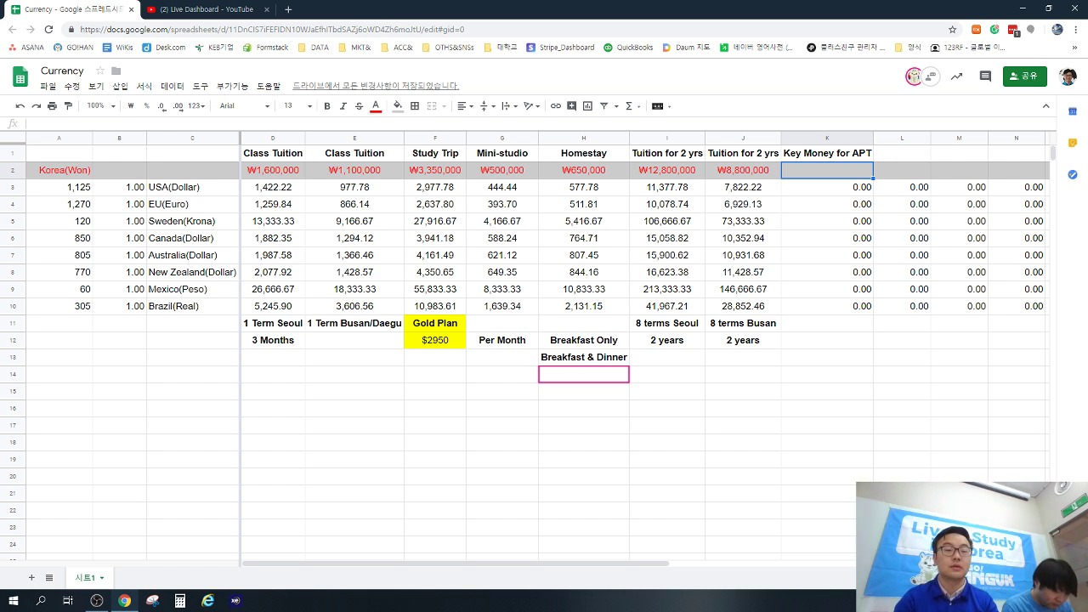
text(10000000)
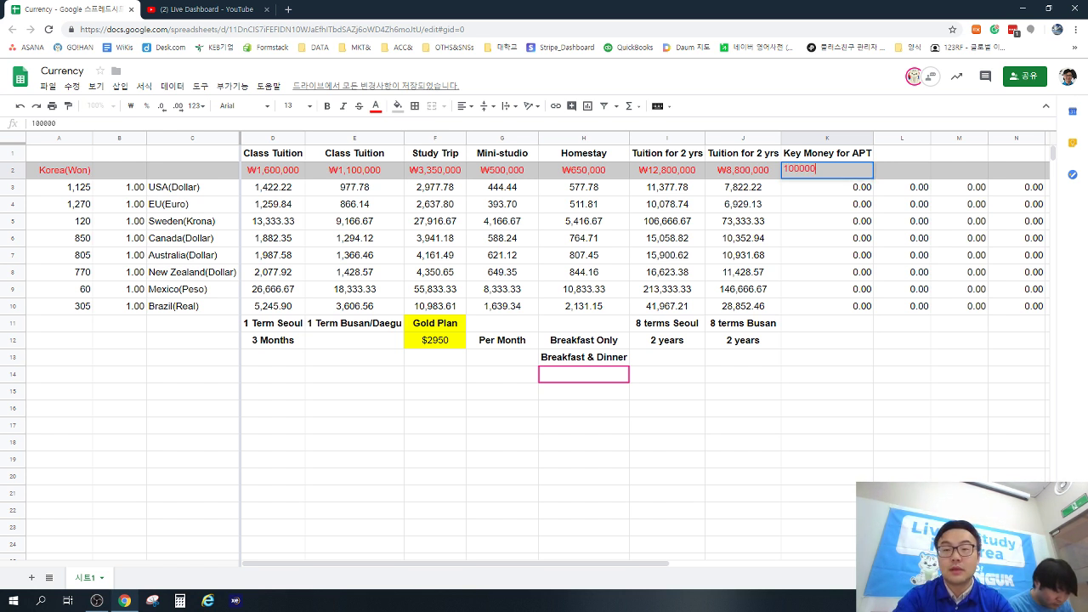
key(Return)
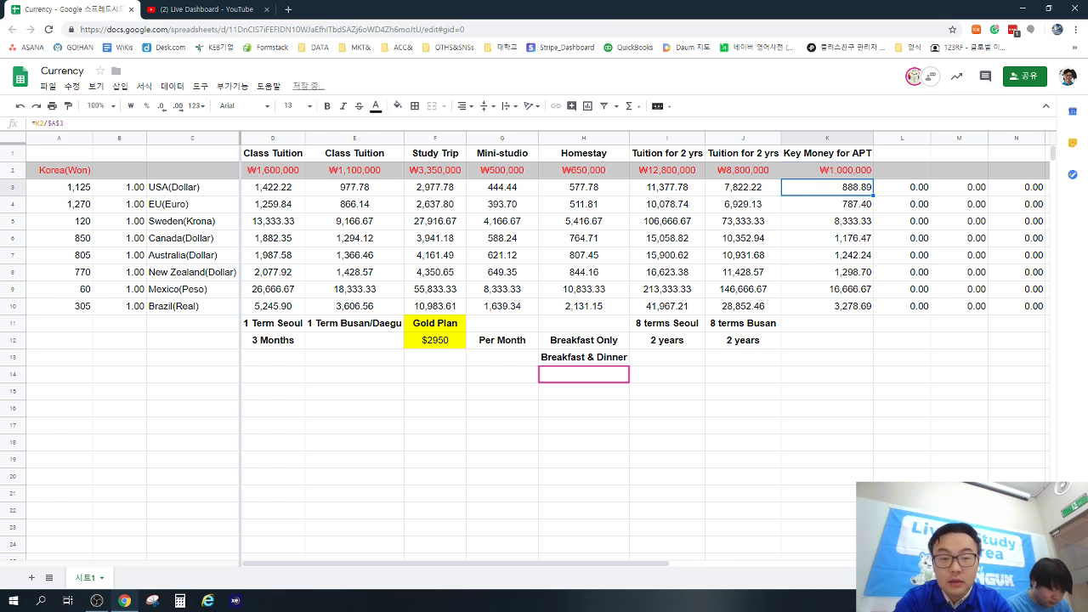
Step: Set the apartment key money in cell K2 to 10000000 won
click(826, 170)
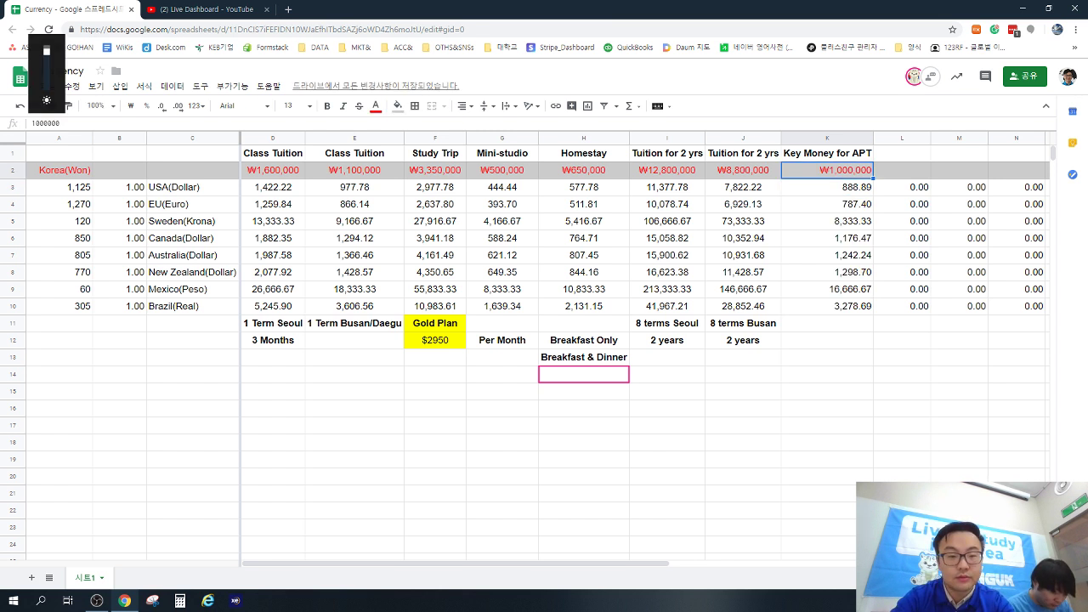
key(XF86MonBrightnessUp)
text(10000000)
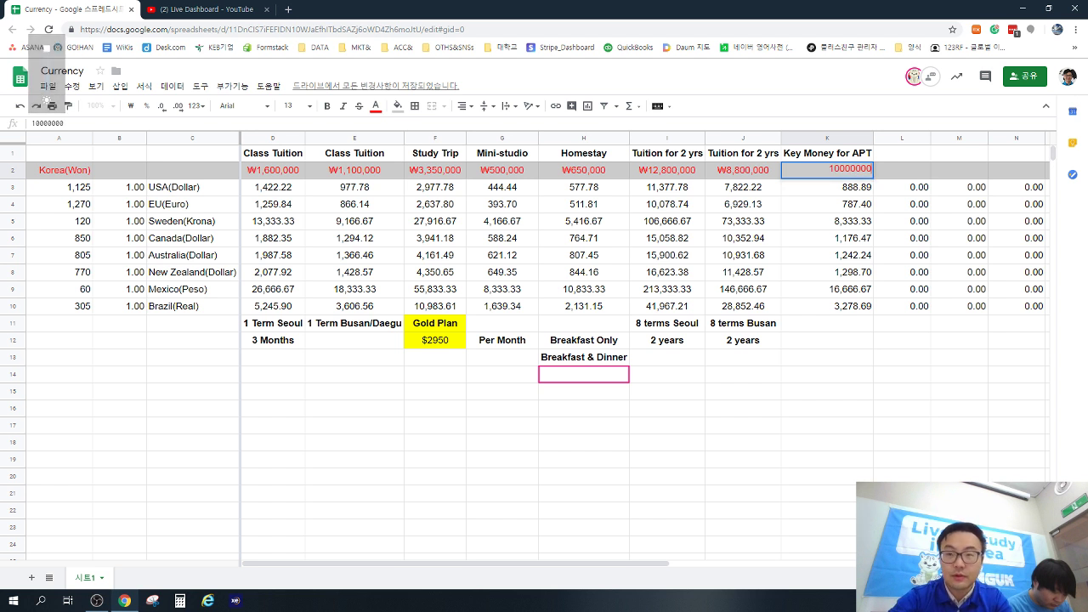
key(Return)
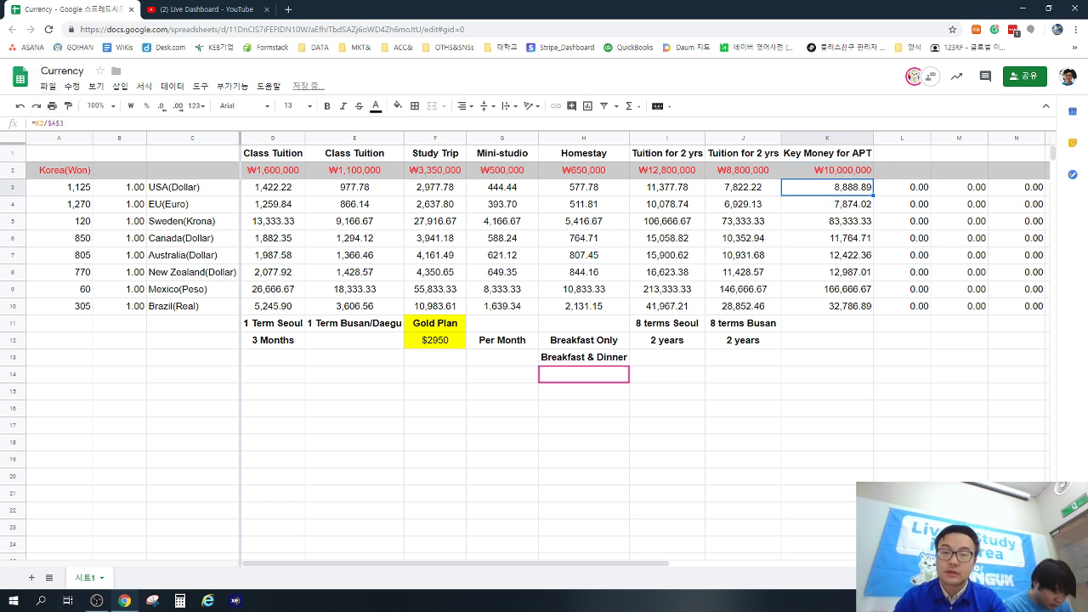
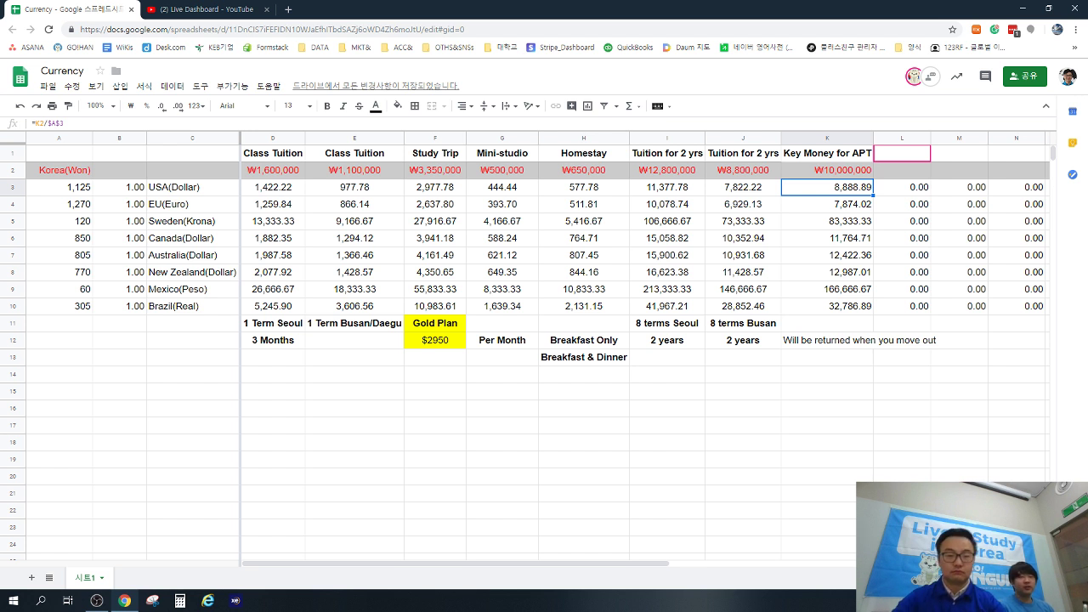
Step: Enter the bold heading "Share House" in cell L1 and widen column L slightly to fit it
text($)
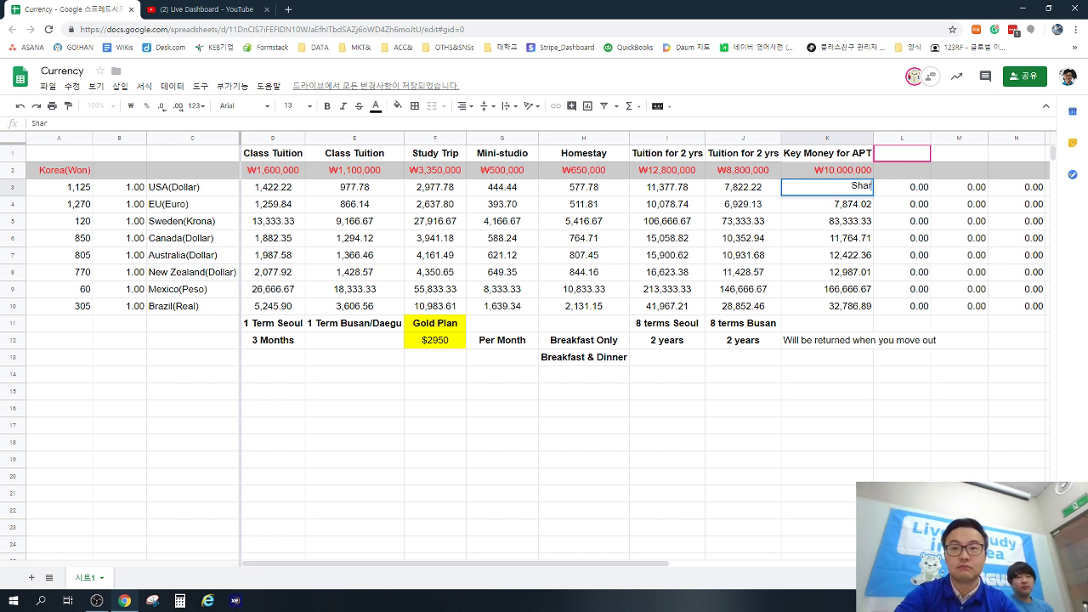
key(Escape)
key(Right)
key(Up)
key(Up)
key(ctrl+b)
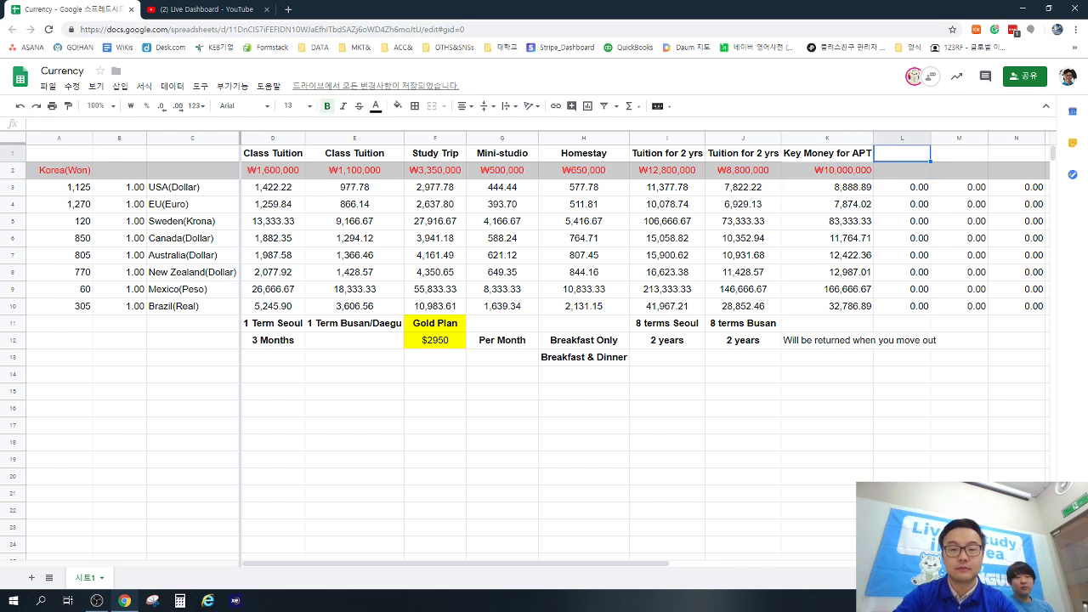
text(Share House)
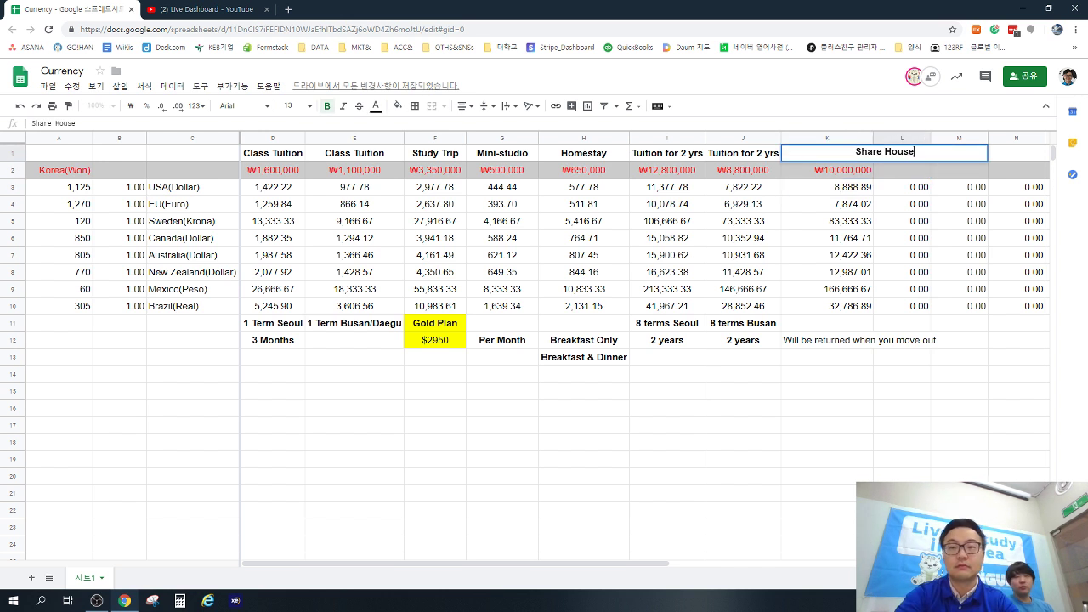
key(Return)
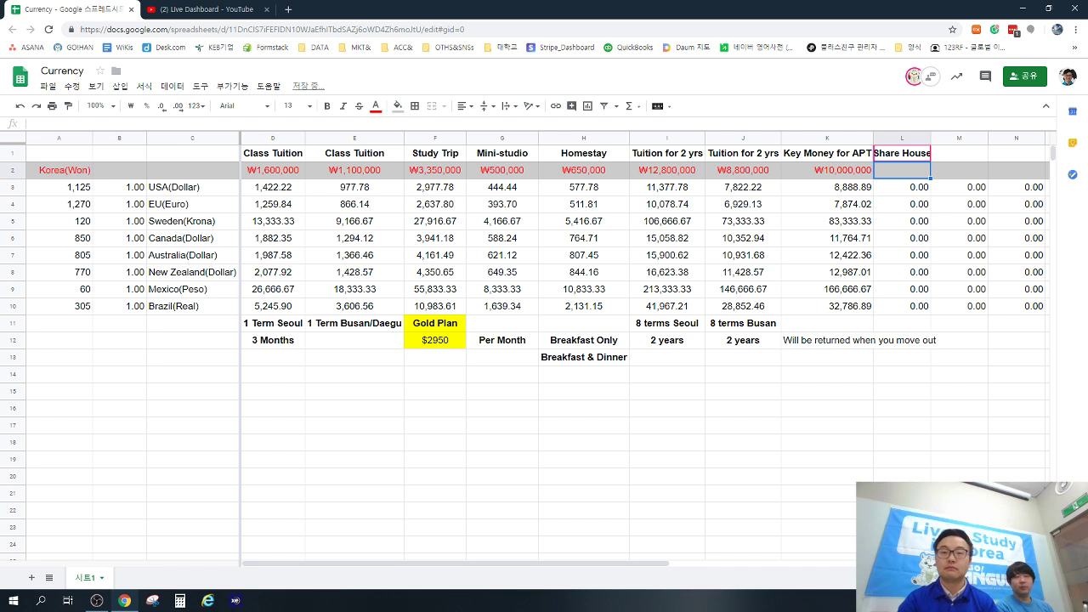
drag(930, 138, 935, 138)
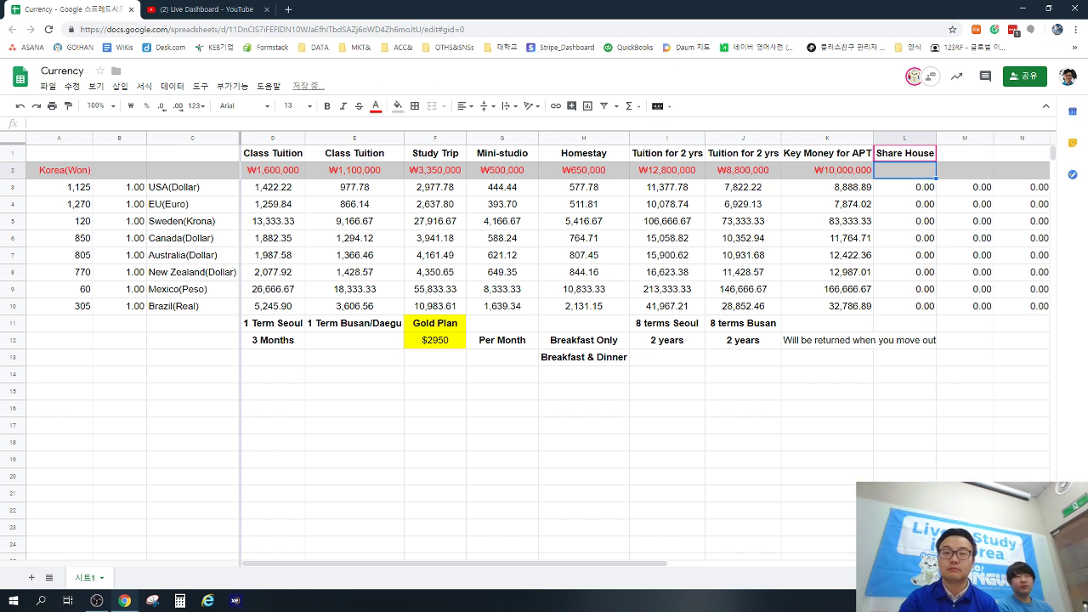
click(965, 408)
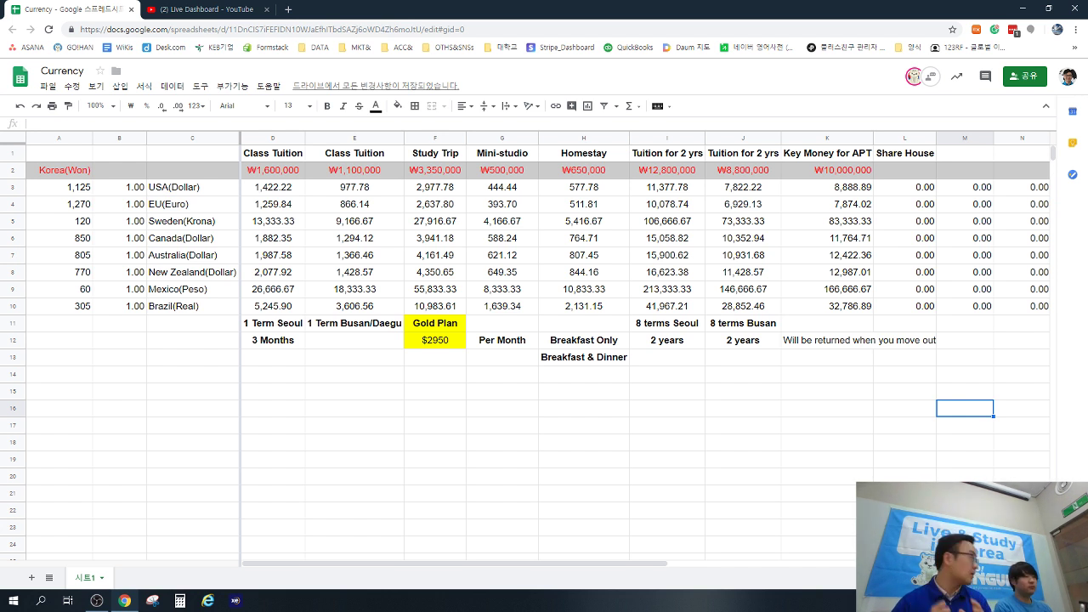
Step: Enter 450000 won as the Share House price in cell L2
click(904, 170)
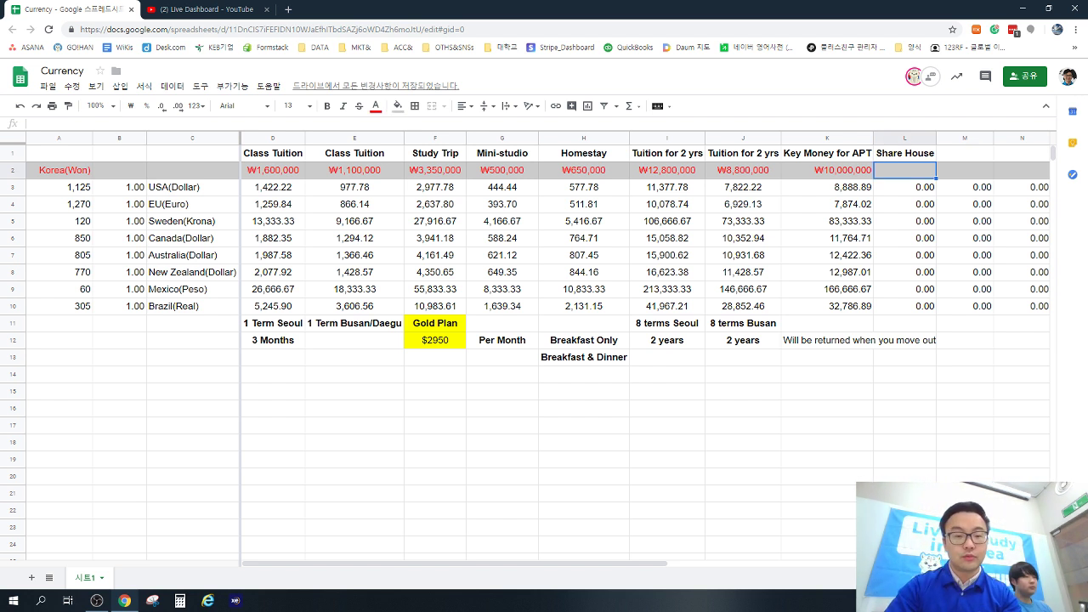
text(450000)
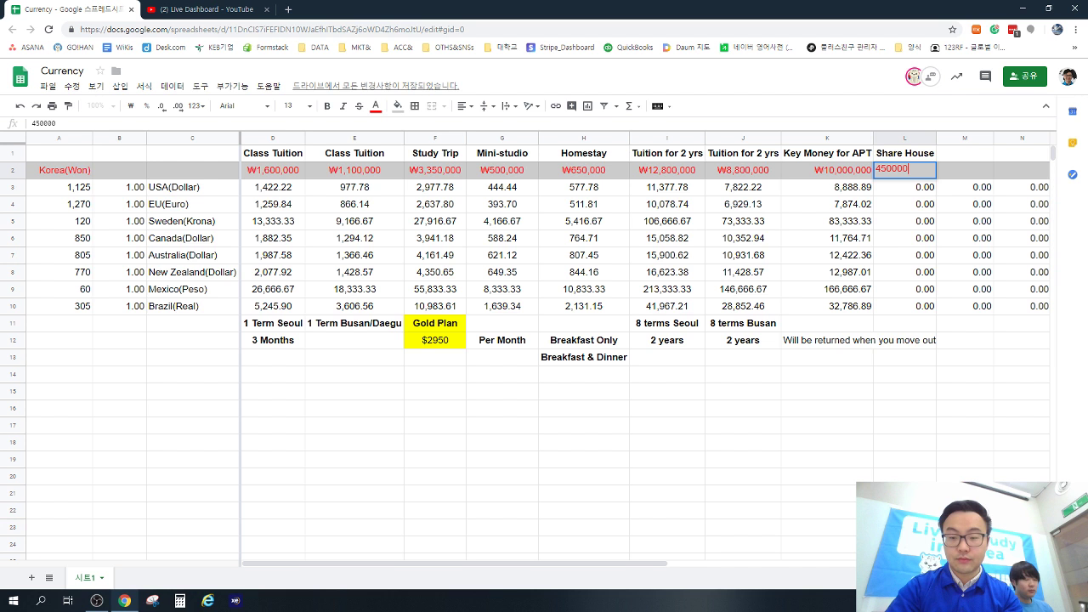
key(Return)
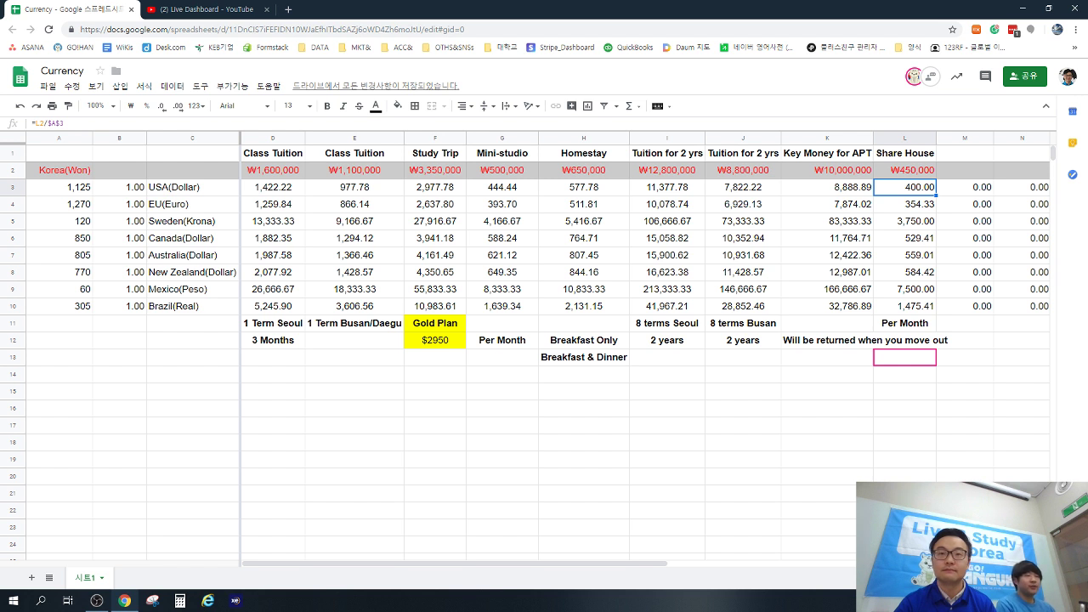
Step: Enter the heading "Pick-up" in cell M1, beside the Share House column
click(963, 153)
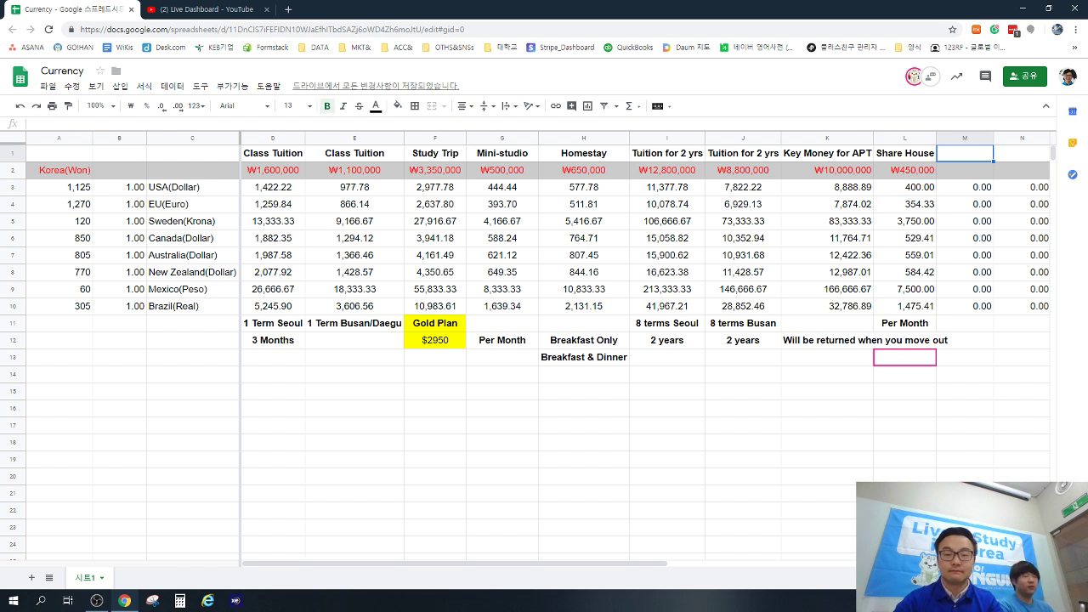
text(Pick)
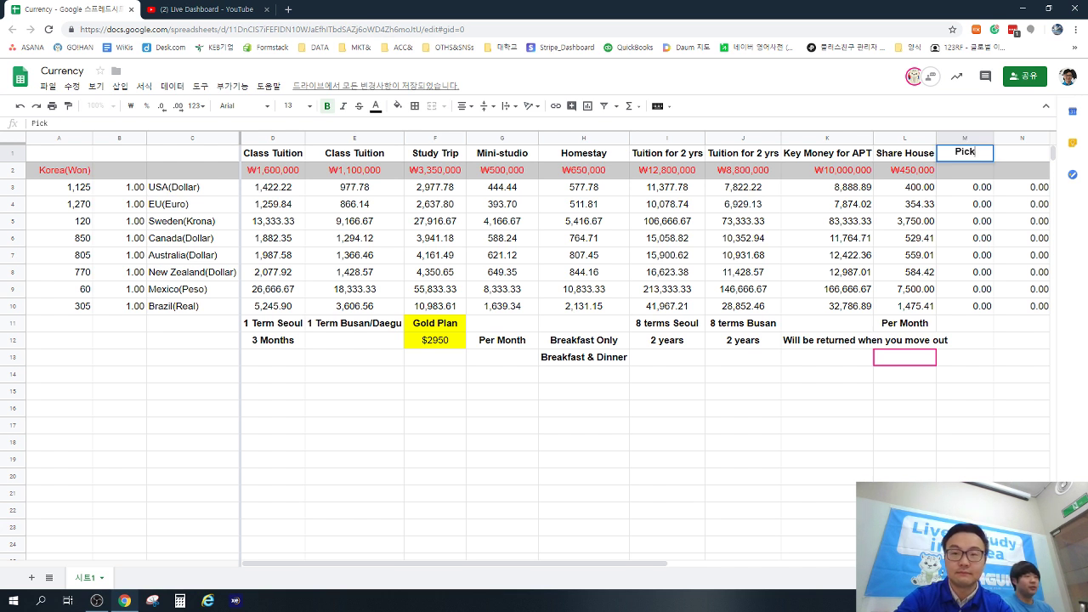
text(-up)
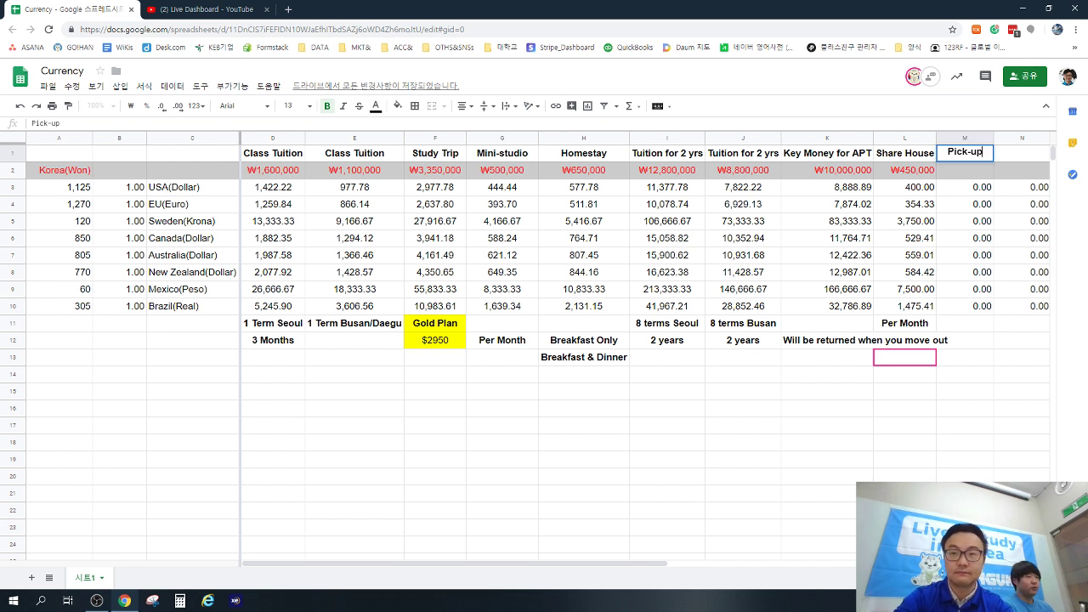
key(Return)
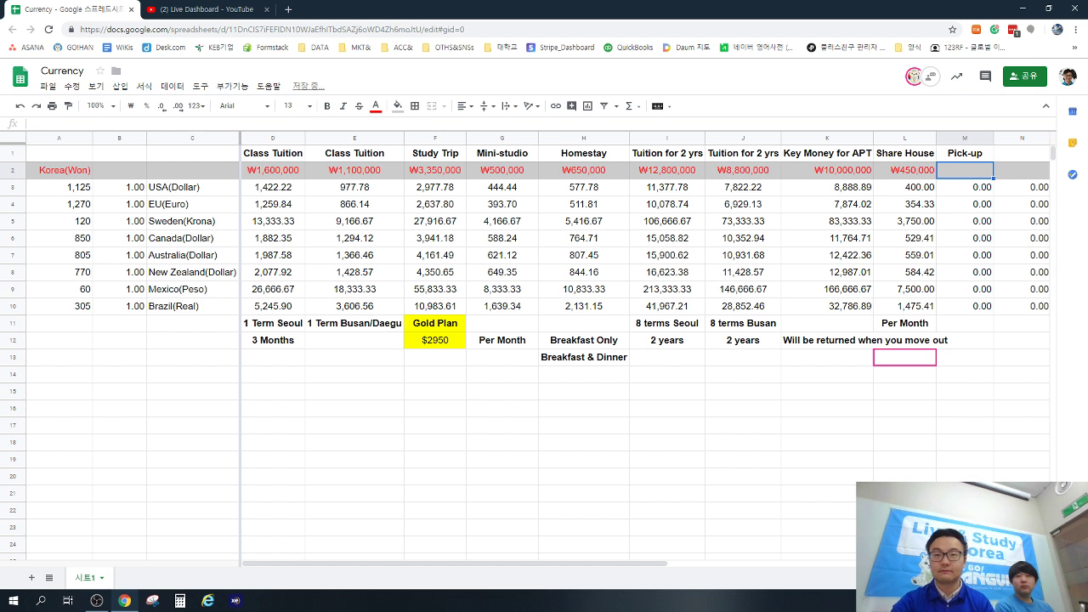
key(Up)
scroll(544, 340, right, 2)
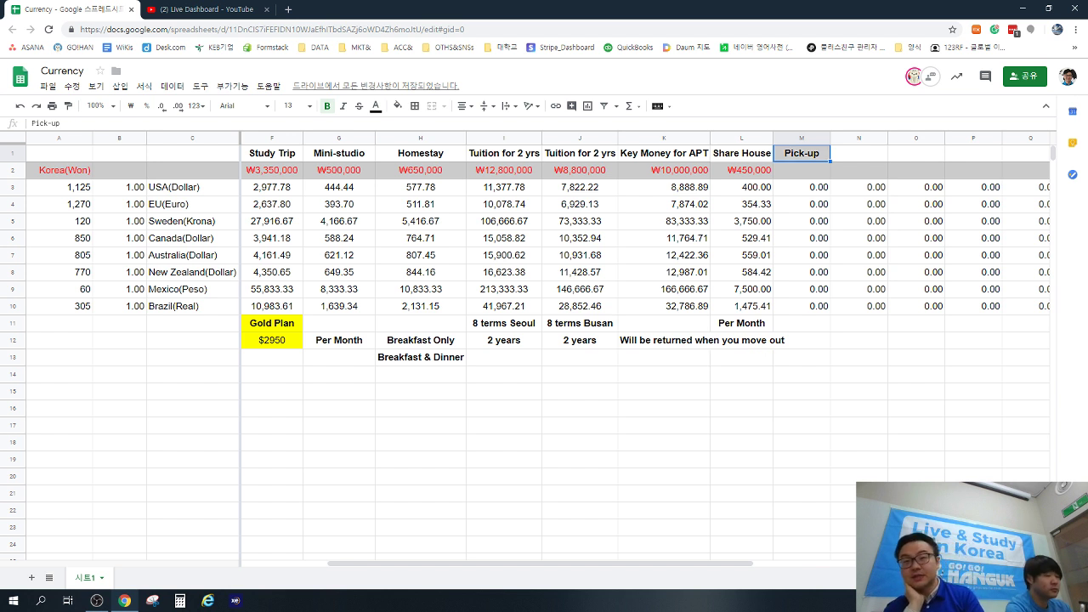
Step: Enter 100000 won as the airport pick-up price in cell M2
click(801, 170)
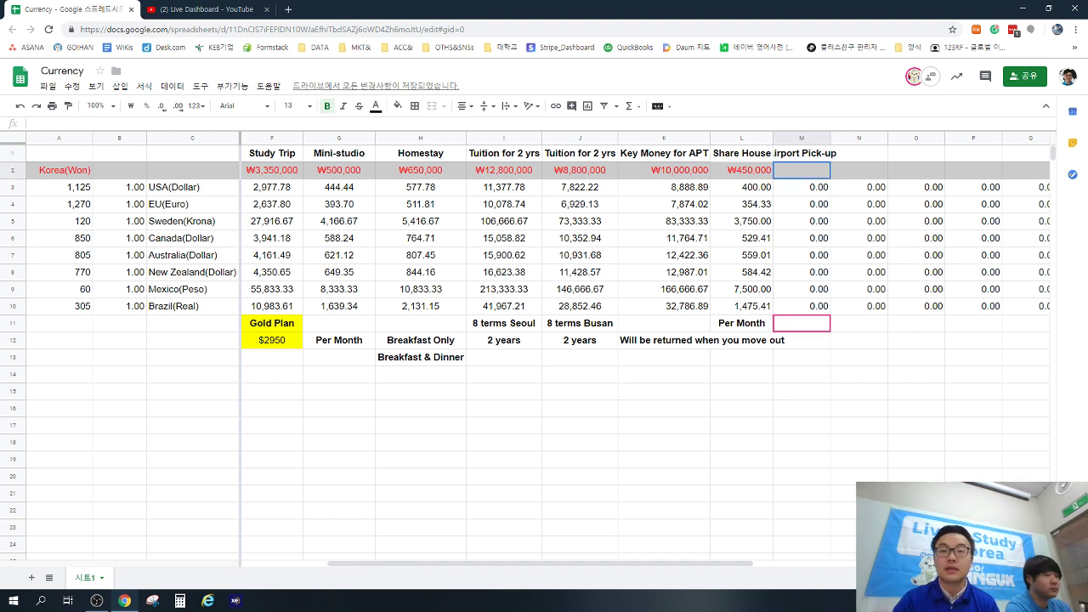
text(100000)
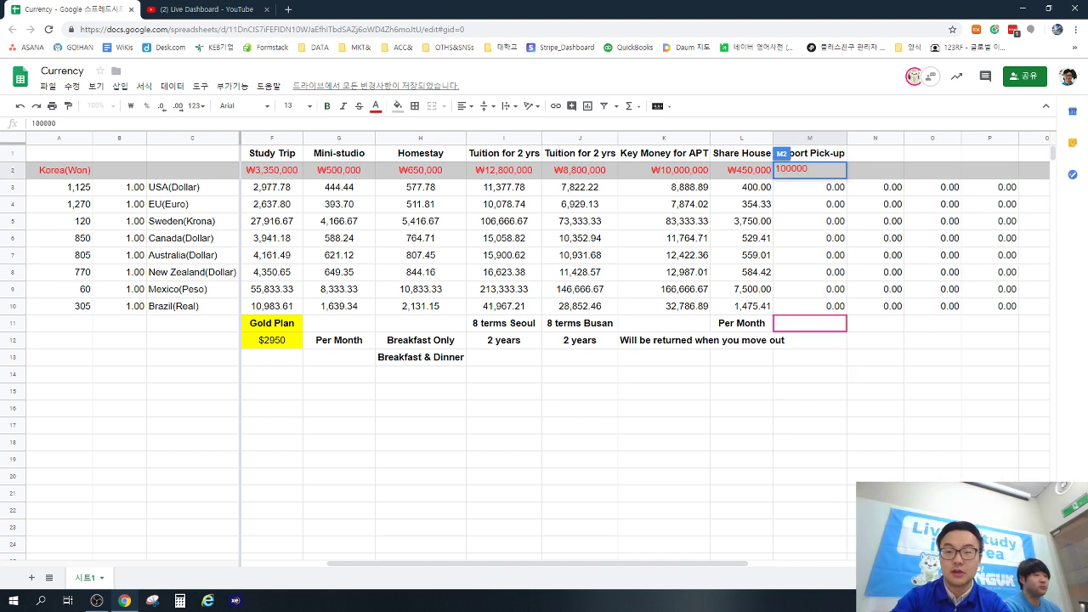
key(Return)
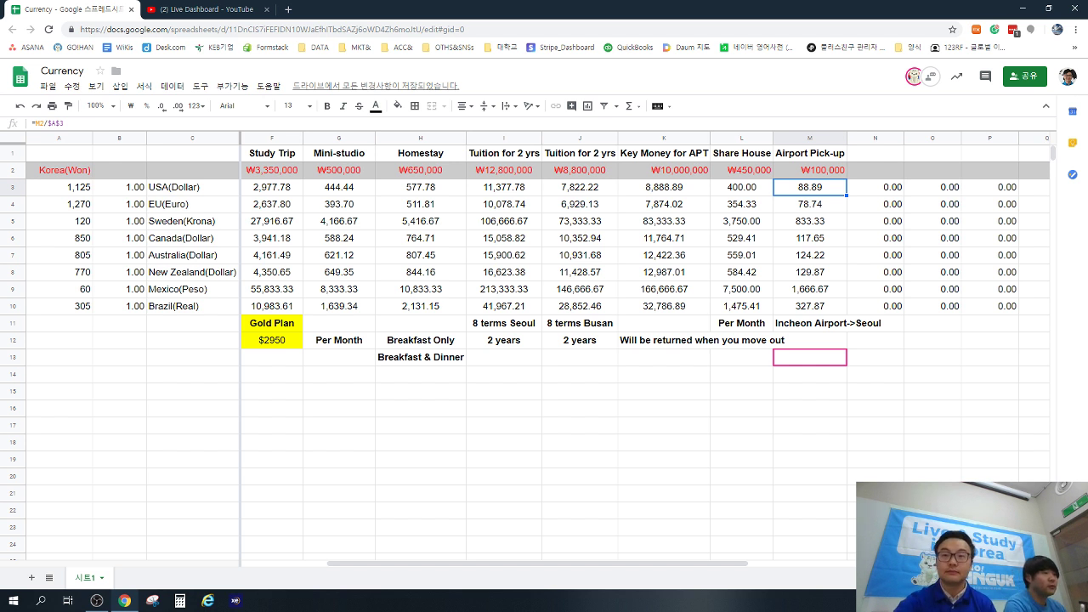
key(Right)
key(Right)
key(Right)
key(Right)
key(Left)
key(Left)
key(Left)
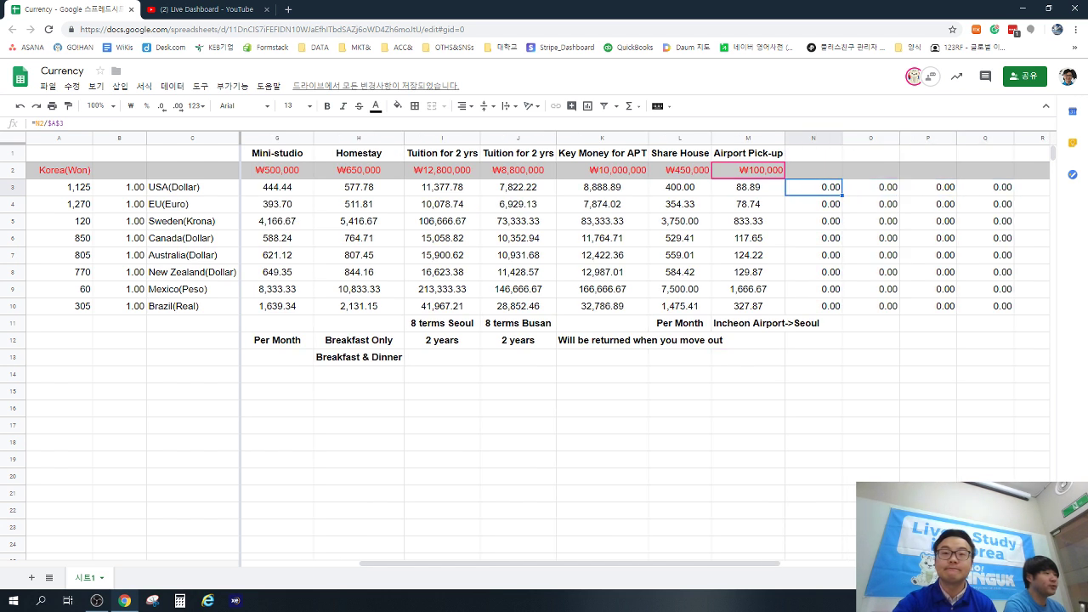
key(Up)
key(Up)
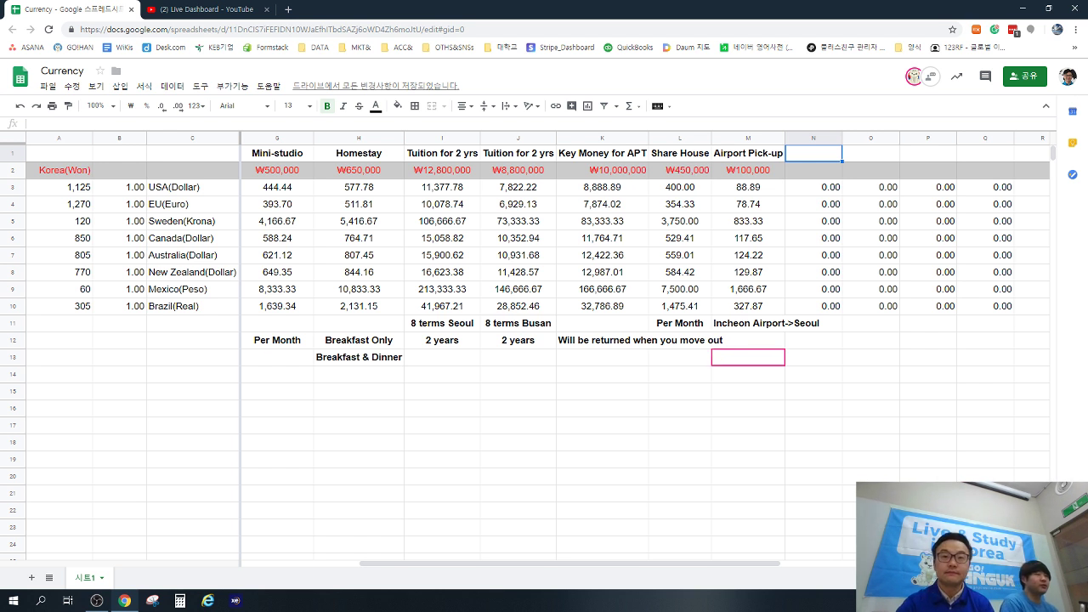
Step: Center the apartment key money amount in cell K2 horizontally
click(602, 170)
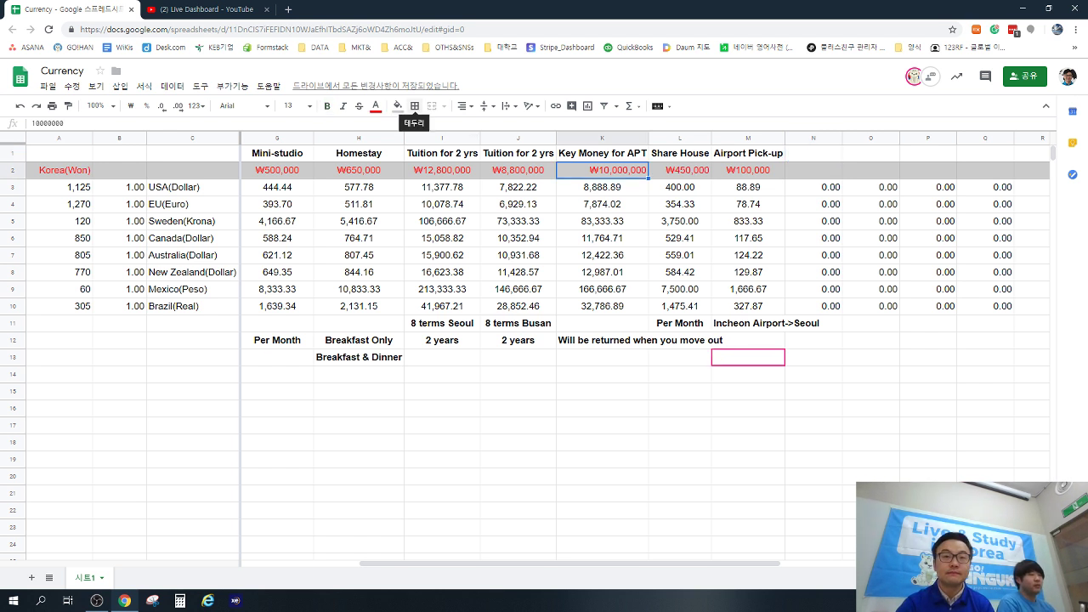
click(463, 107)
click(477, 125)
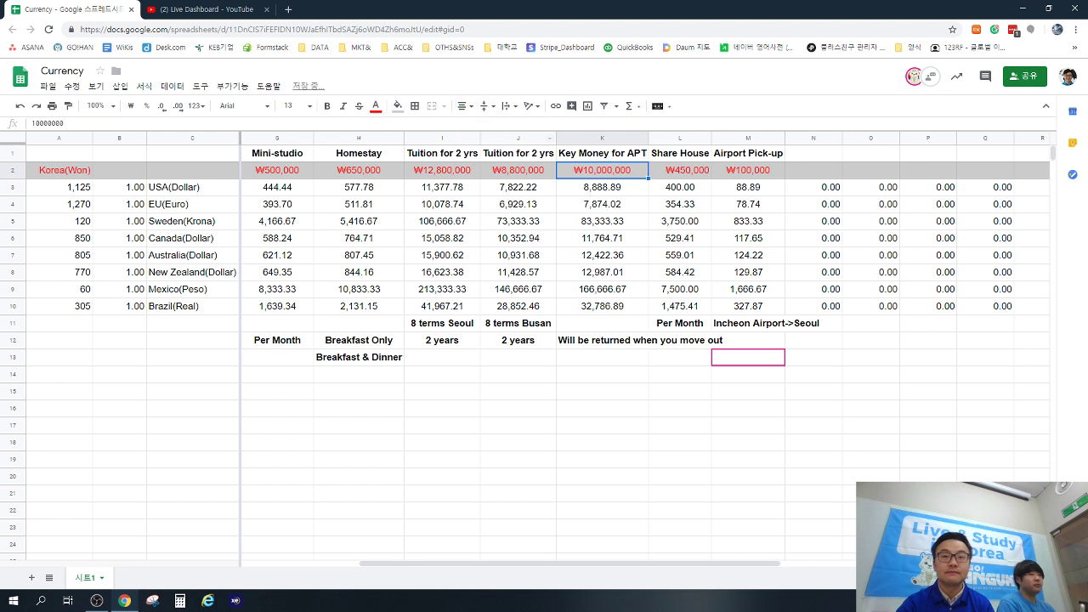
click(927, 442)
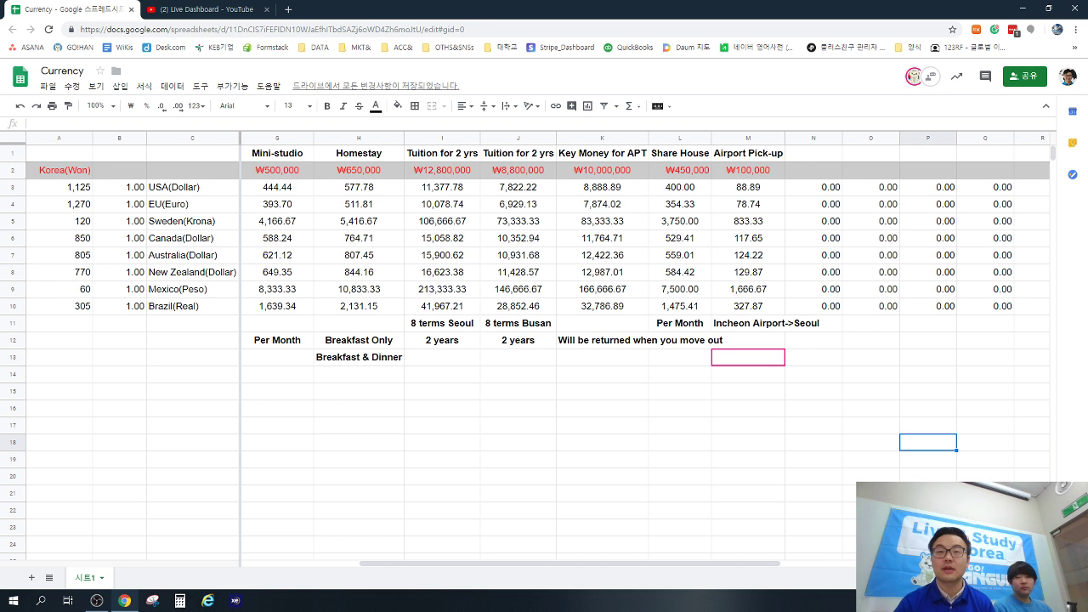
Step: Enter 1250 in cell N1 and 1250 won as the price in cell N2
click(813, 153)
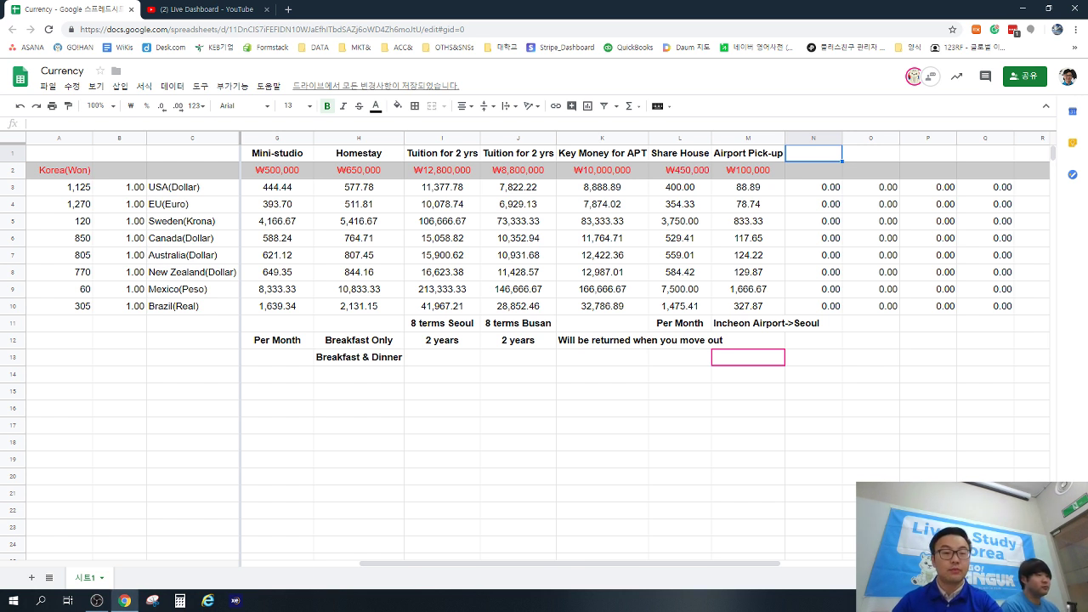
text(1250)
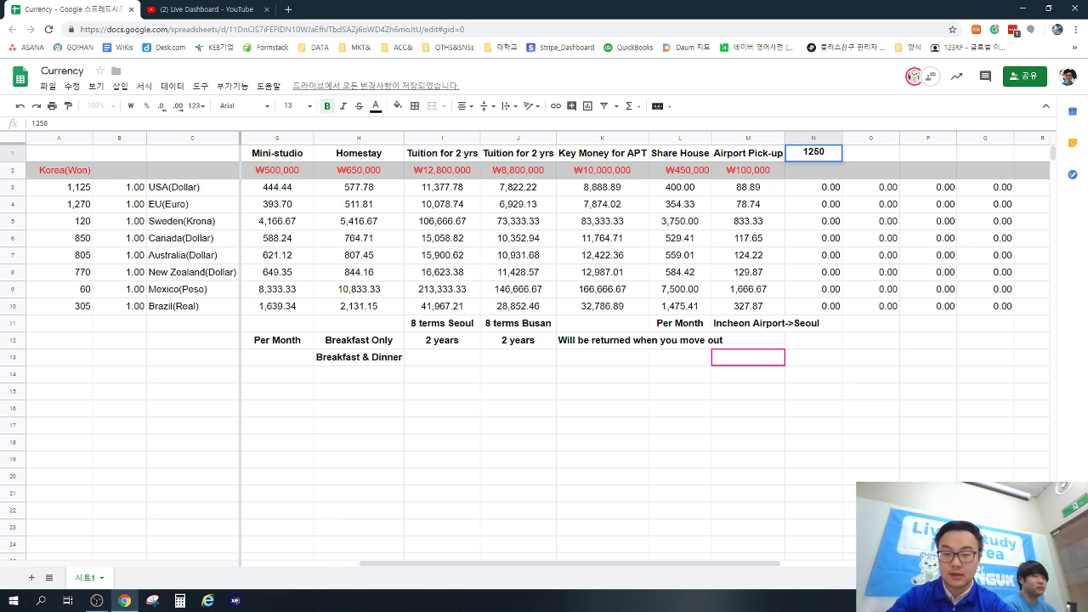
key(Return)
text(1250)
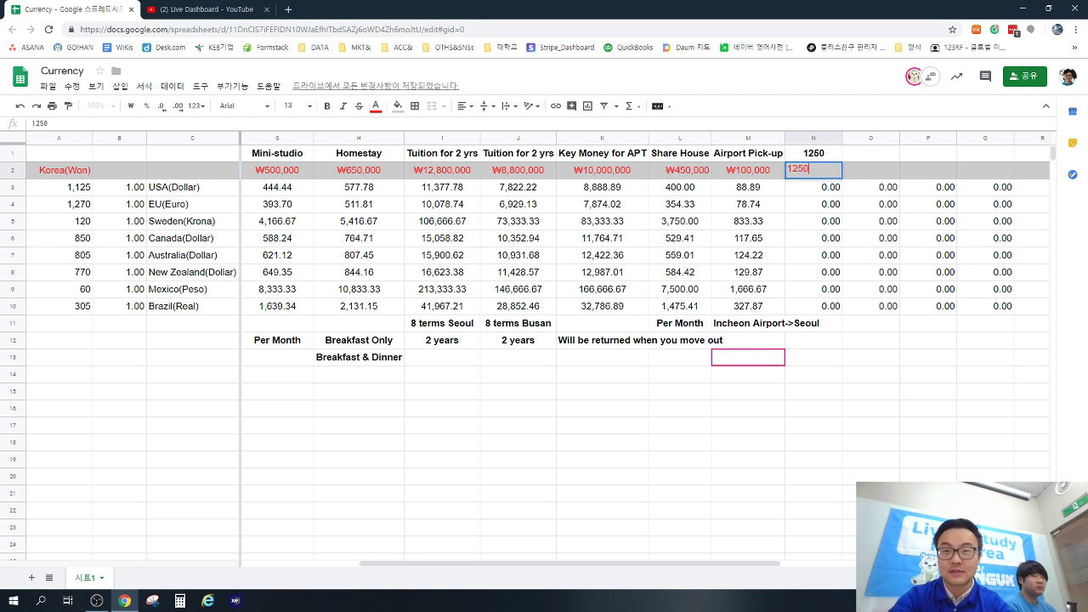
key(Return)
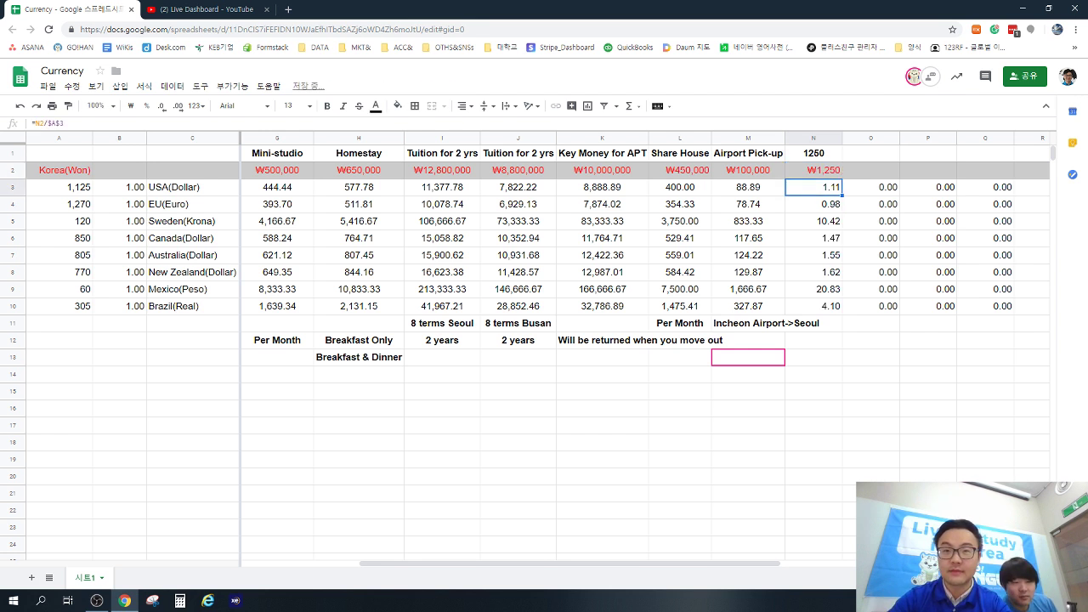
Step: Replace the content of cell N1 with the heading "Subway"
click(813, 153)
key(Return)
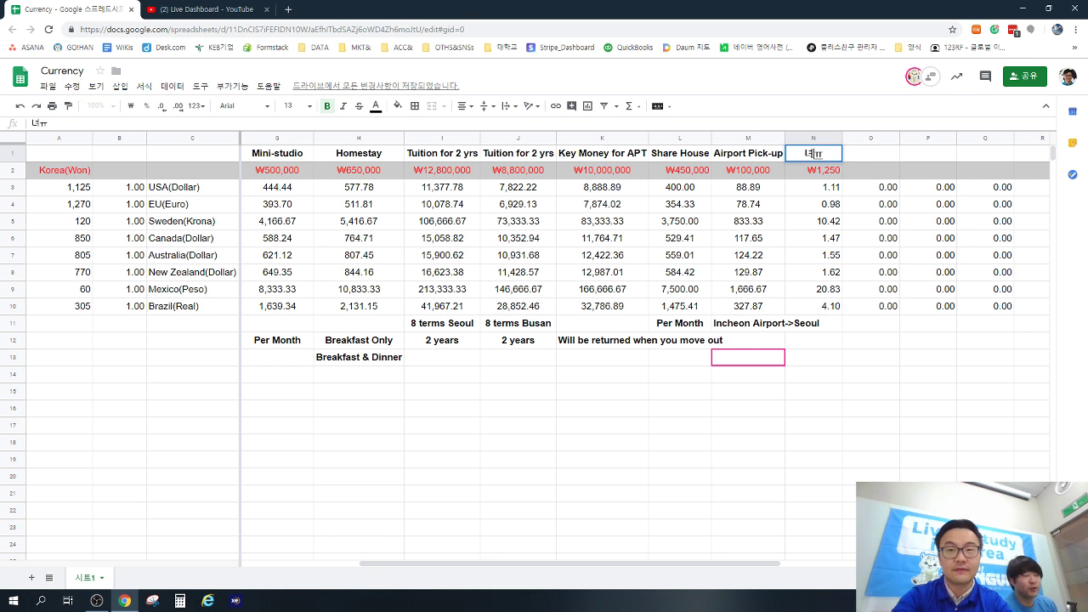
key(BackSpace)
key(BackSpace)
key(BackSpace)
key(BackSpace)
text(Subway)
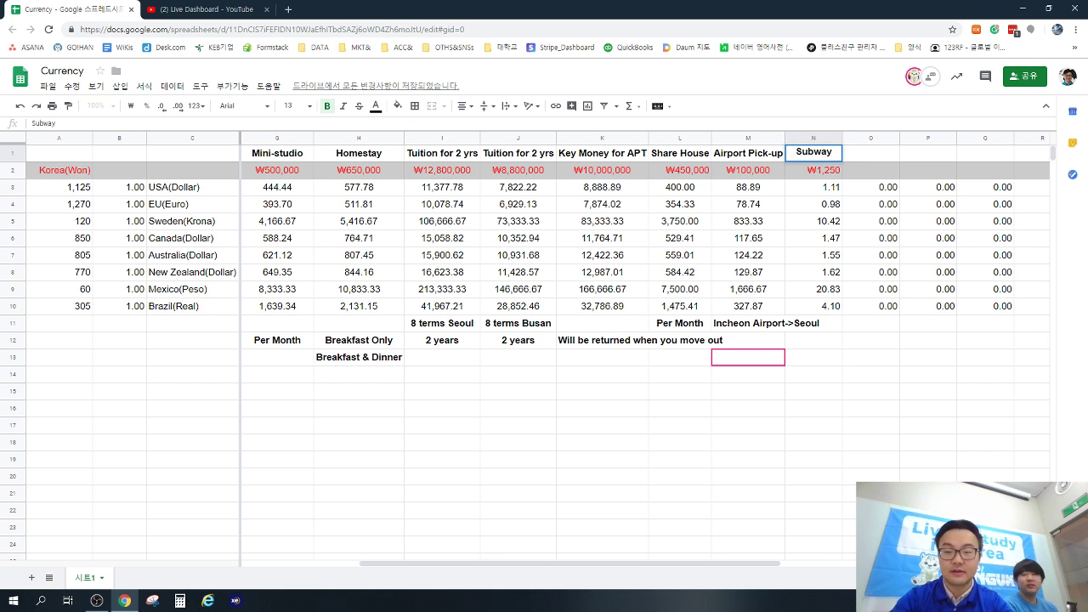
key(Return)
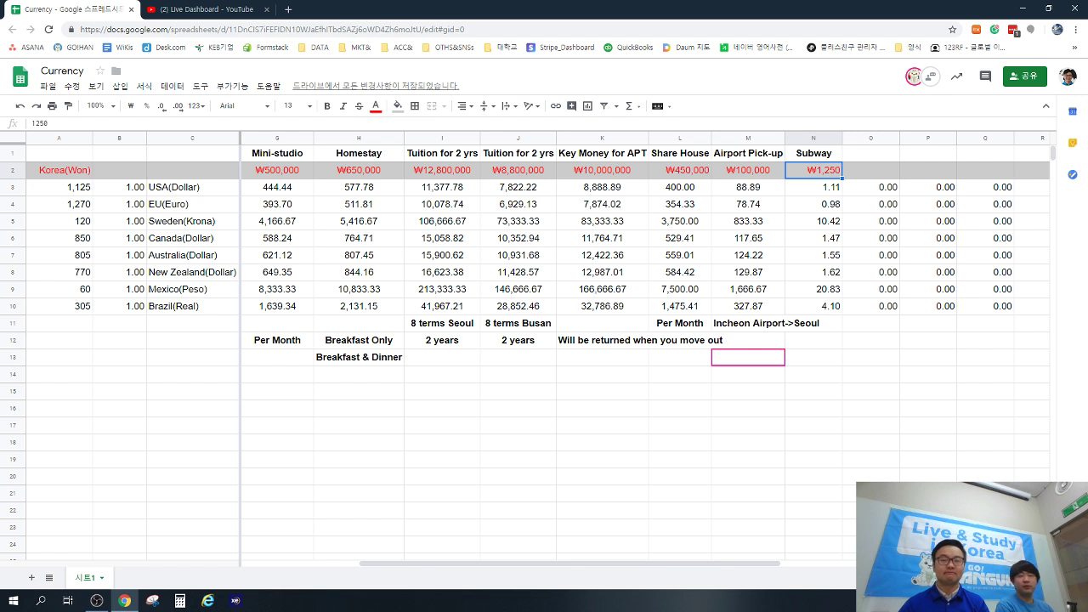
Step: Extend the heading in cell N1 to "Subway/Bus" and widen column N slightly to fit it
double_click(812, 152)
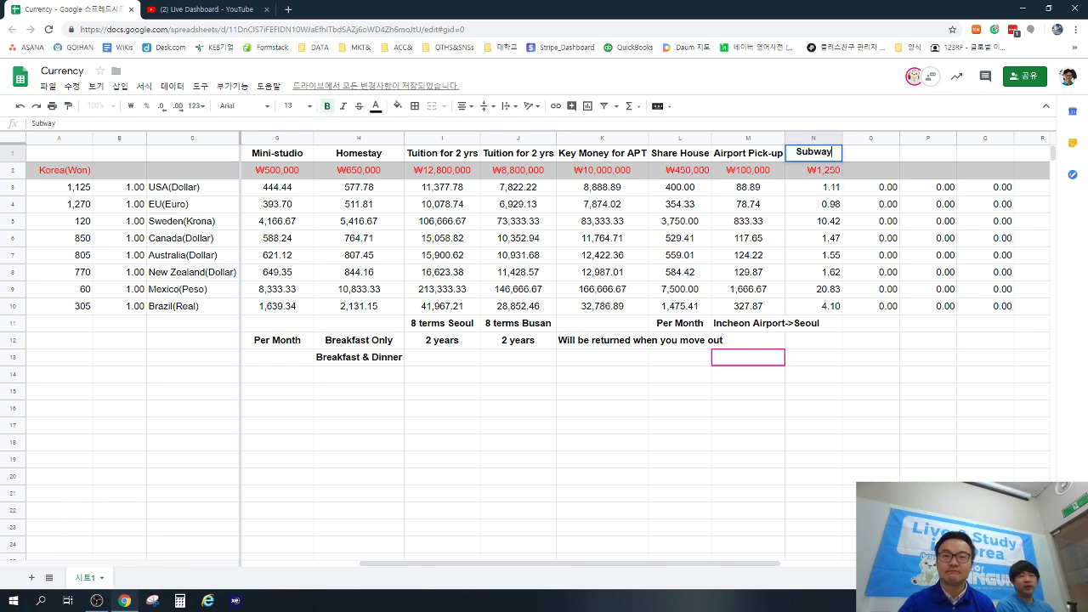
text(/Bus)
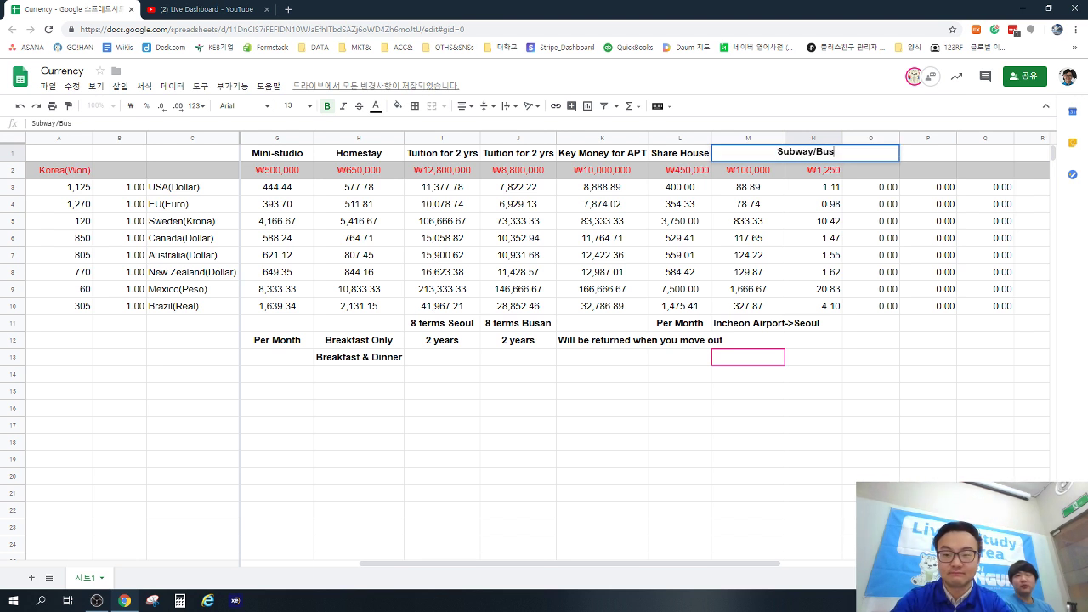
key(Return)
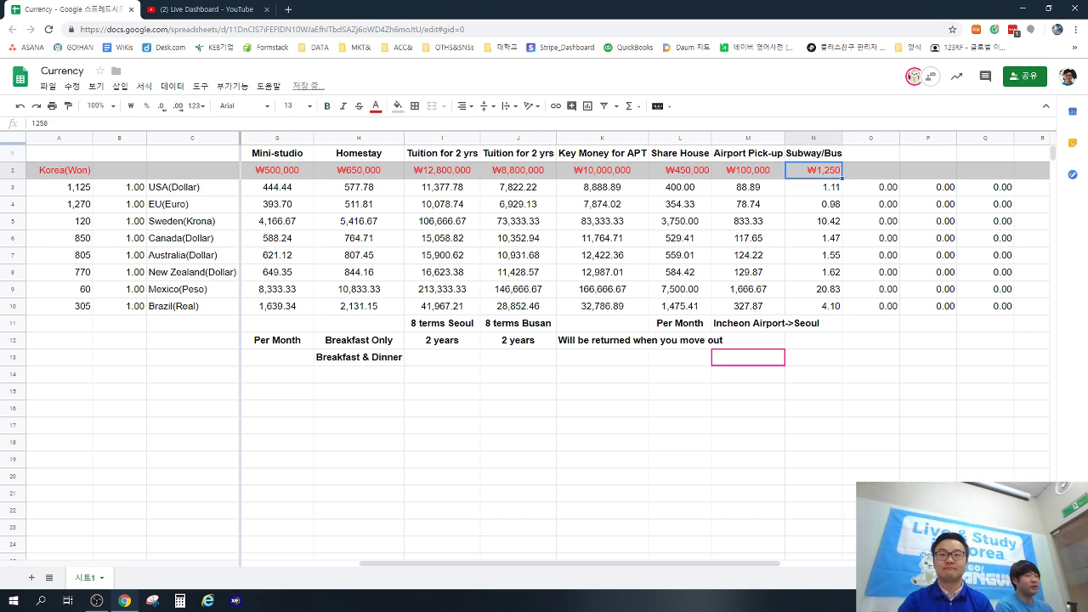
drag(841, 138, 848, 137)
click(876, 374)
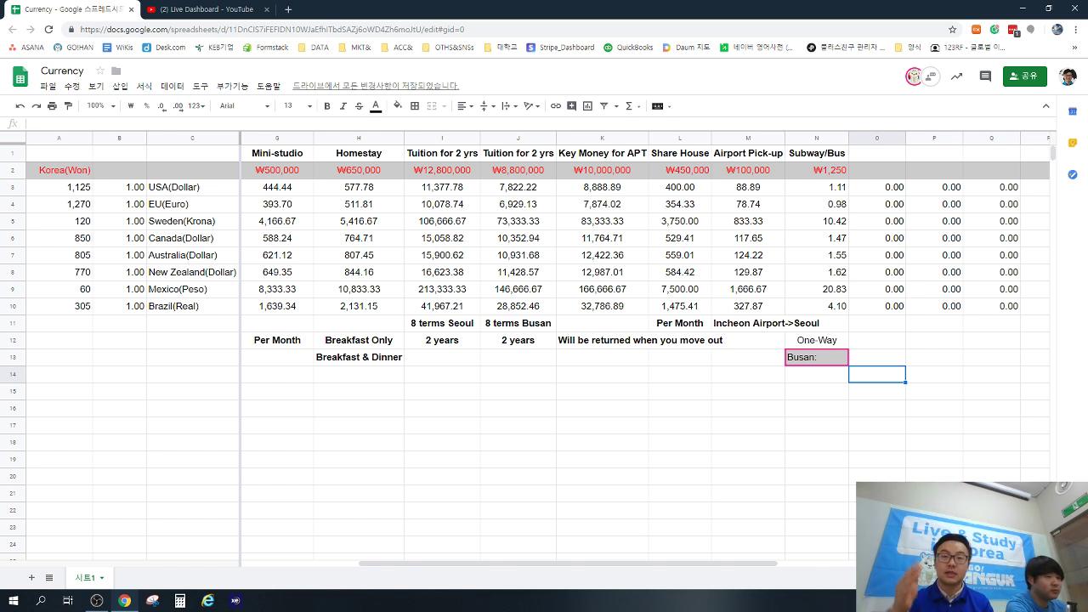
text(₩1,300)
key(Return)
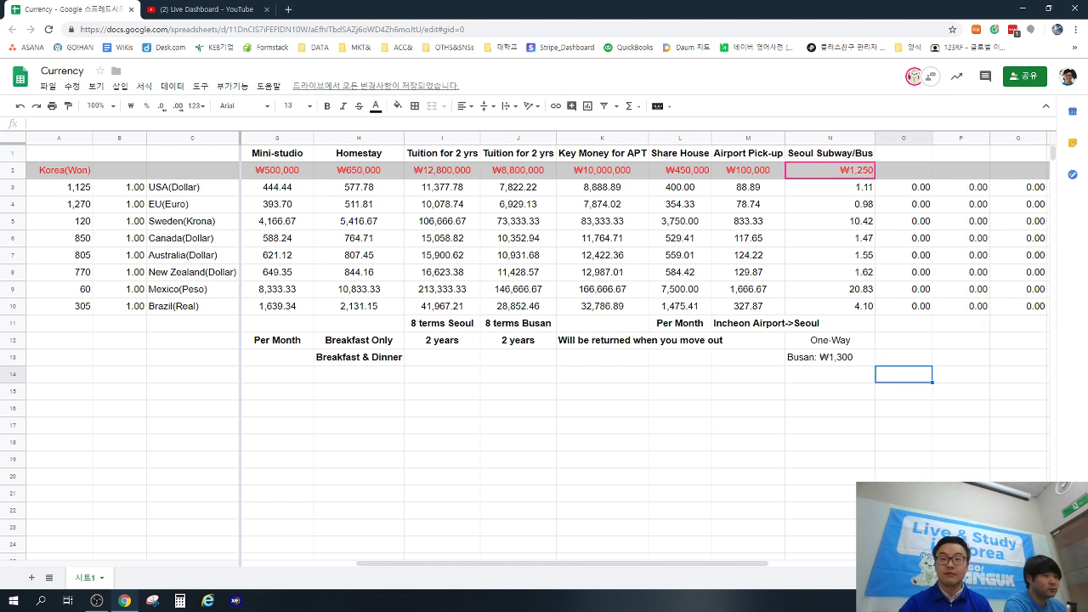
click(903, 425)
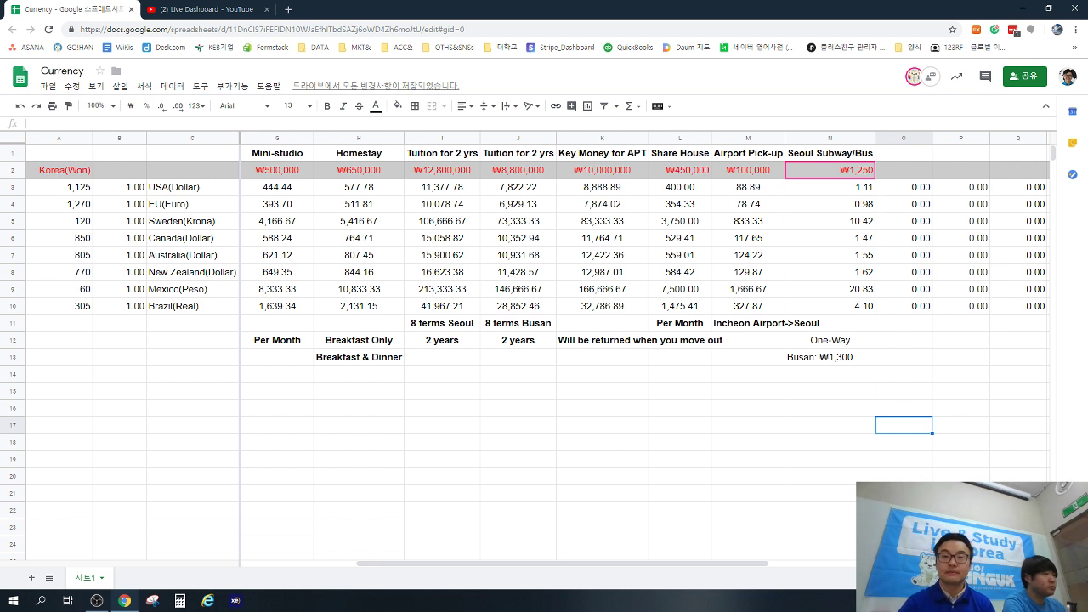
Step: Enter the heading "Fast Train" in cell O1
click(903, 153)
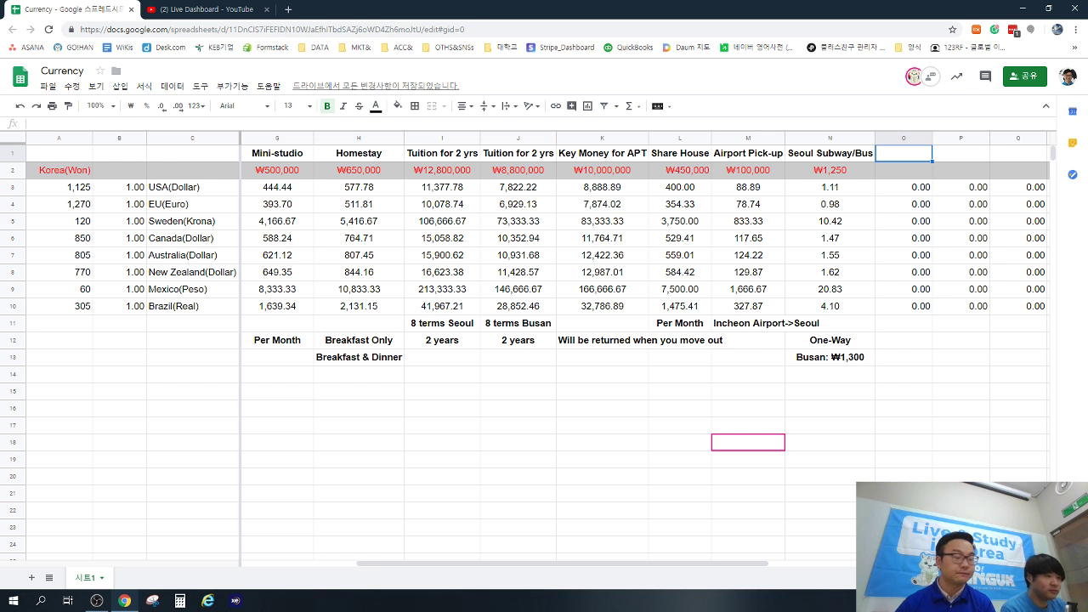
key(Right)
key(Right)
key(Right)
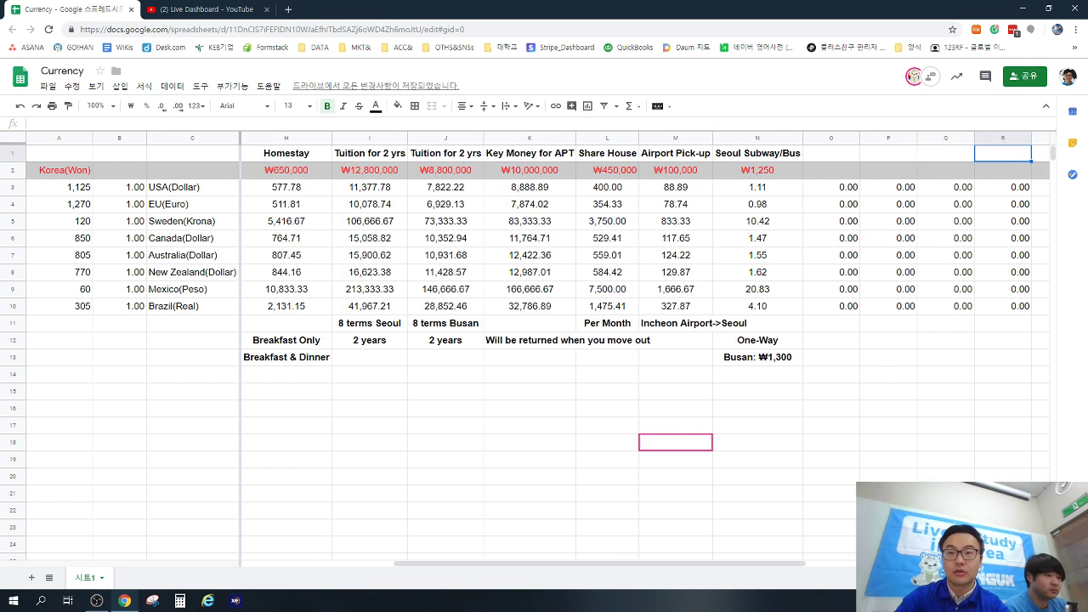
key(Left)
key(Left)
key(Left)
key(Down)
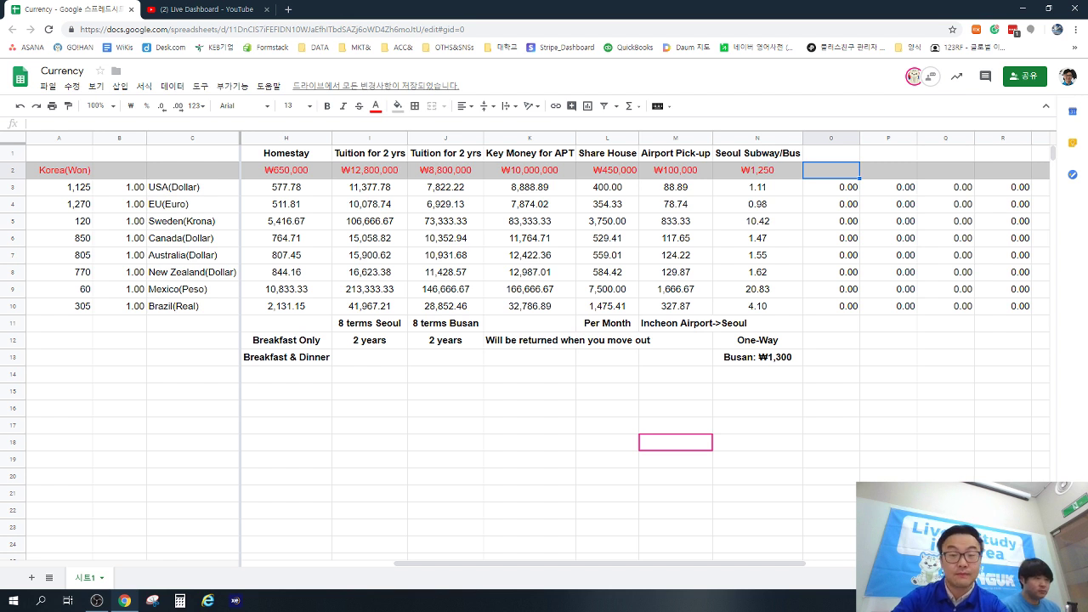
key(Up)
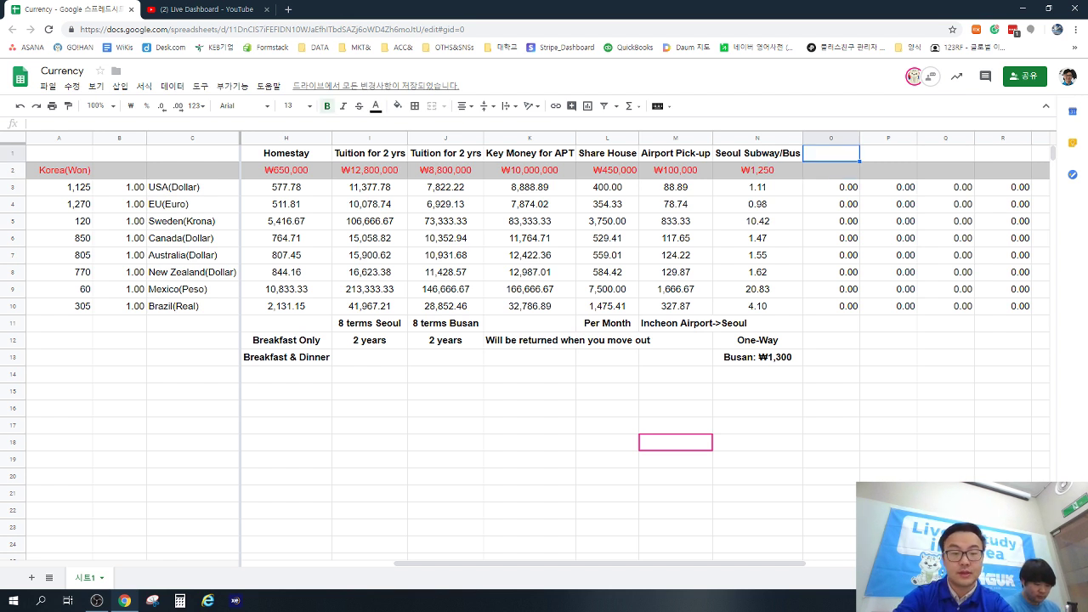
text(Fast)
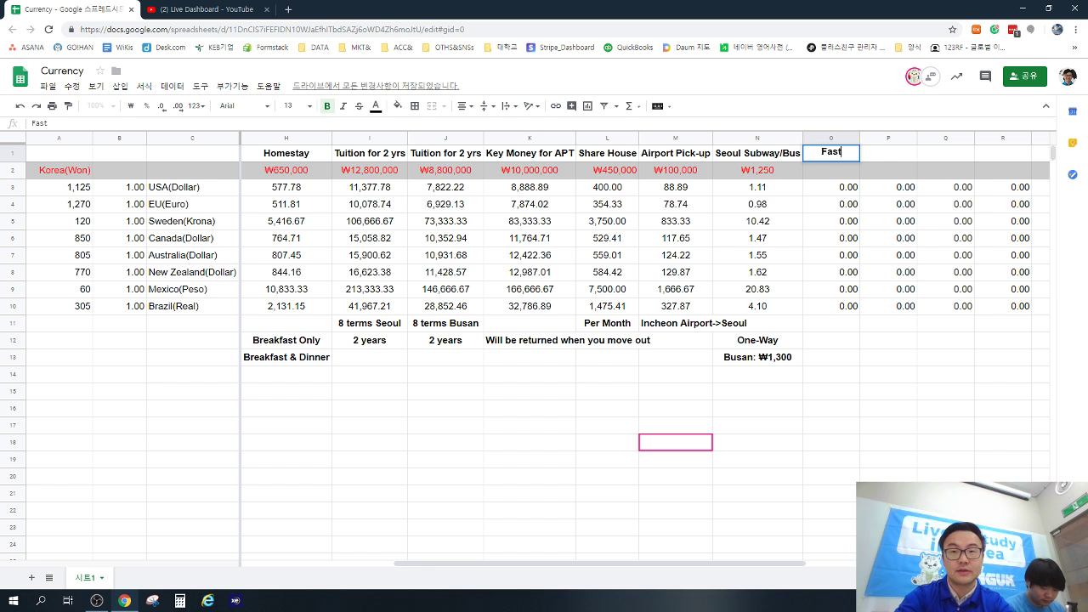
text( Train)
key(Return)
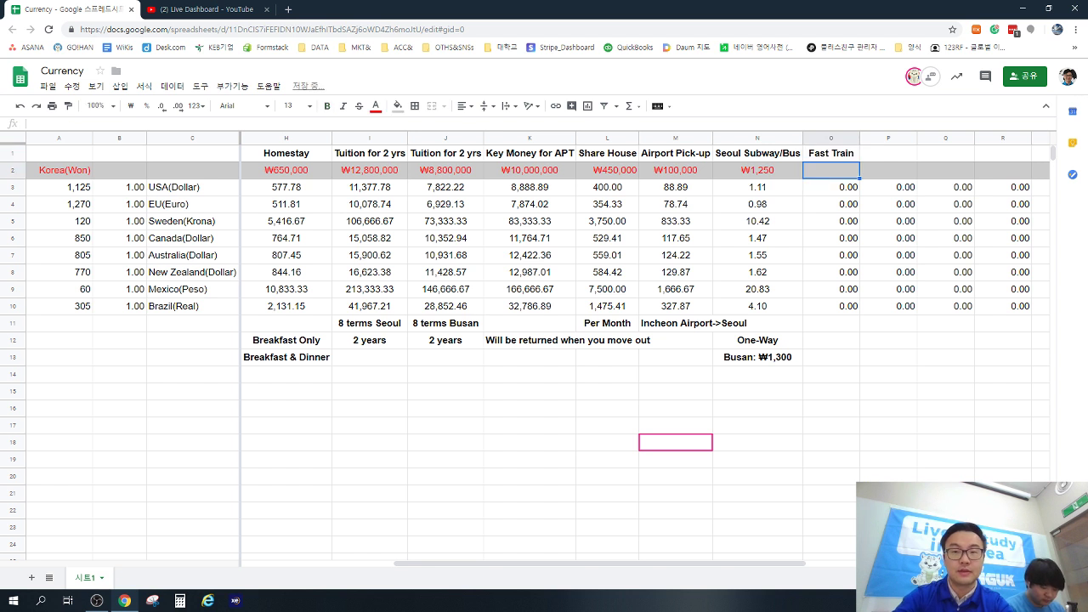
Step: Add the route note "Seoul-Busan" in cell O11 beneath the fast train column
key(Down)
key(Down)
key(Down)
key(Down)
key(Down)
key(Down)
key(Down)
key(Down)
key(Down)
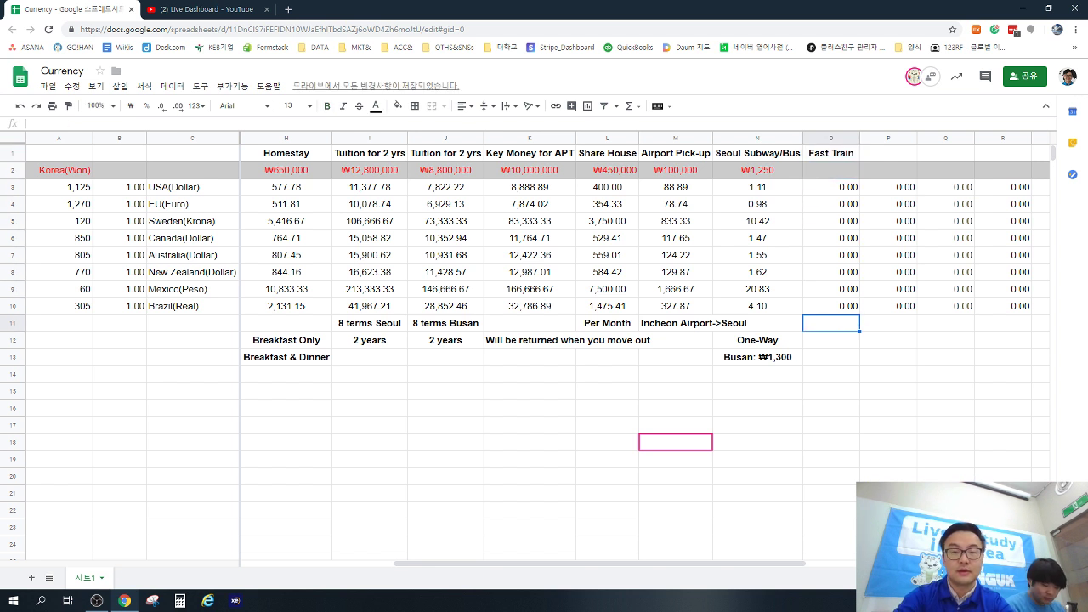
text(Sepil)
key(BackSpace)
key(BackSpace)
key(BackSpace)
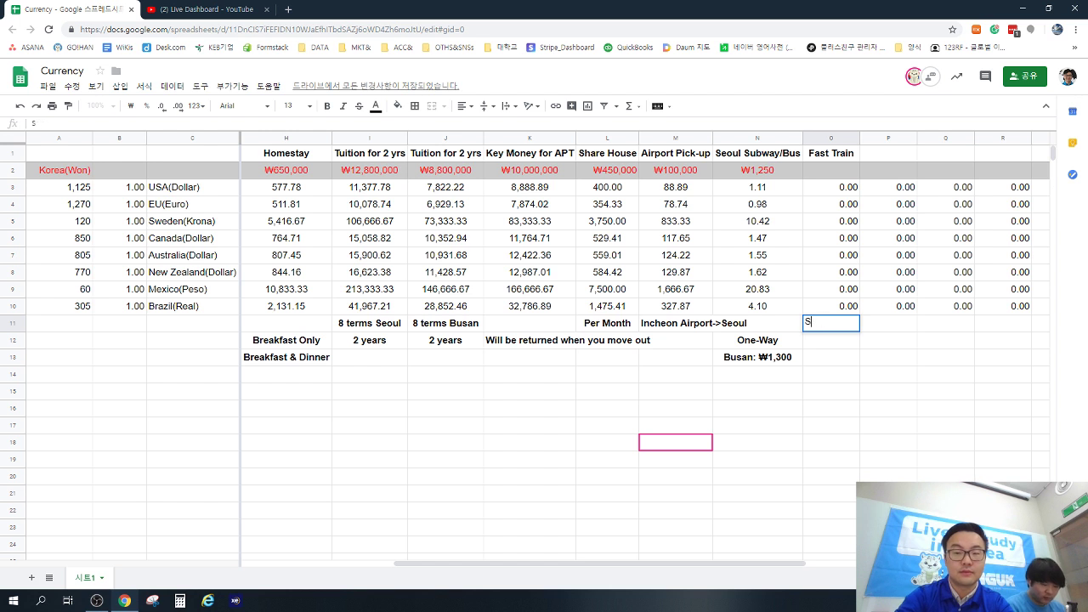
text(eou)
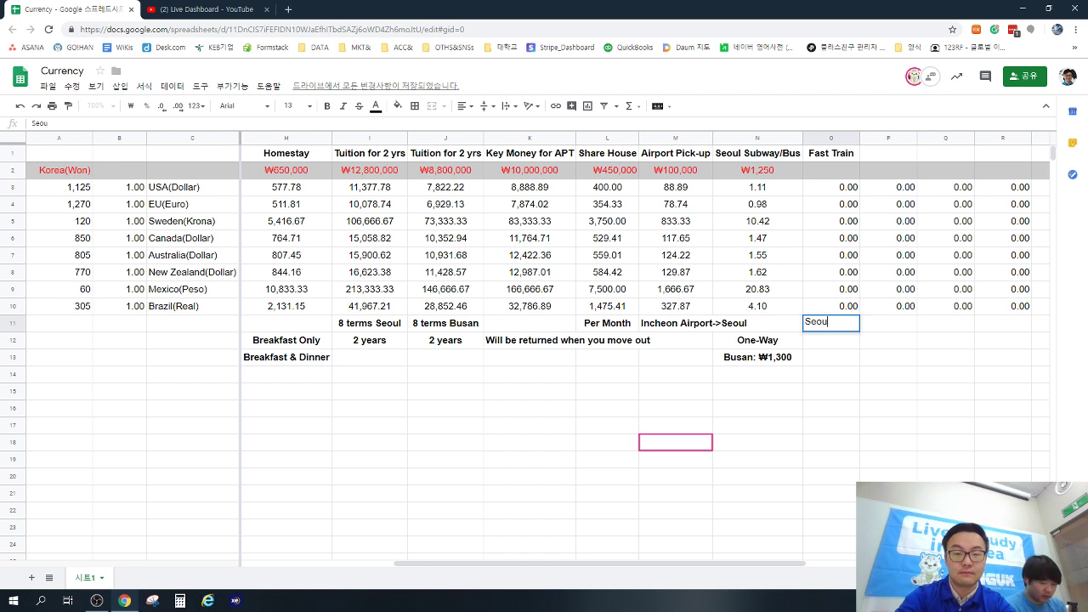
text(l-Busan)
key(Return)
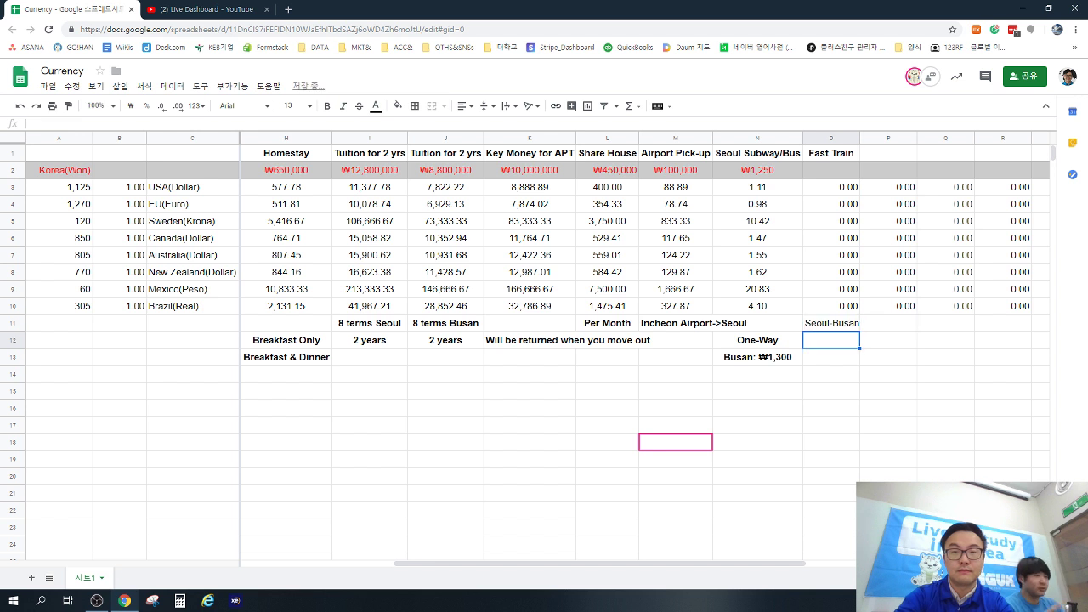
Step: Enter 55000 as the fast train price in won in cell O2
click(830, 170)
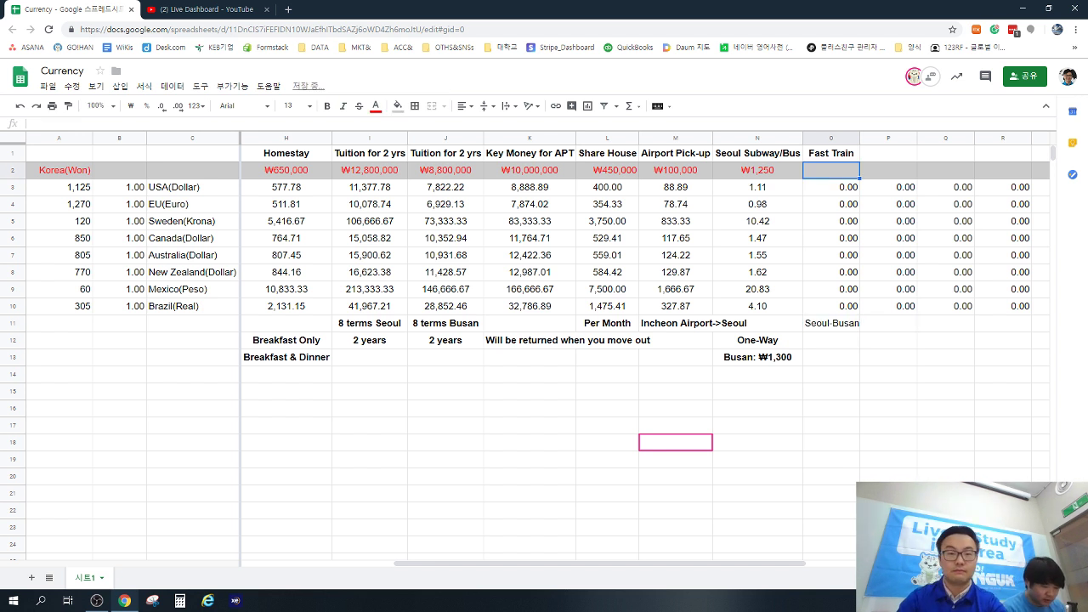
text(55000)
key(Return)
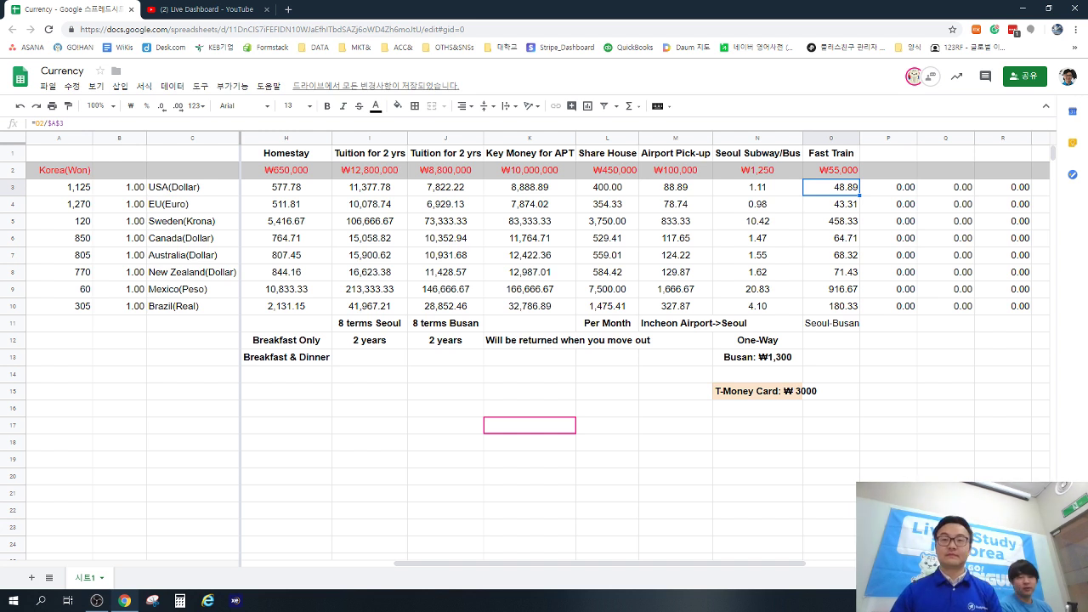
Step: Enter the heading "Food" in cell P1 and 8000 as its won price in cell P2
click(888, 153)
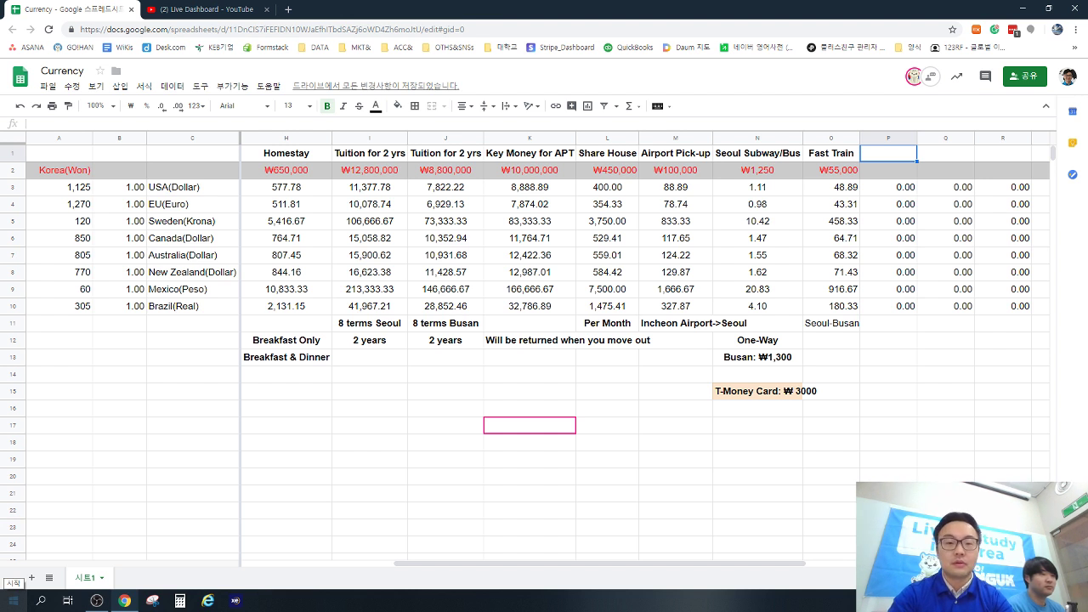
text(Food)
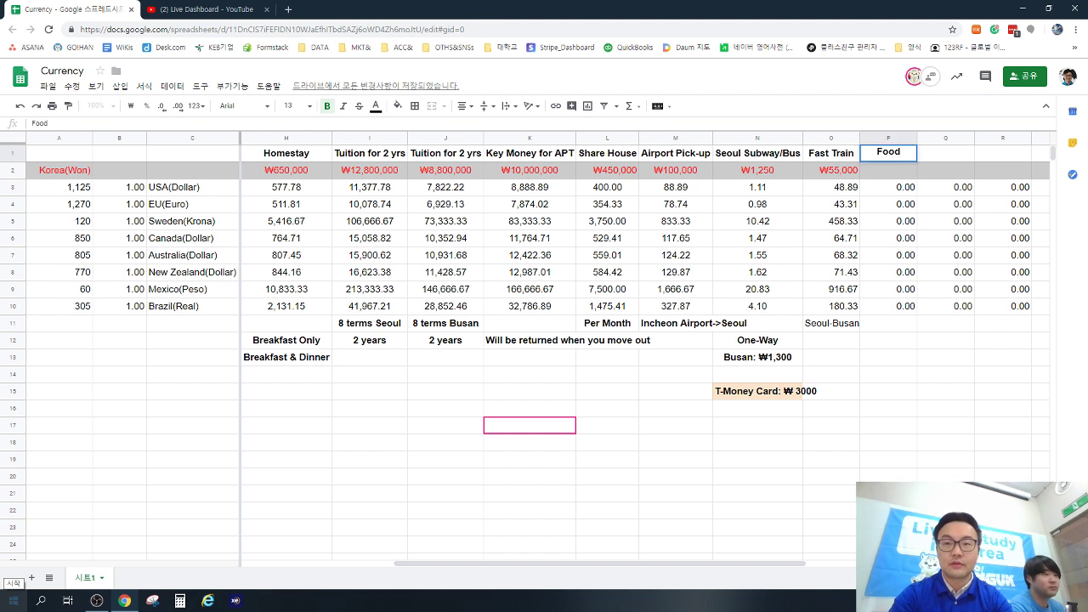
text(-)
key(BackSpace)
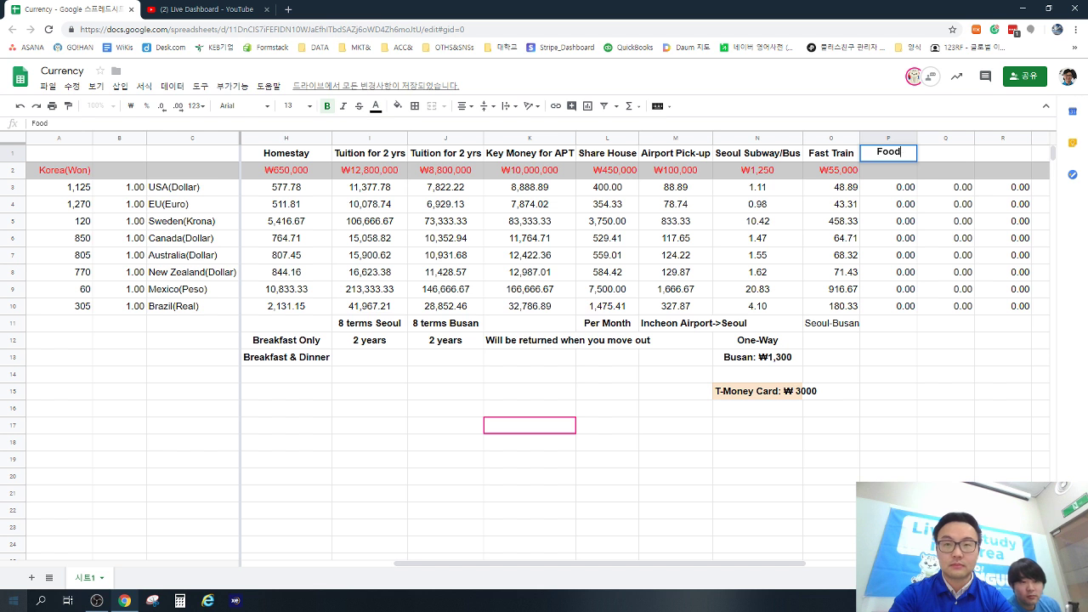
key(Return)
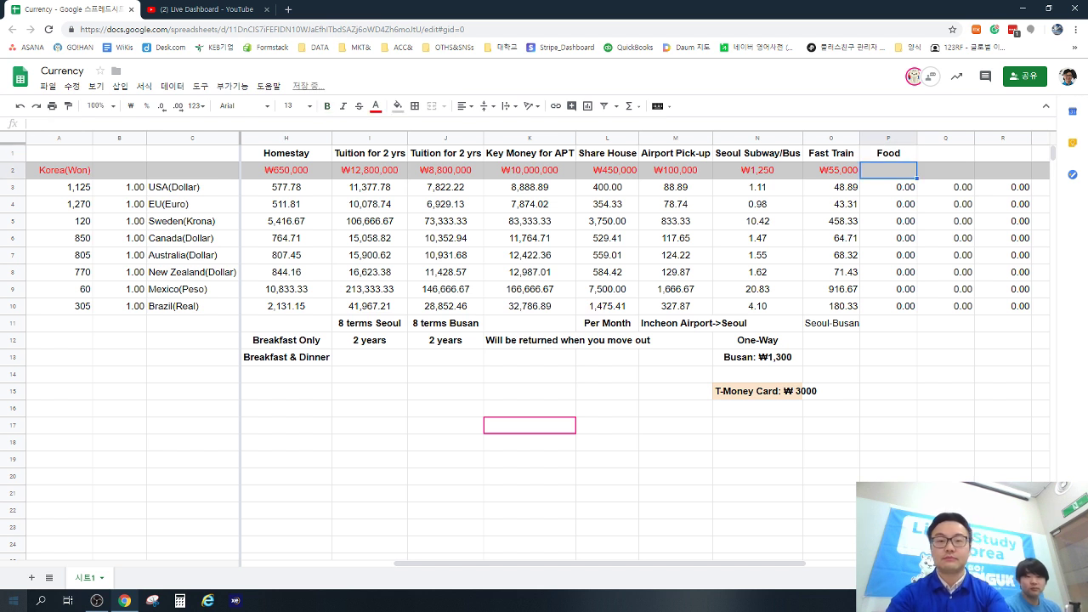
text(8000)
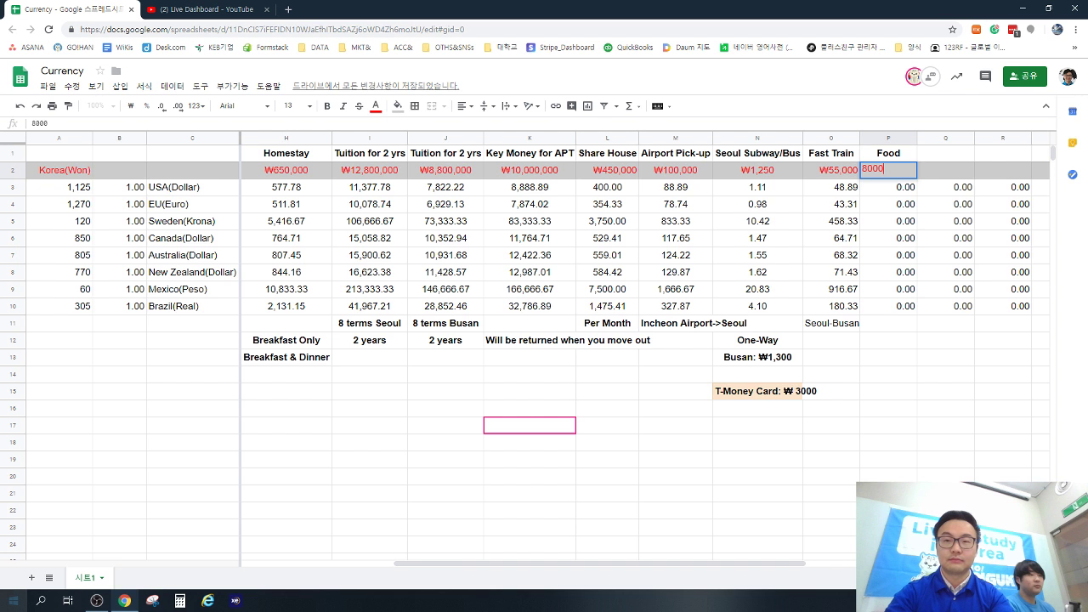
key(Return)
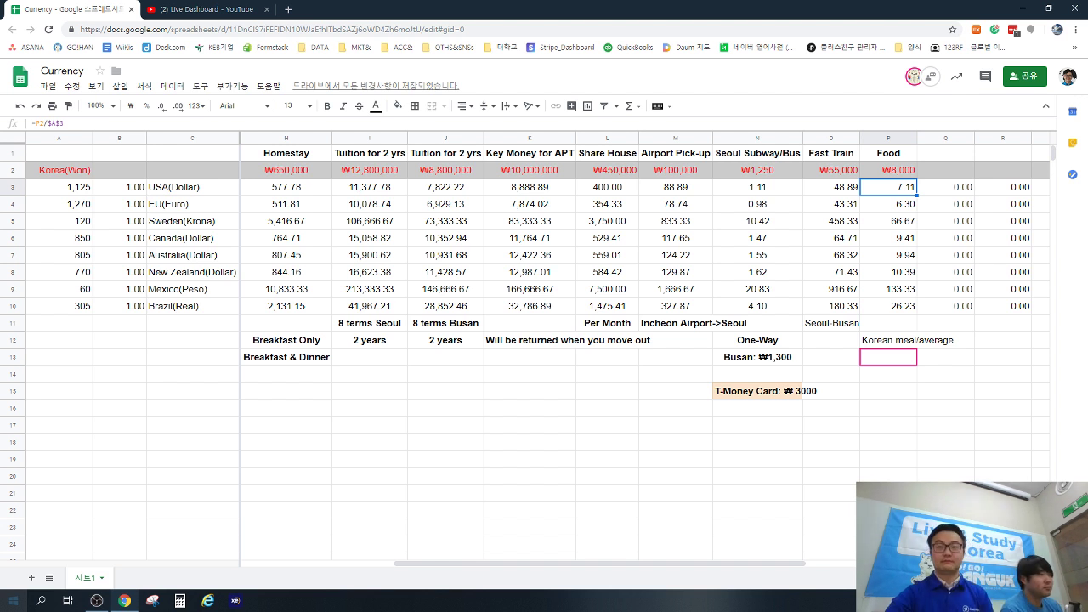
Step: Enter the heading "Beer" in cell Q1 and 4,000 as its won price in cell Q2
key(Up)
key(Right)
key(Up)
text(B)
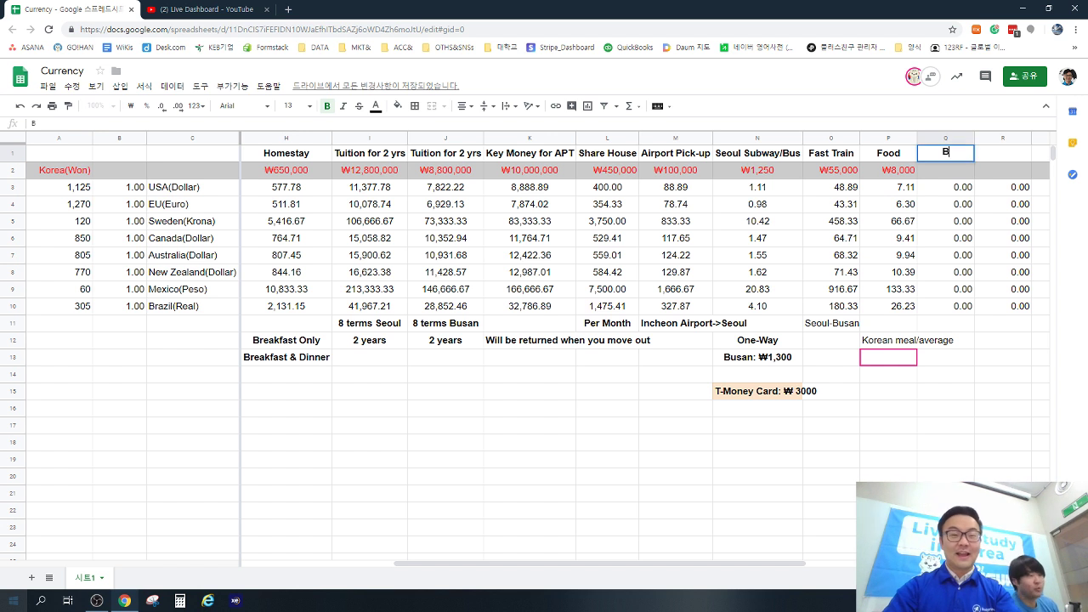
text(eer)
key(Return)
text(4)
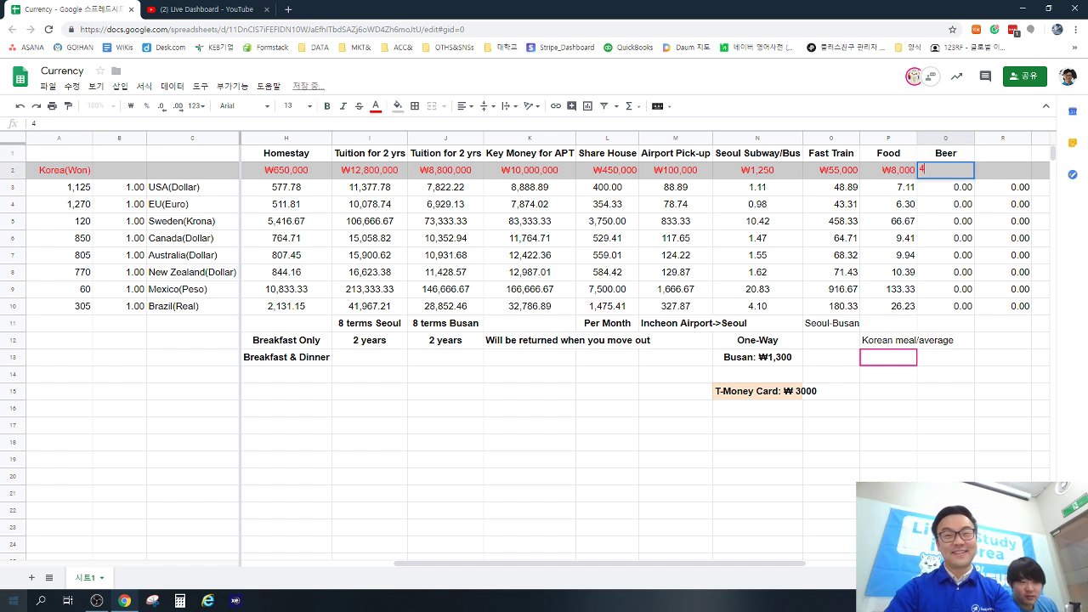
text(,000)
key(Return)
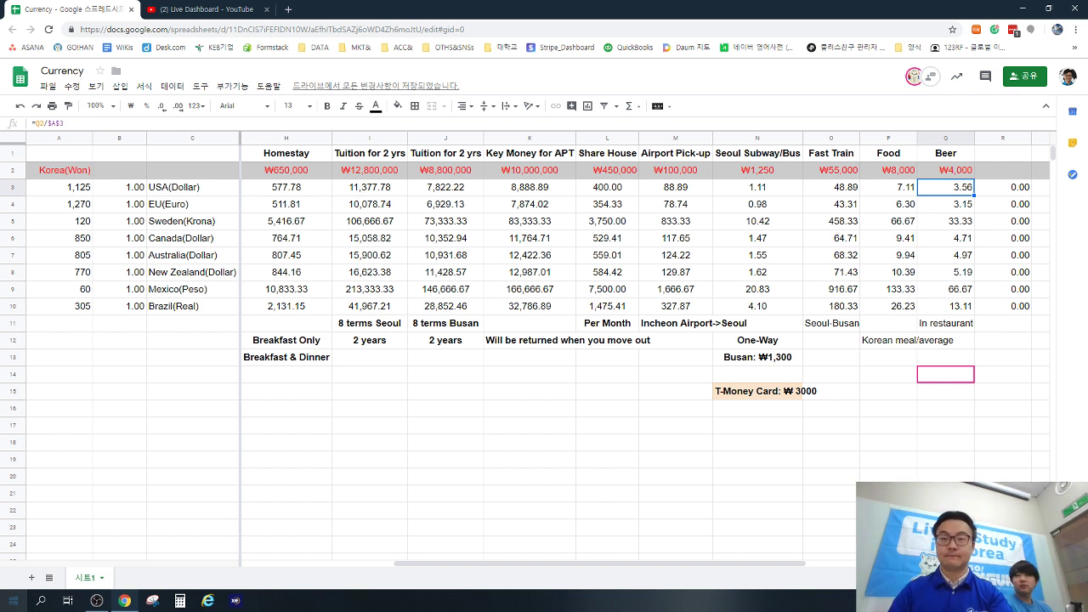
Step: Widen column Q slightly to fit the "In restaurant" note
click(946, 138)
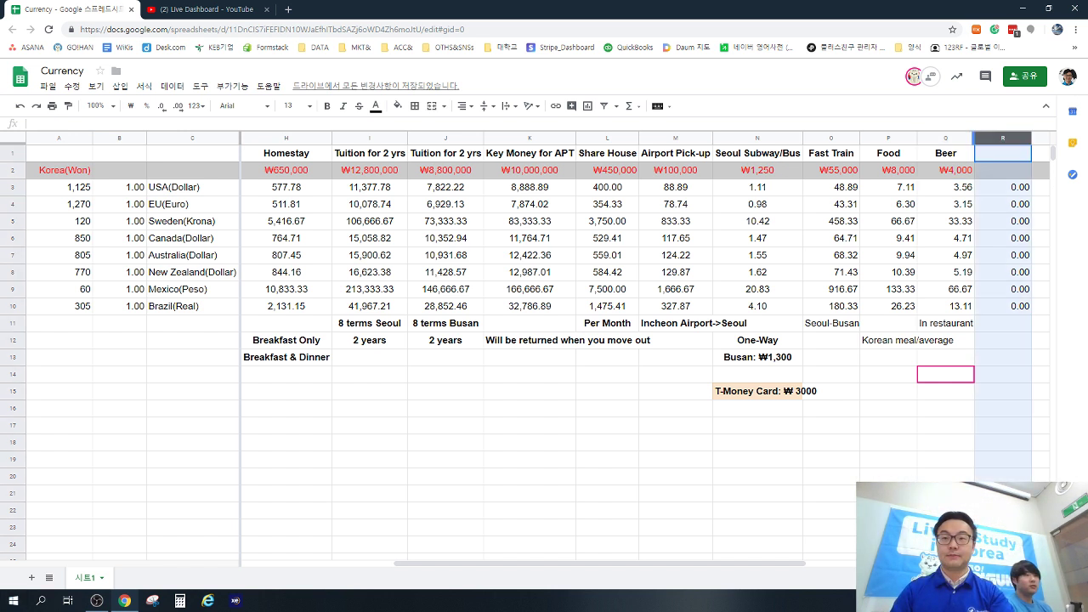
click(946, 390)
click(1004, 323)
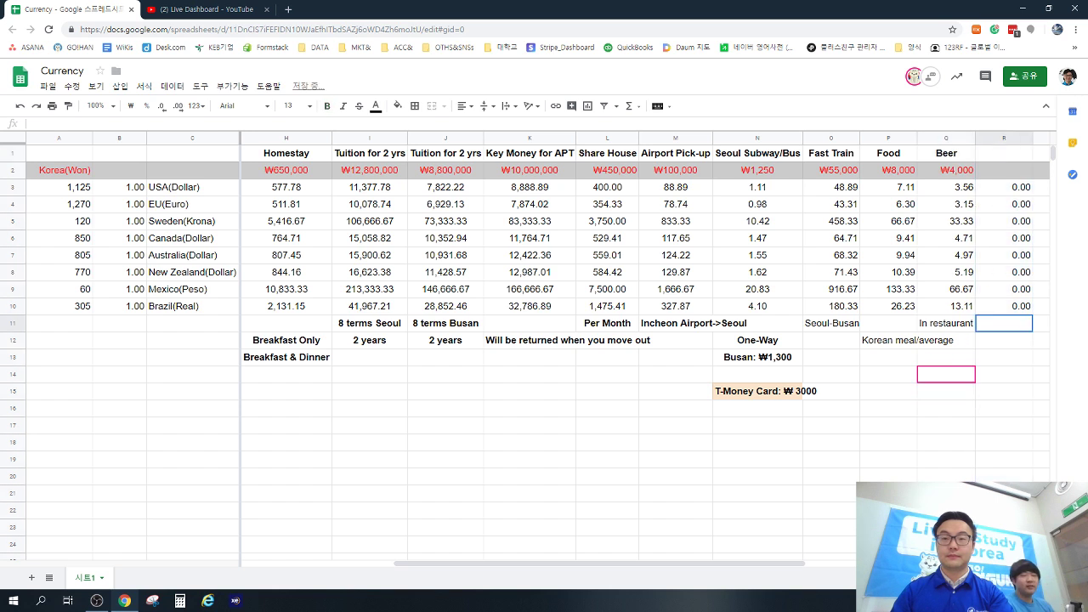
Step: Enter the heading "Cell phone" in cell R1
key(Right)
key(Right)
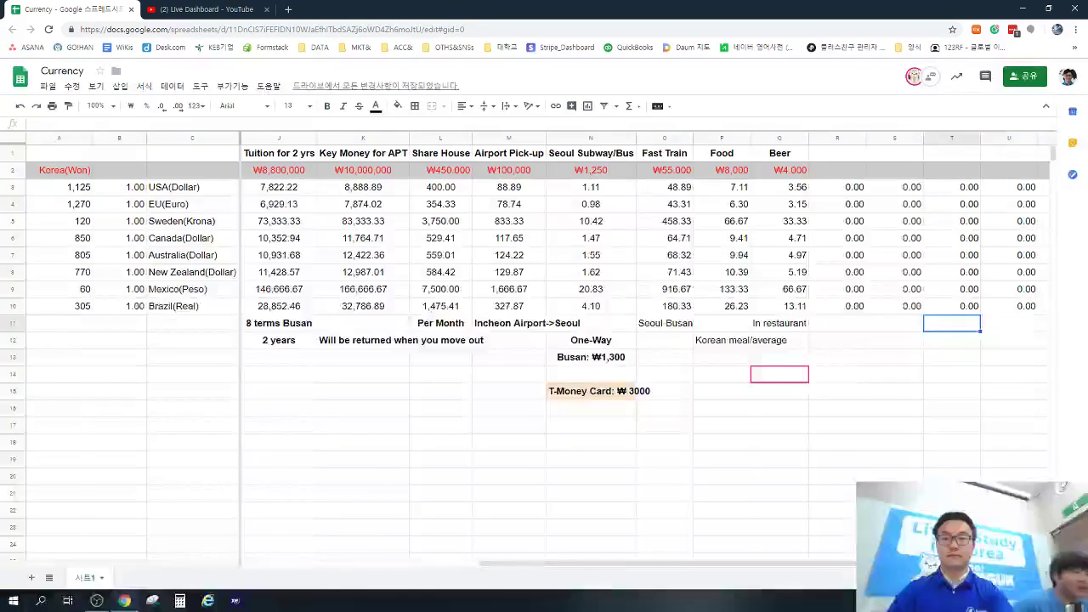
key(Left)
key(Left)
key(Left)
click(837, 323)
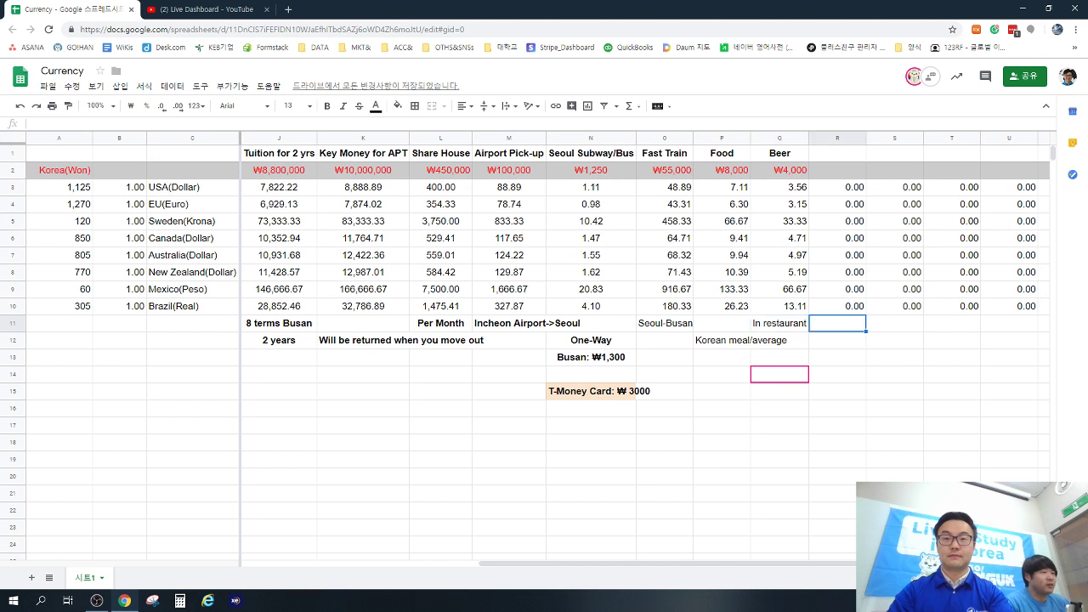
key(Up)
key(Up)
key(Up)
key(Up)
key(Up)
key(Up)
key(Up)
key(Up)
key(Up)
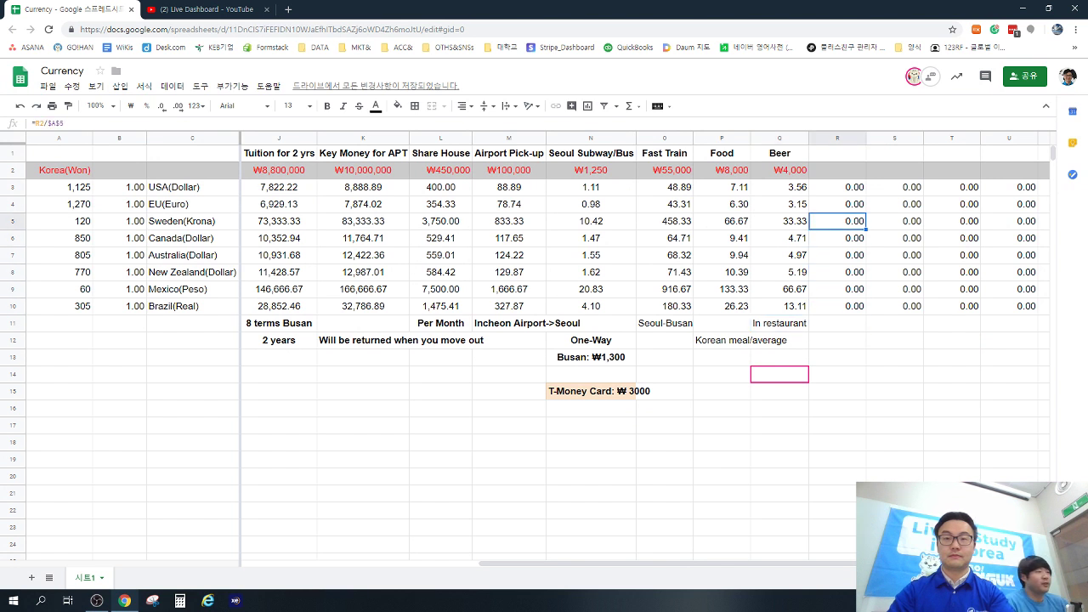
key(Up)
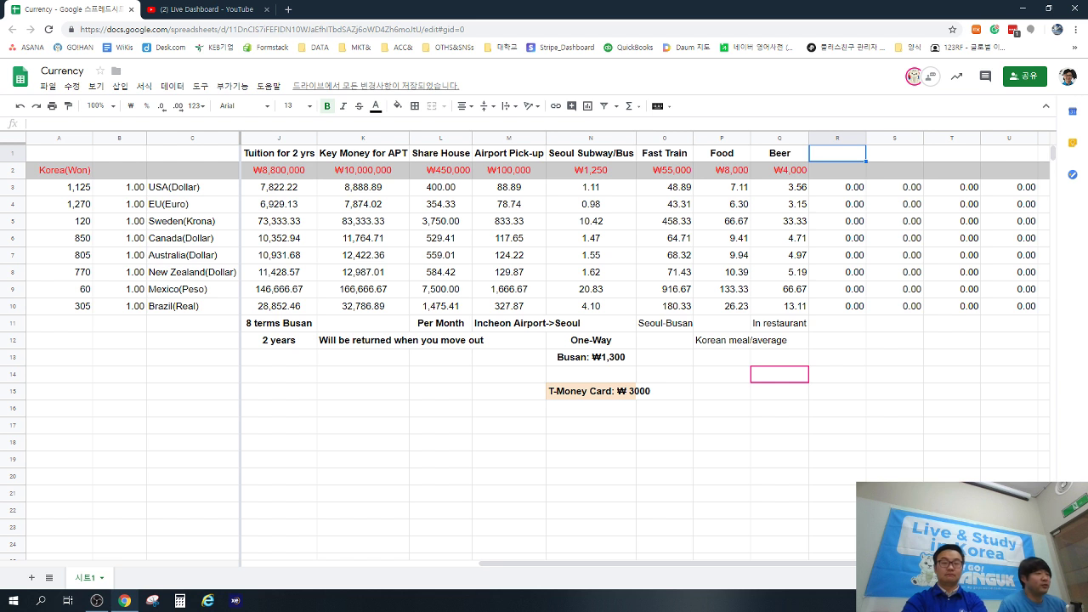
text(Cel)
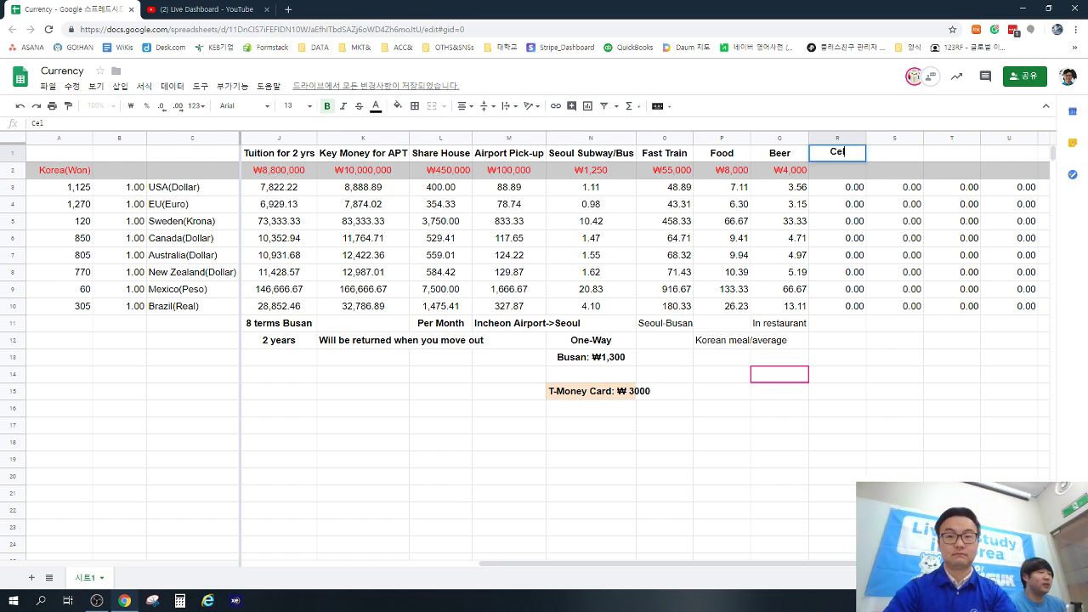
text(l pho)
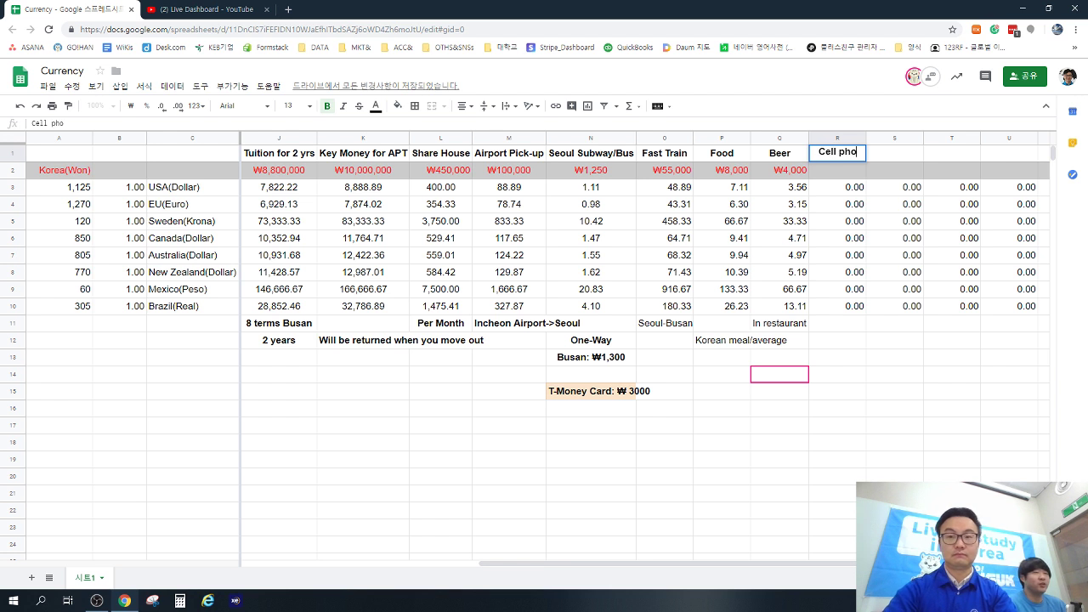
text(ne)
key(Return)
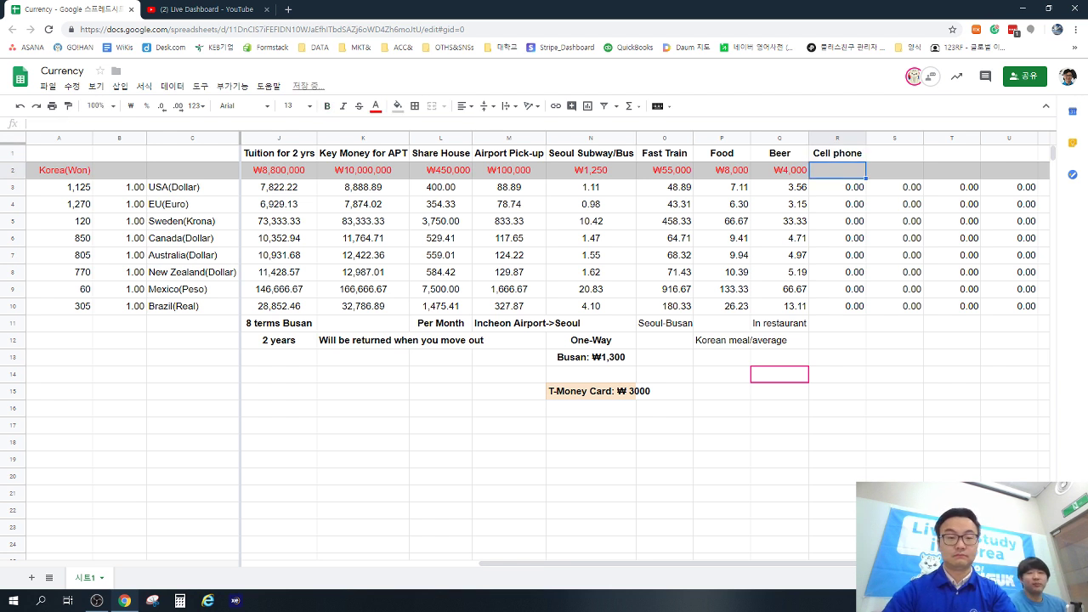
Step: Enter 30000 as the cell phone price in won in cell R2
text(4)
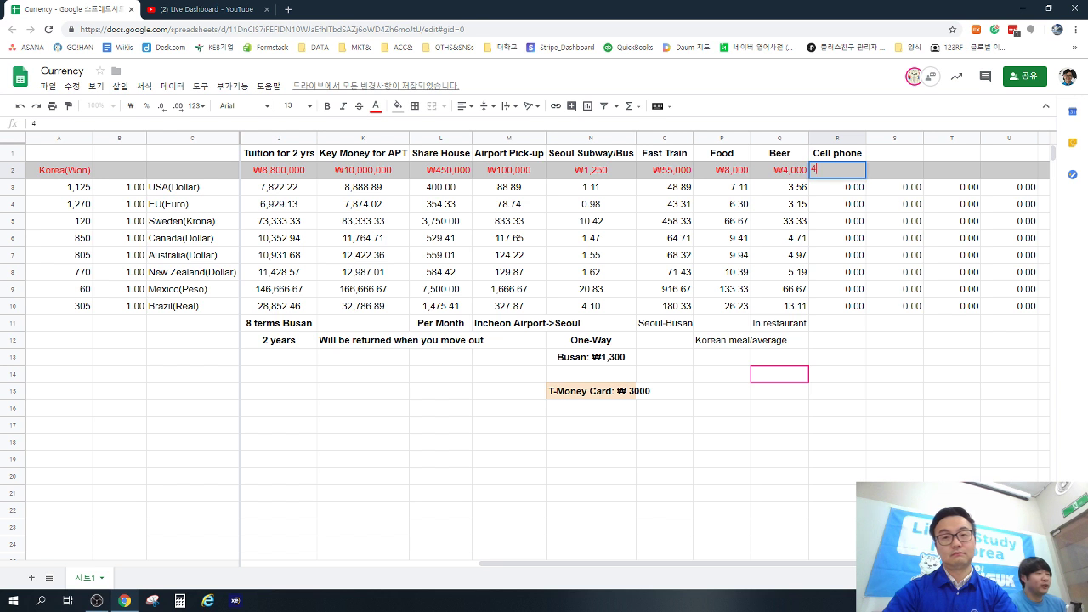
key(BackSpace)
text(30000)
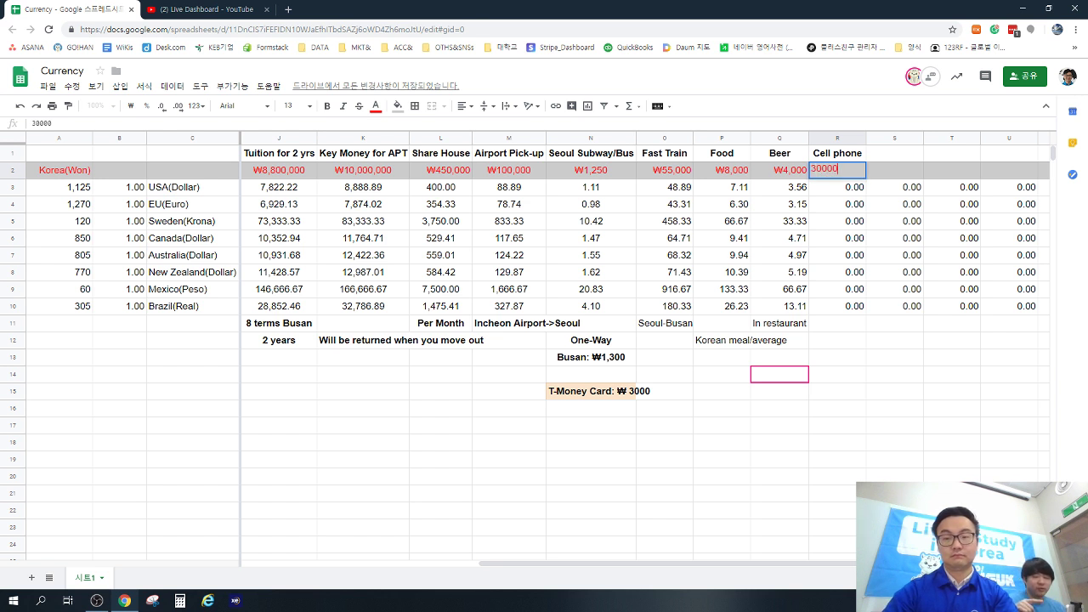
key(Return)
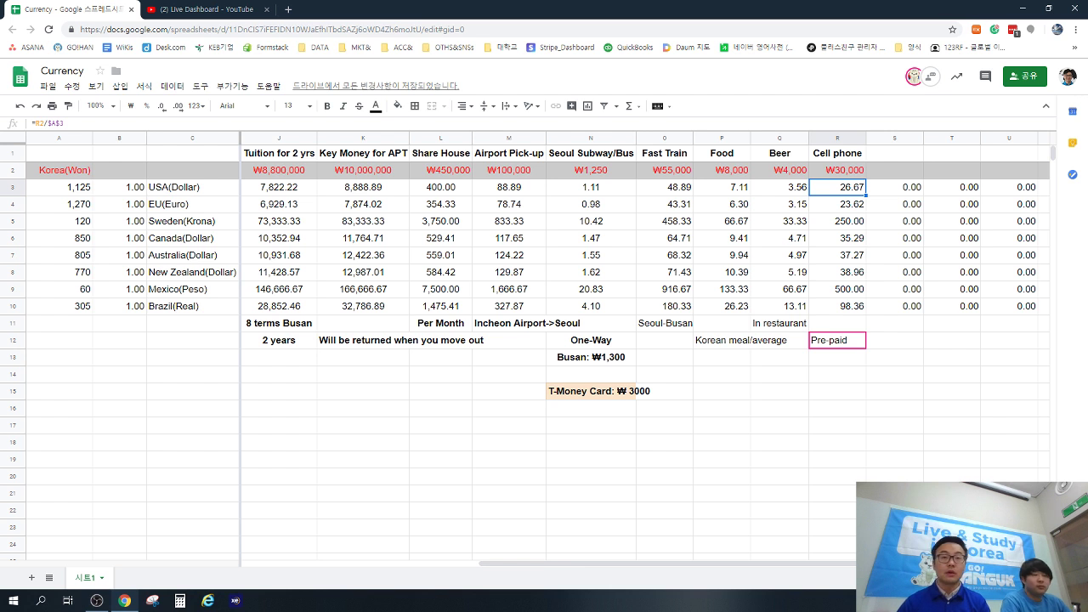
Step: Enter the heading "Insurance" in cell S1 and 130000 as its won price in cell S2
key(Up)
key(Right)
key(Up)
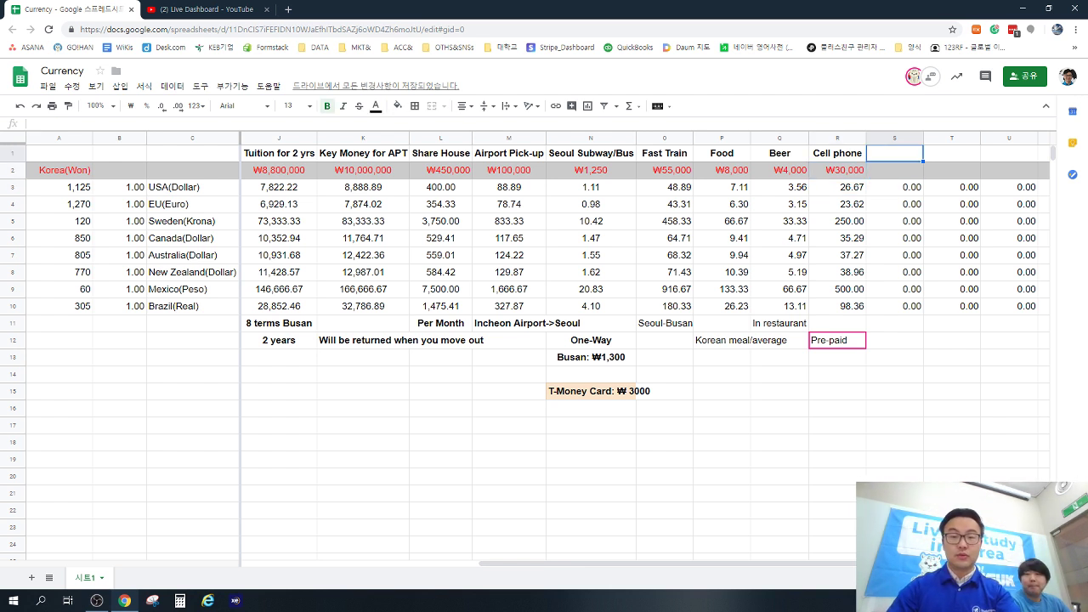
text(Insuranc)
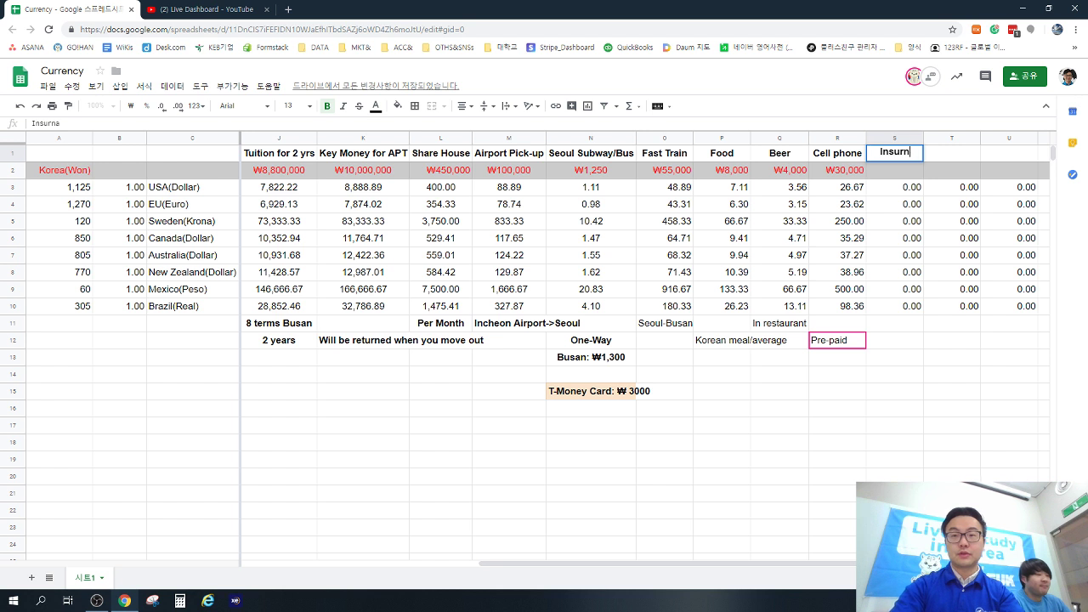
text(e)
key(Return)
text(1)
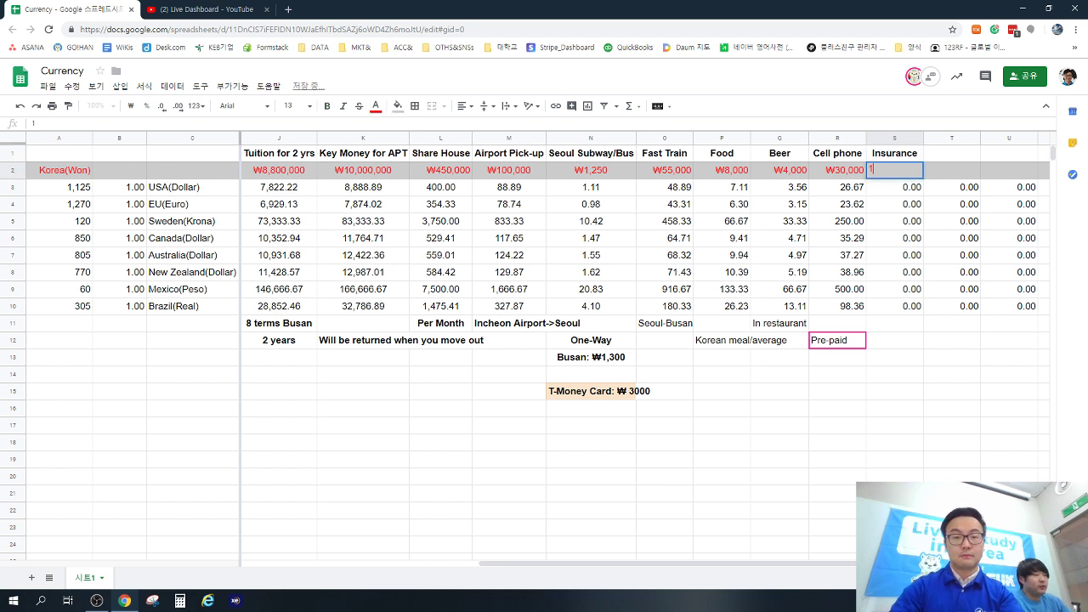
text(30000)
key(Return)
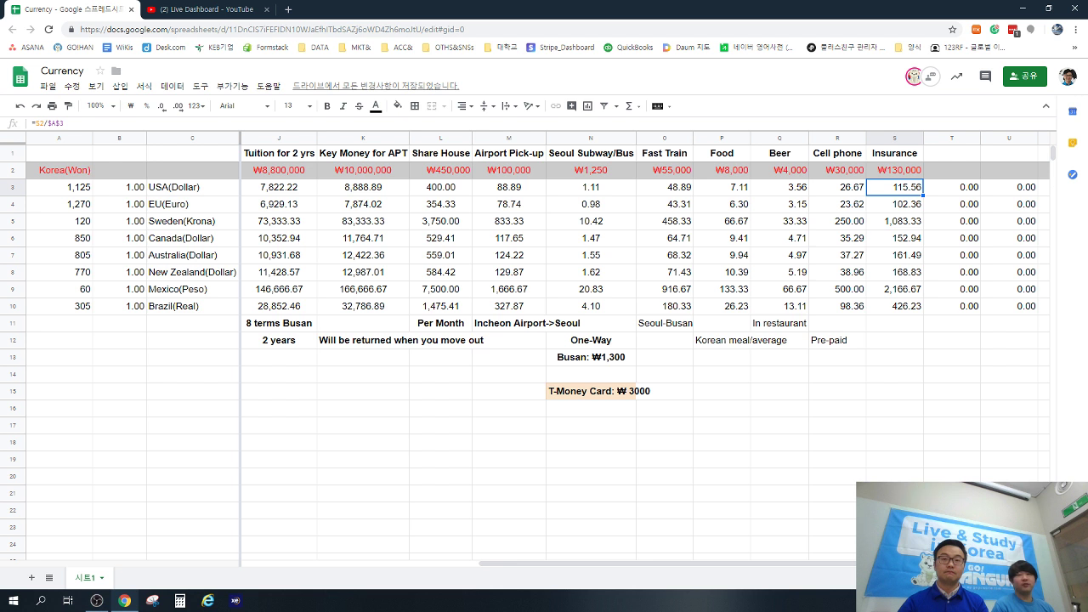
Step: Enter the heading "Utility" in cell T1 and 50,000 as its won price in cell T2
click(952, 153)
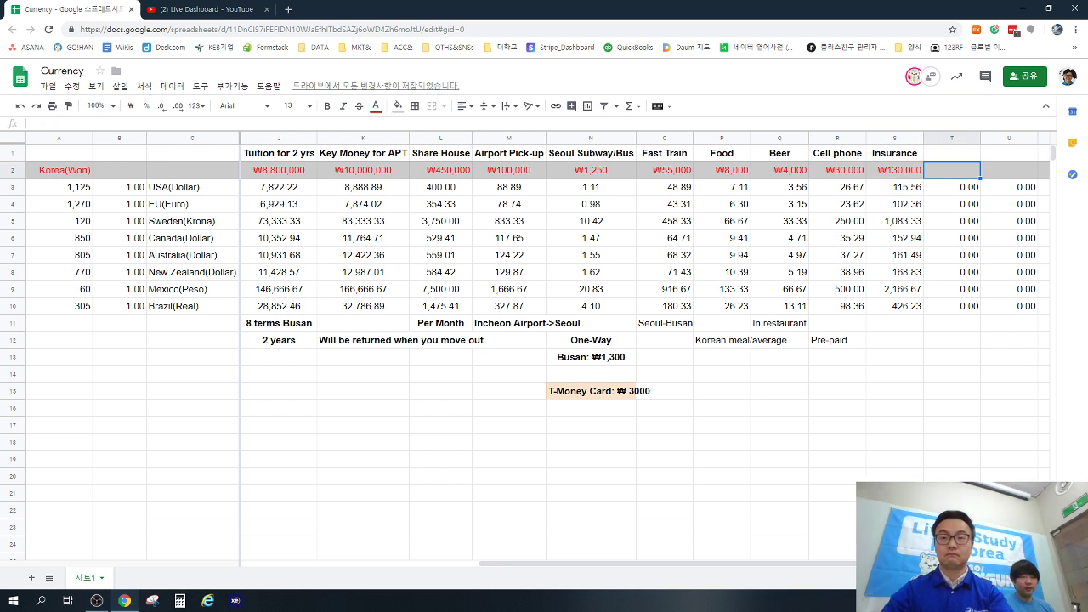
text(Uyil)
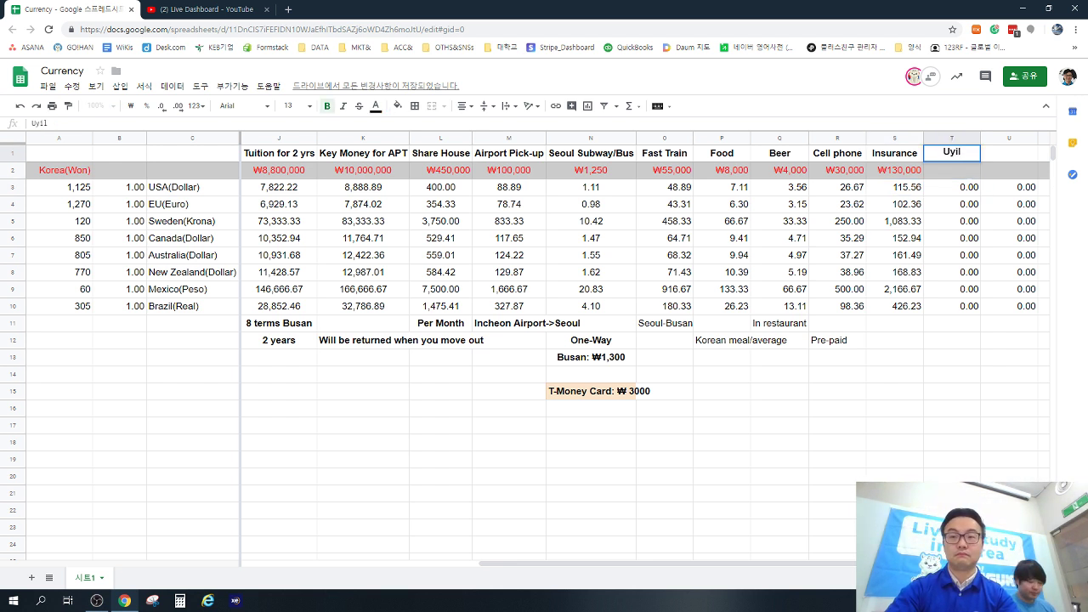
key(BackSpace)
key(BackSpace)
key(BackSpace)
text(tiliyu)
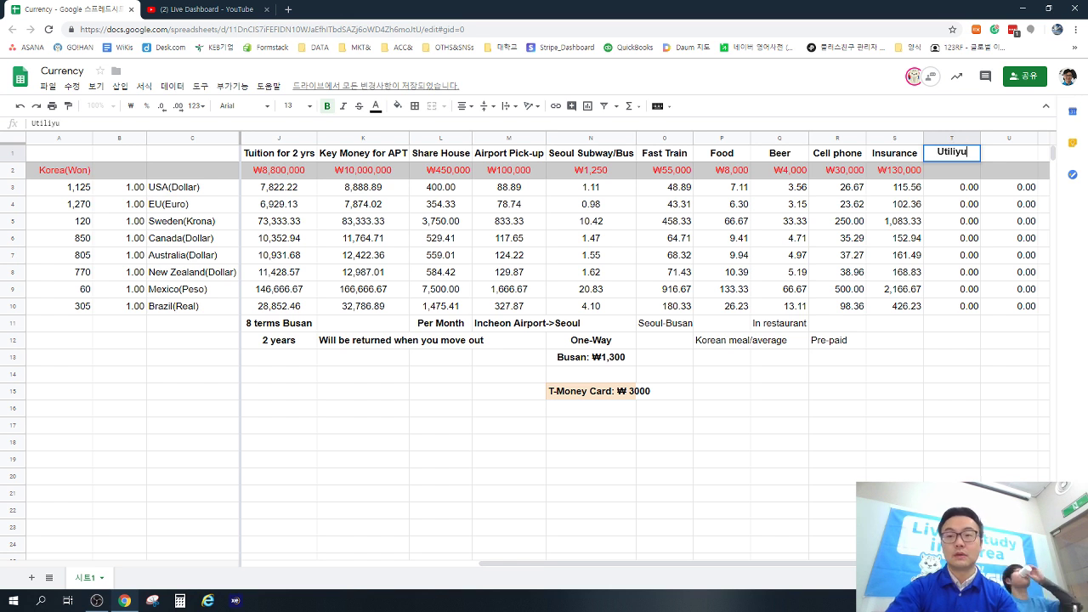
key(BackSpace)
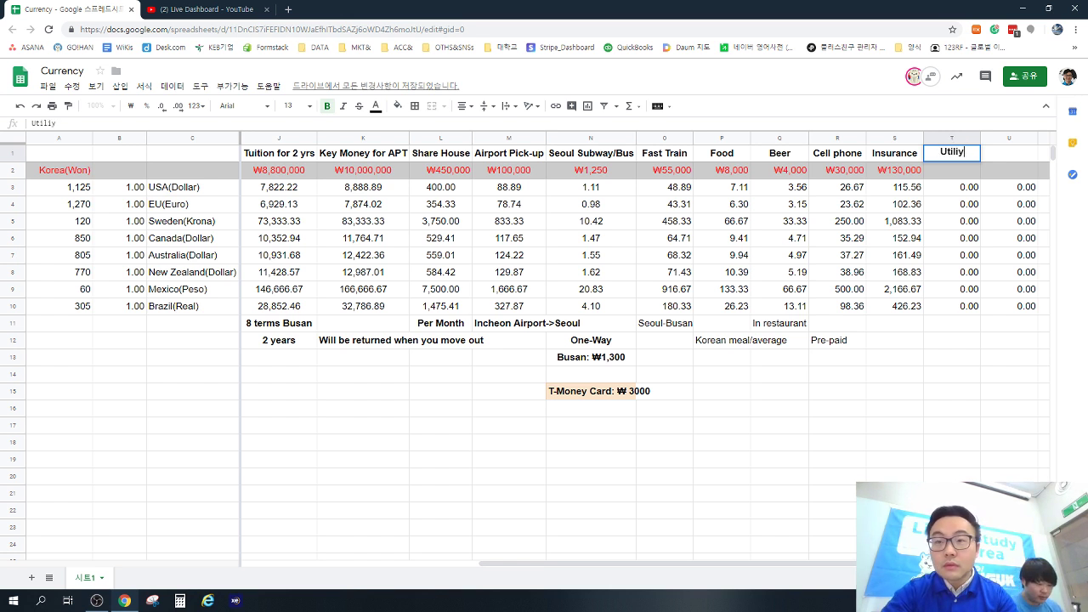
key(BackSpace)
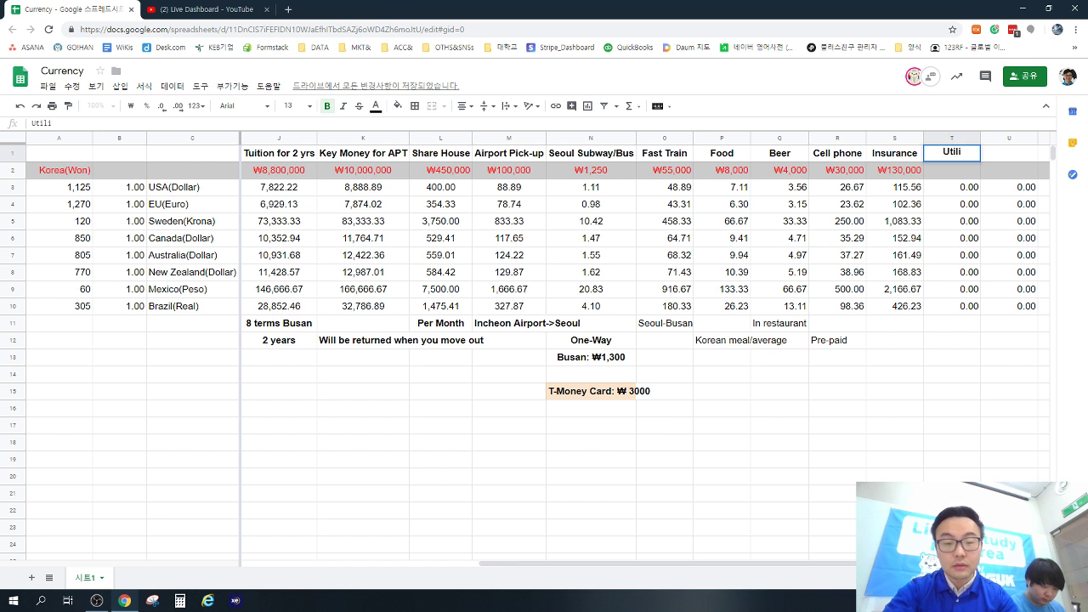
text(ty)
key(Return)
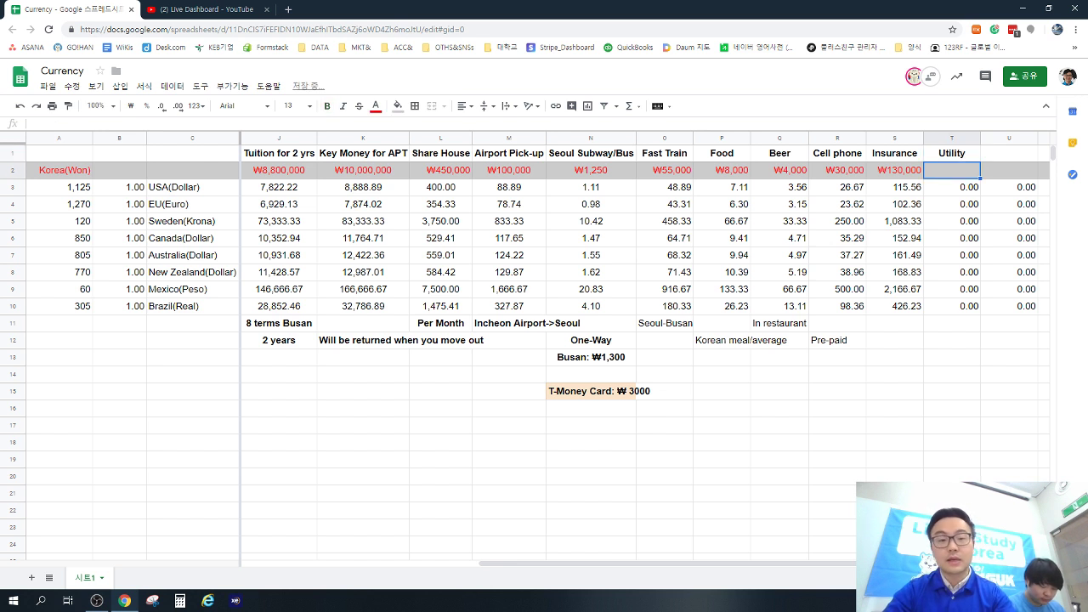
text(50,000)
key(Return)
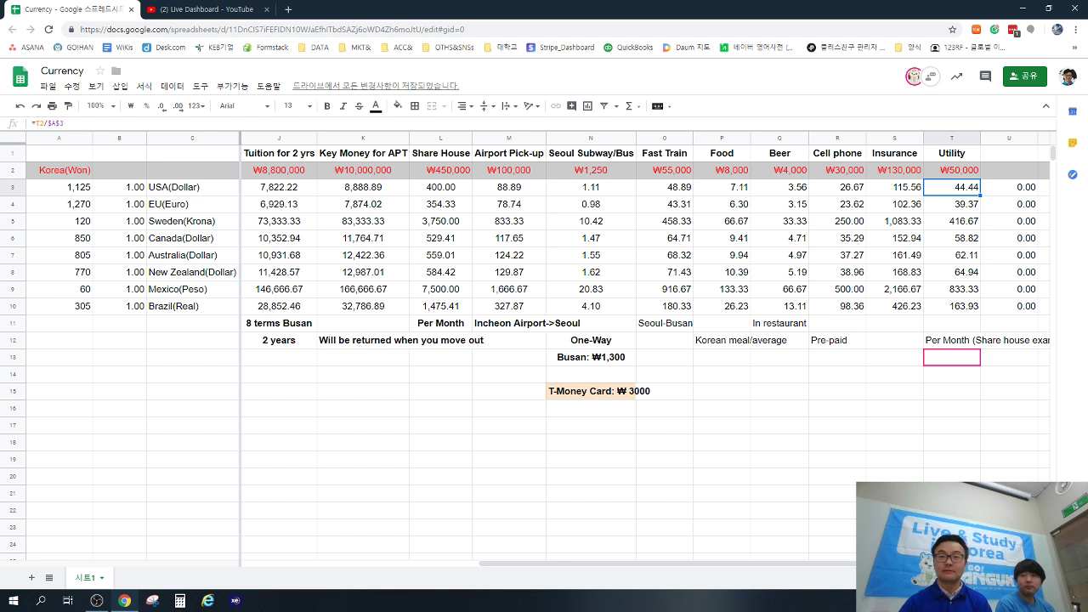
Step: Enter the heading "Book" in cell U1 and 13,000 as its won price in cell U2
key(Right)
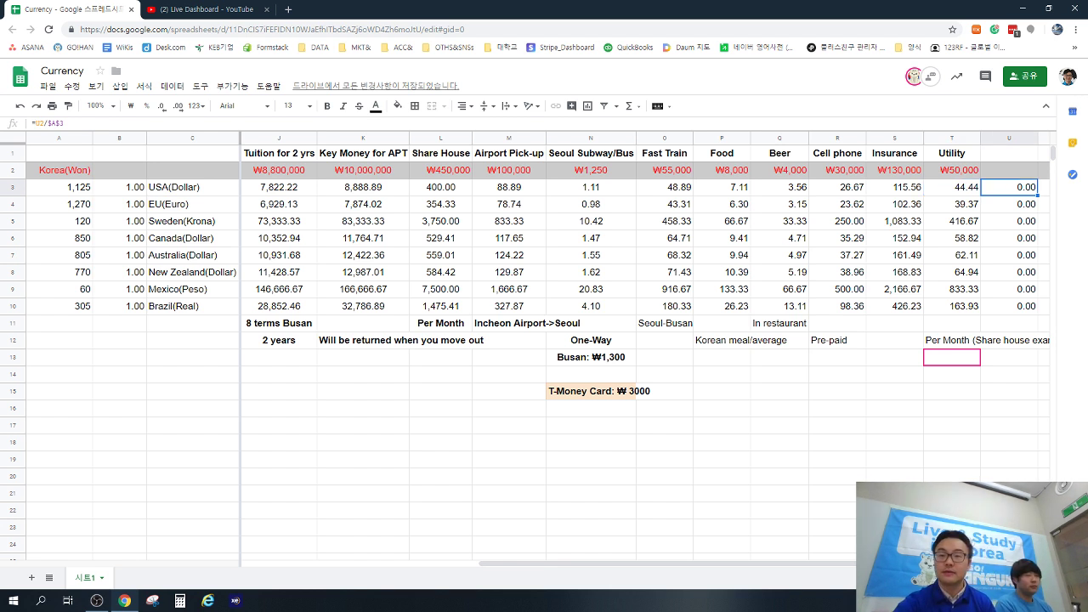
key(Right)
key(Right)
key(Left)
key(Left)
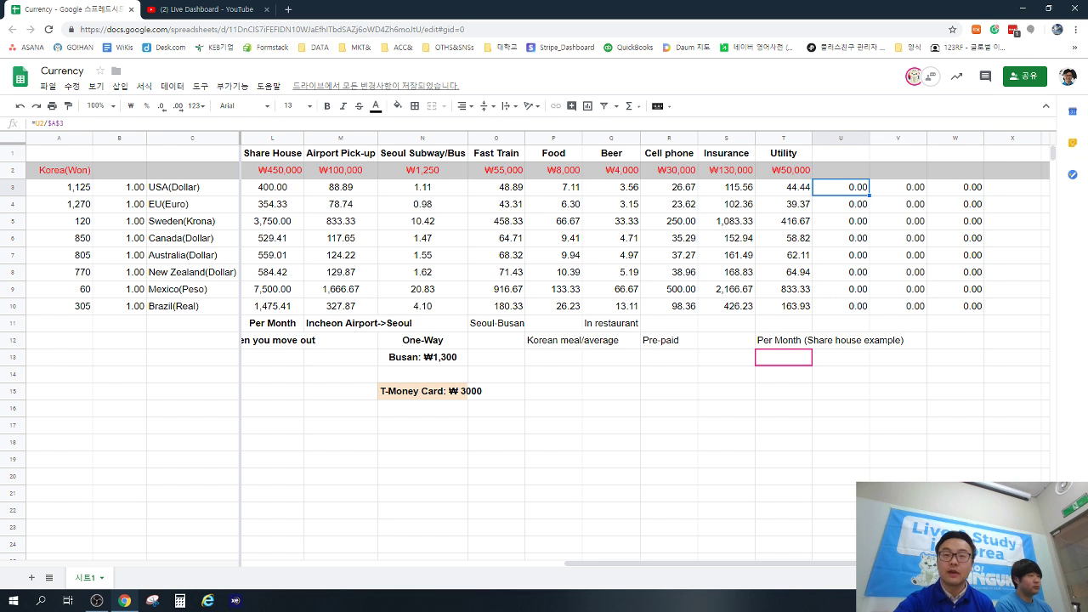
key(Up)
key(Up)
key(Down)
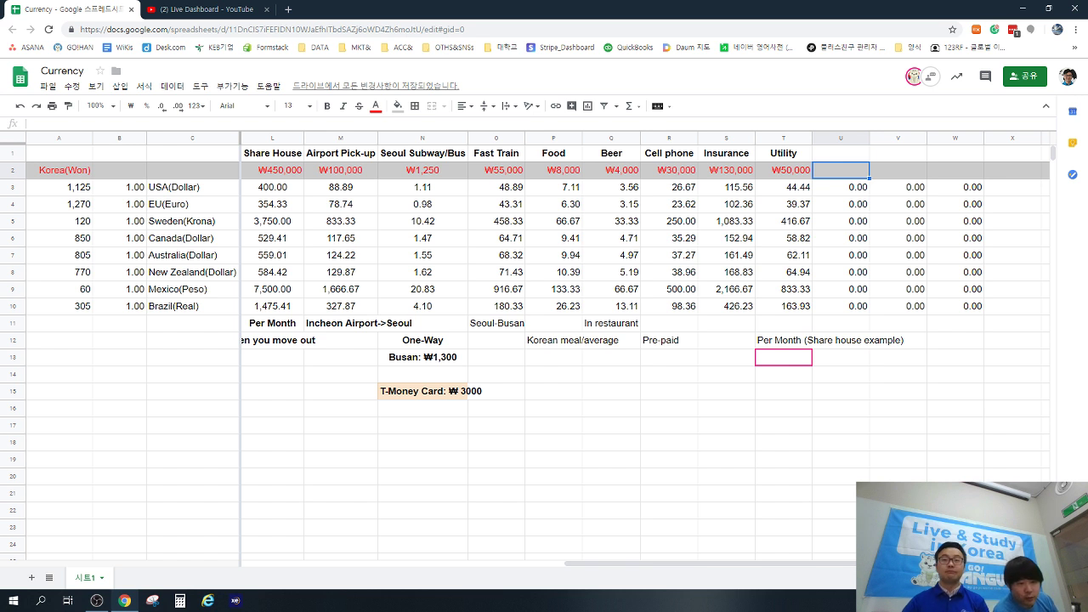
click(840, 152)
text(Book)
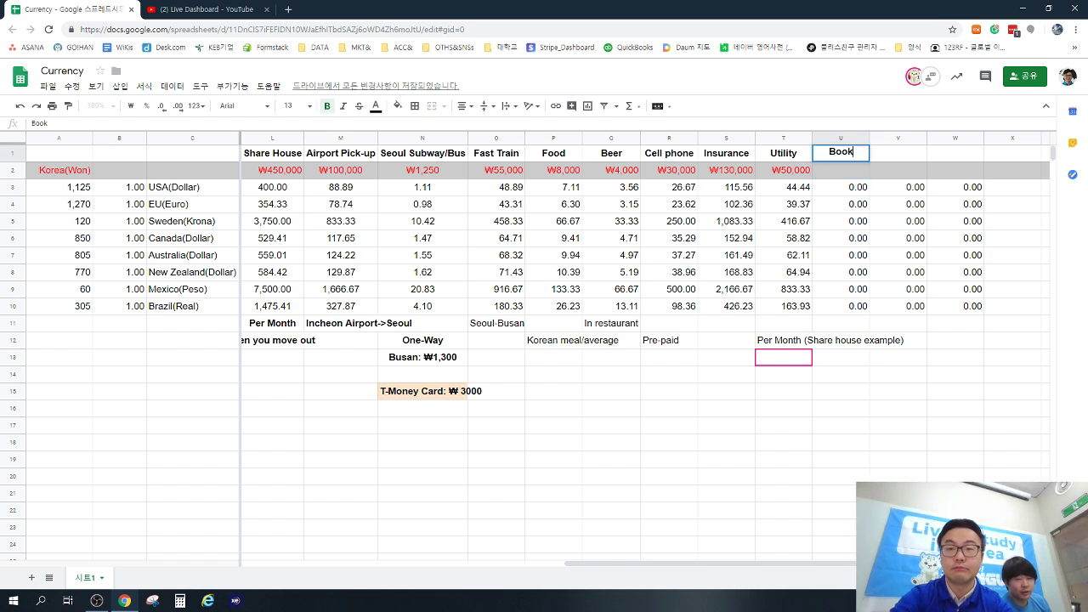
key(Return)
text(13)
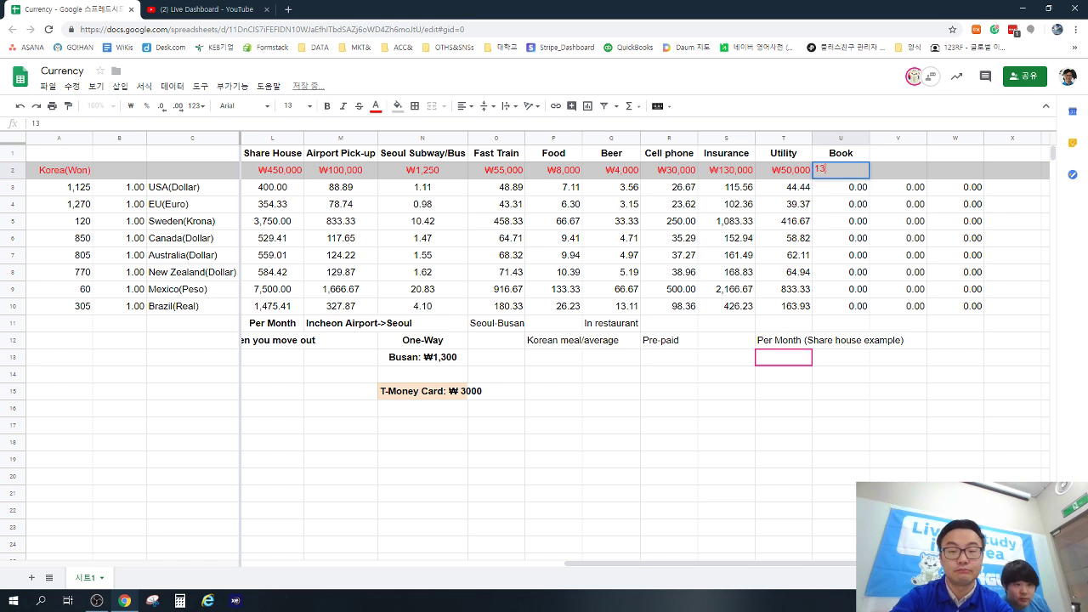
text(,000)
key(Return)
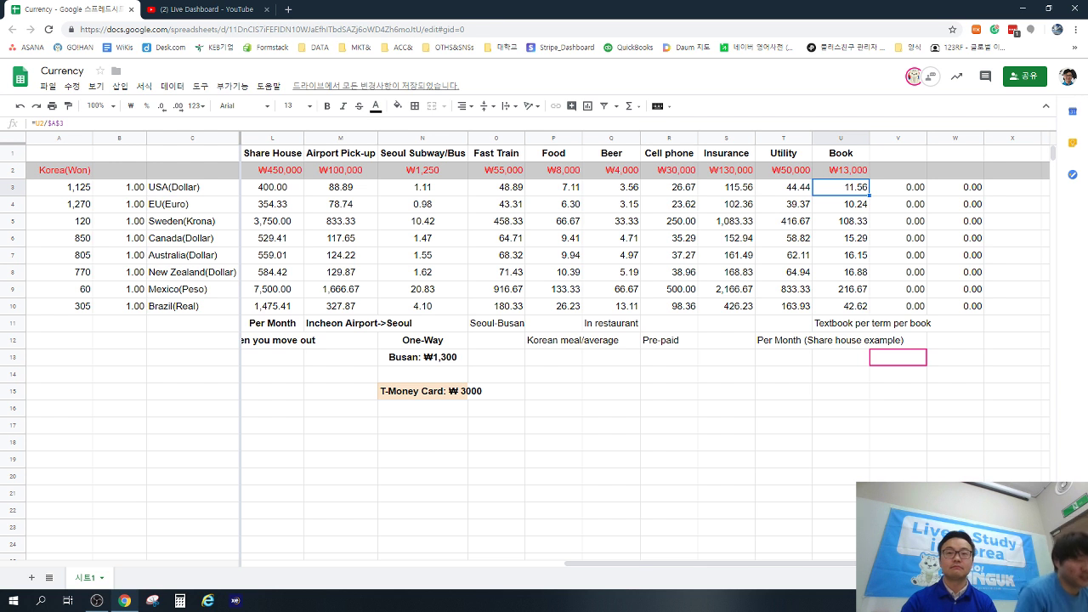
Step: Enter the heading "Clothes" in cell V1 and 40000 as its won price in cell V2
click(898, 153)
text(Cl)
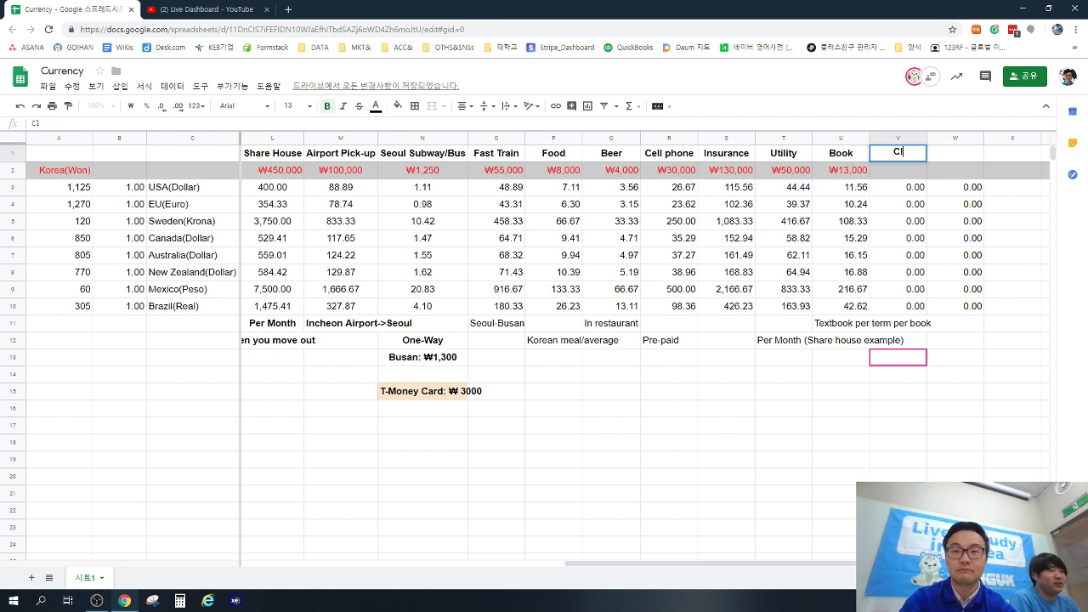
text(othes)
key(Return)
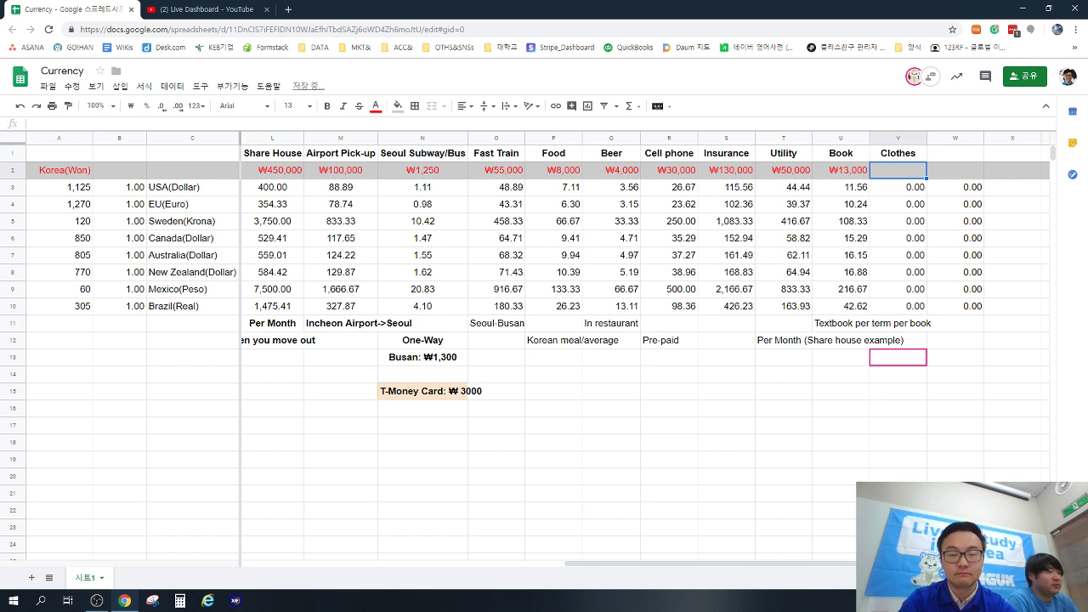
text(40000)
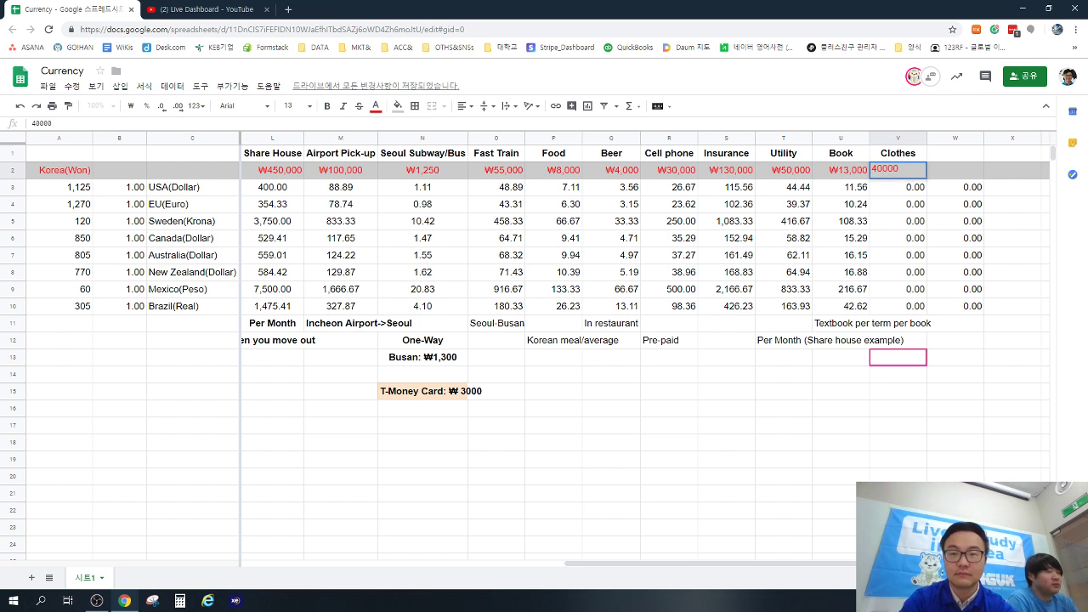
key(Return)
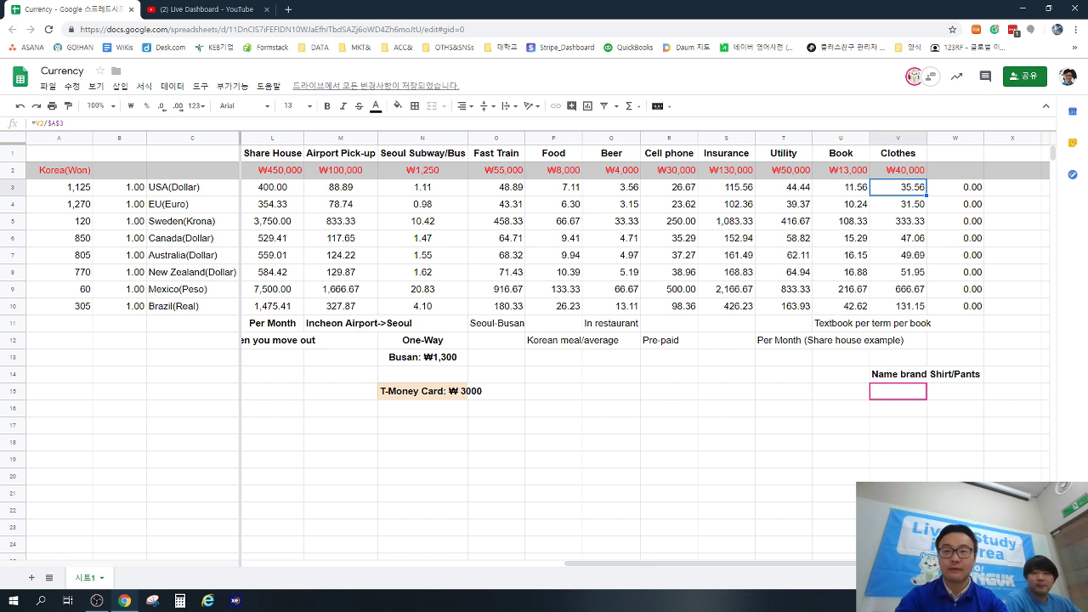
Step: Enter the heading "Taxi" in cell W1 and 3,600 as its won price in cell W2
key(Right)
key(Up)
key(Up)
text(Taxi)
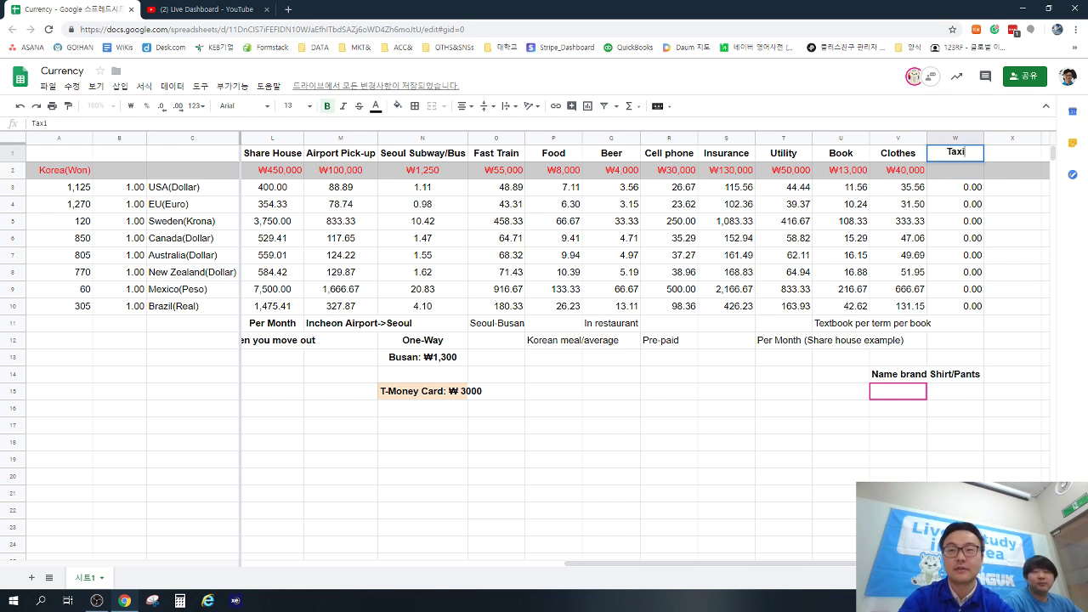
key(Return)
text(3,600)
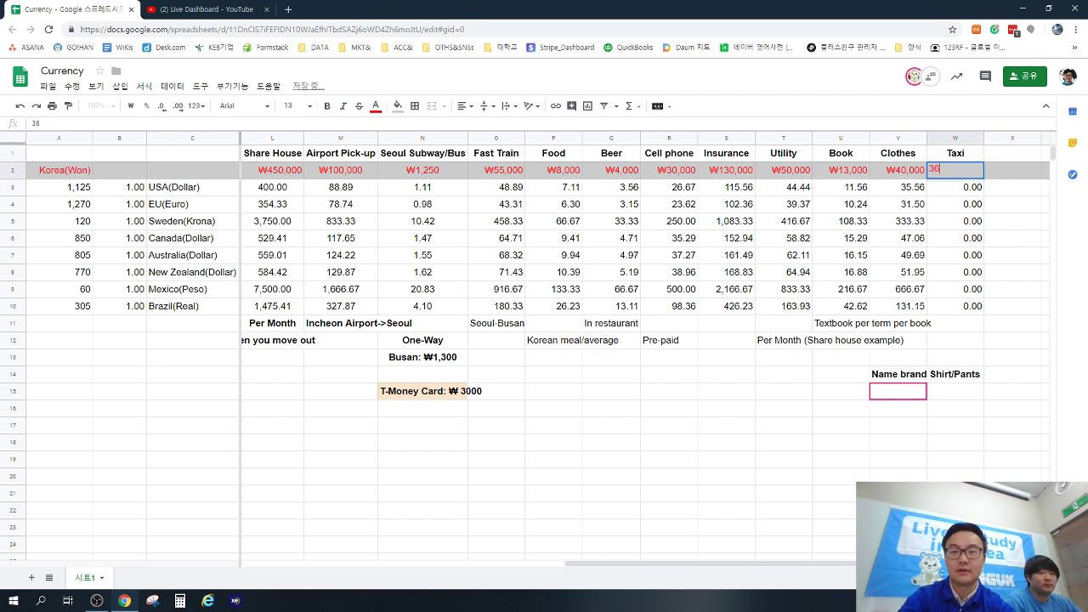
key(Return)
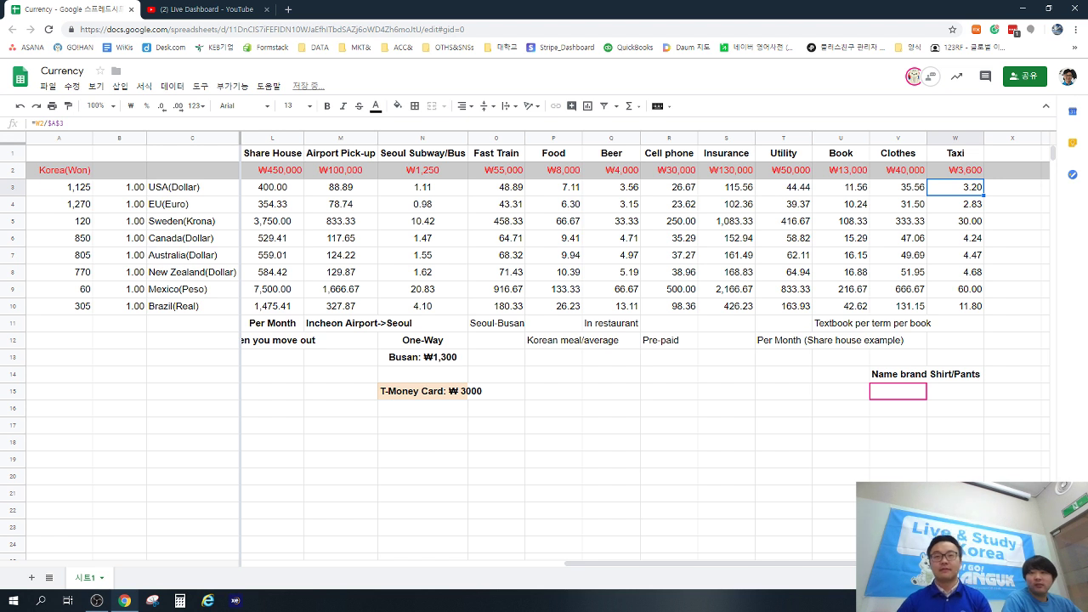
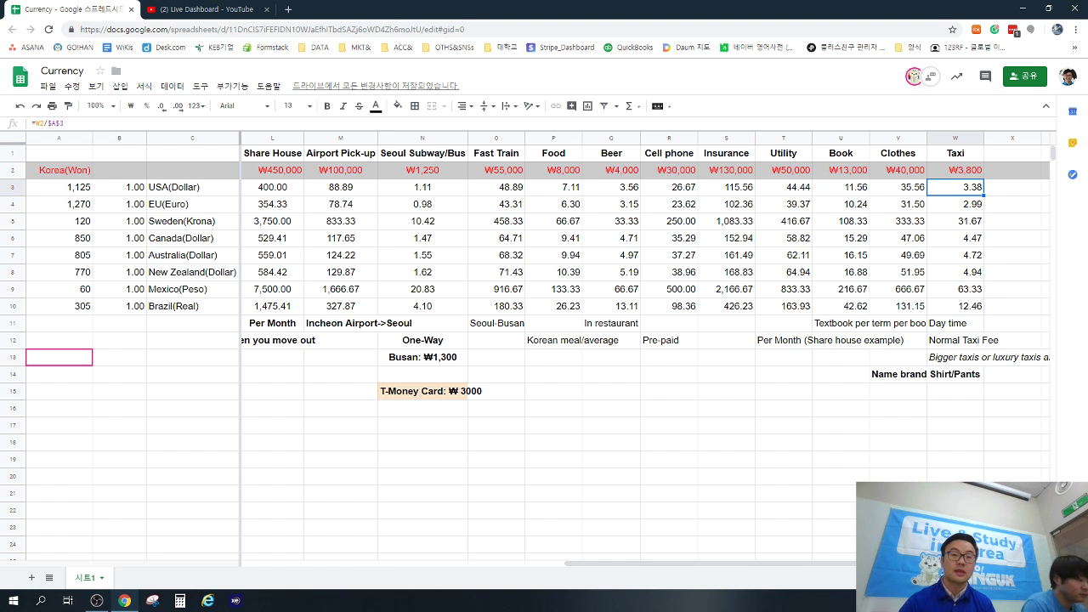
Step: Return to the first columns of the currency table and look over the exchange rates and class tuition amounts
key(Left)
key(Left)
key(Left)
key(Left)
key(Left)
key(Left)
key(Left)
key(Left)
key(Left)
key(Left)
key(Left)
key(Left)
key(Left)
key(Left)
key(Left)
key(Left)
key(Left)
key(Left)
key(Left)
key(Left)
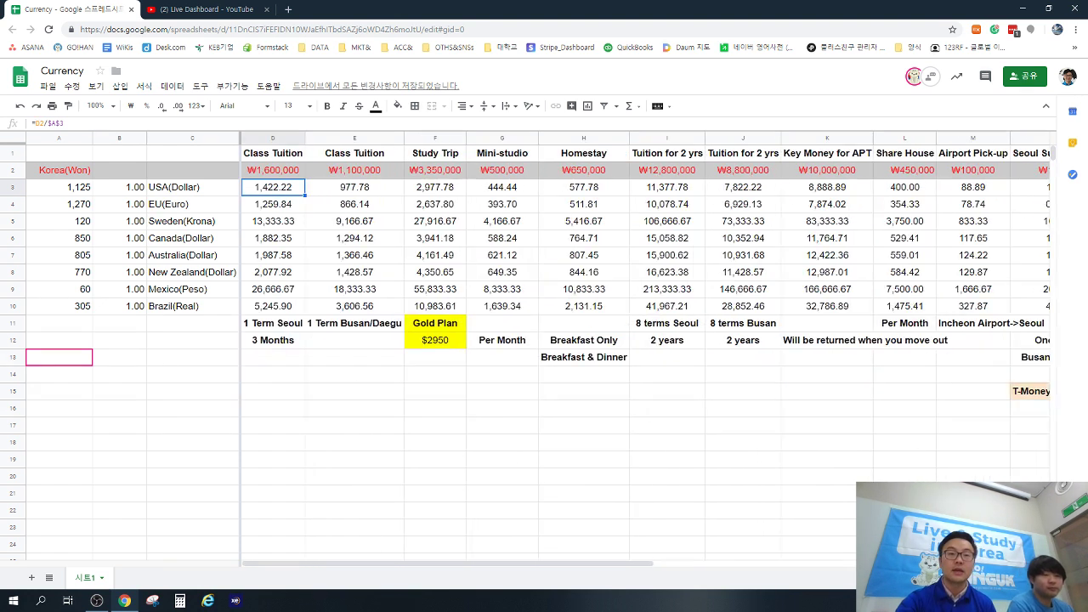
key(Down)
key(Down)
key(Down)
key(Down)
key(Down)
key(Down)
key(Down)
key(Down)
key(Down)
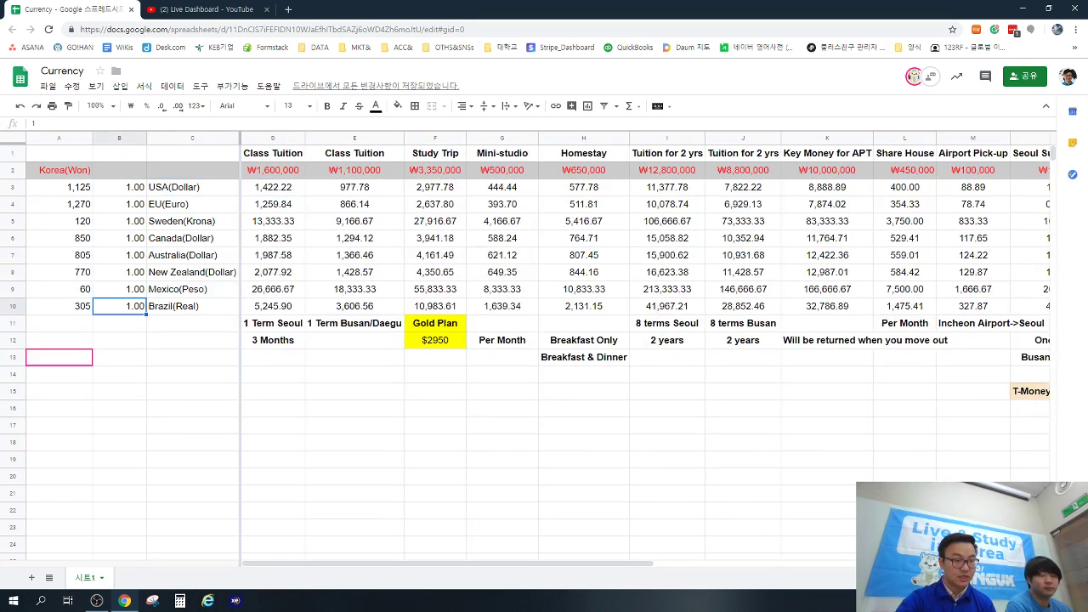
key(Down)
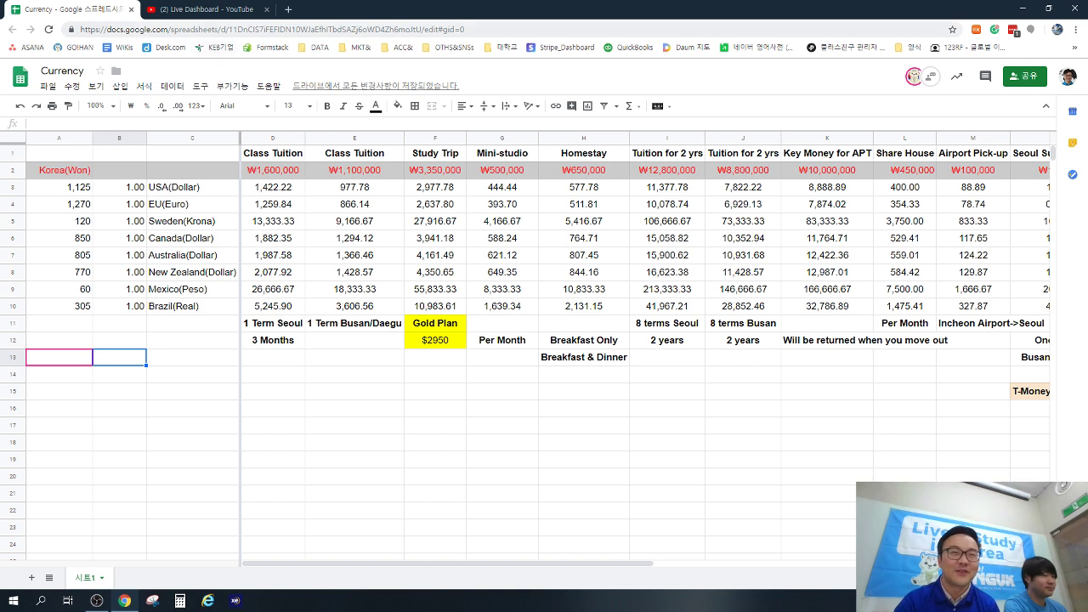
Step: Check the stream's analytics on the YouTube Live Dashboard, then switch to OBS
key(ctrl+Tab)
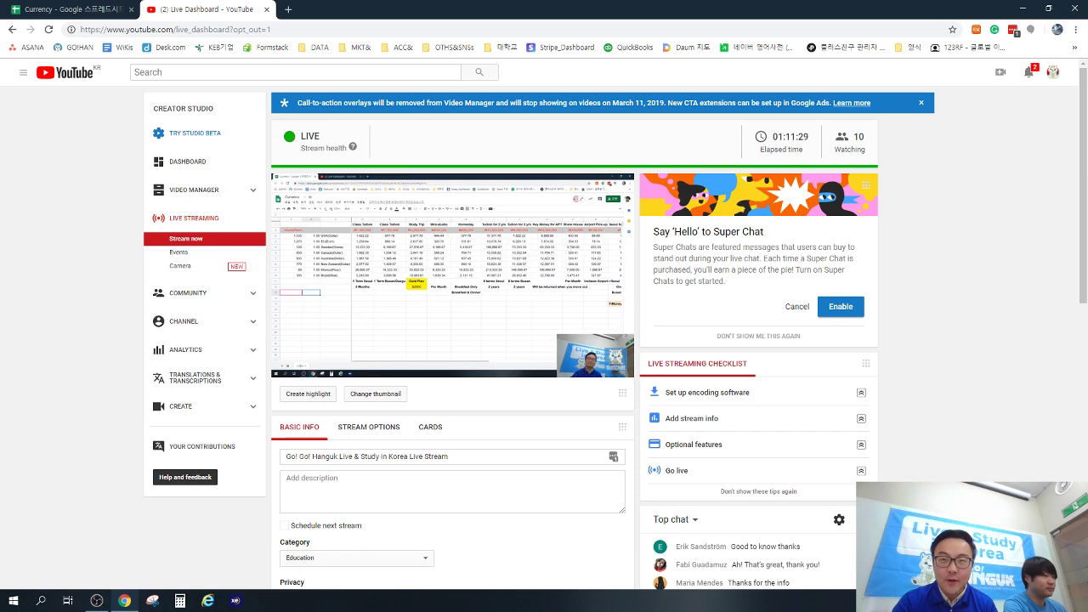
scroll(544, 340, down, 10)
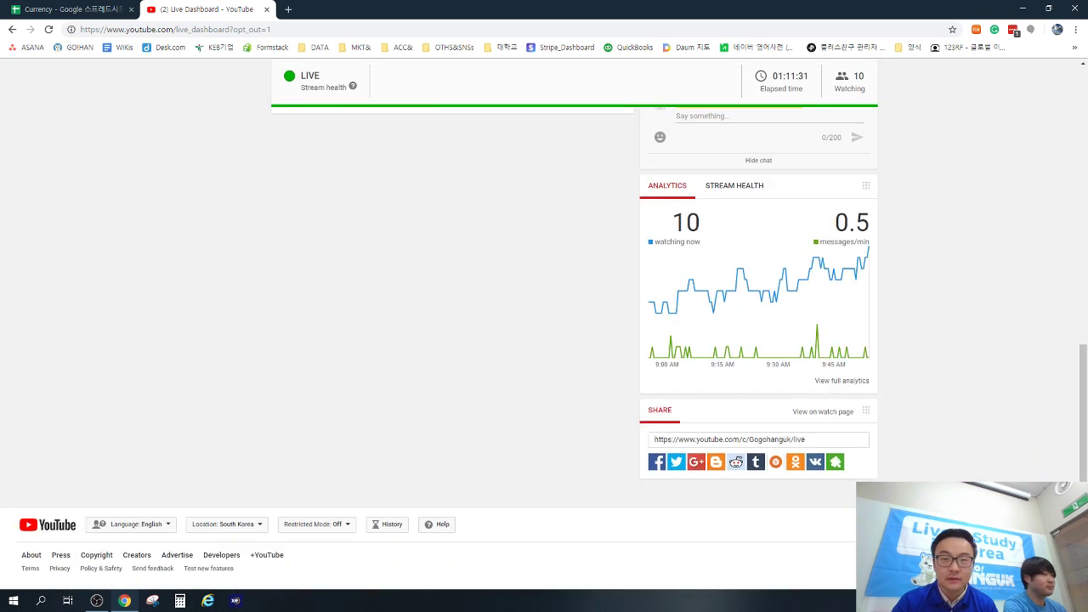
scroll(544, 340, up, 10)
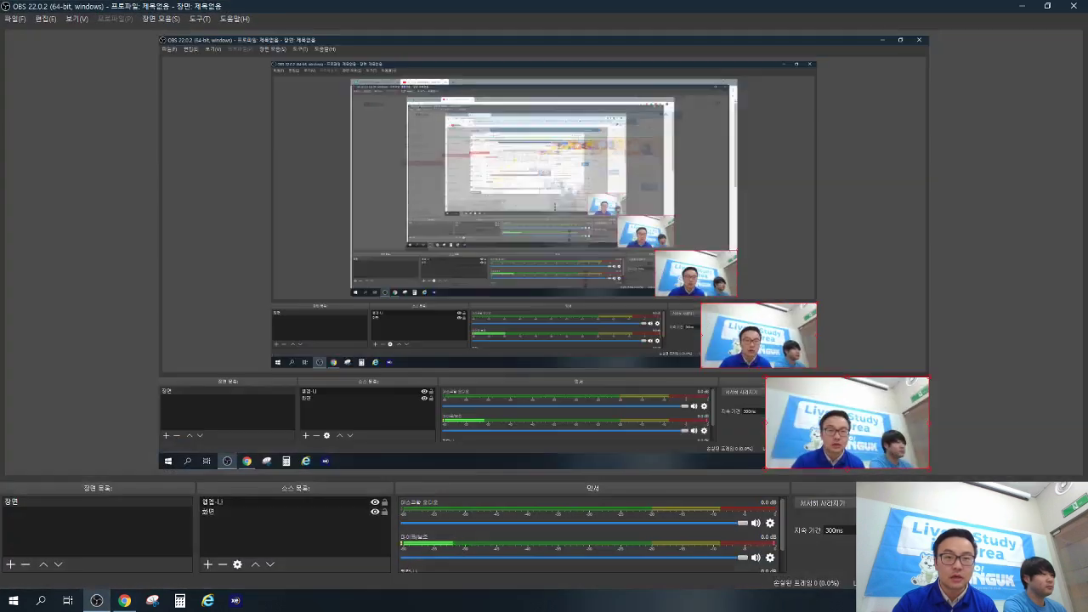
click(97, 600)
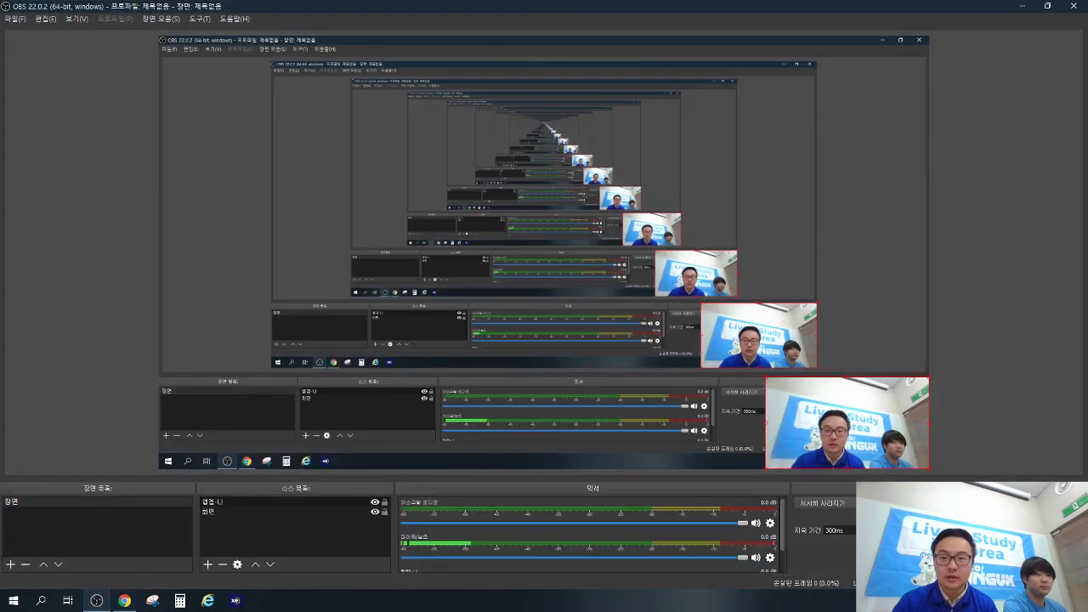